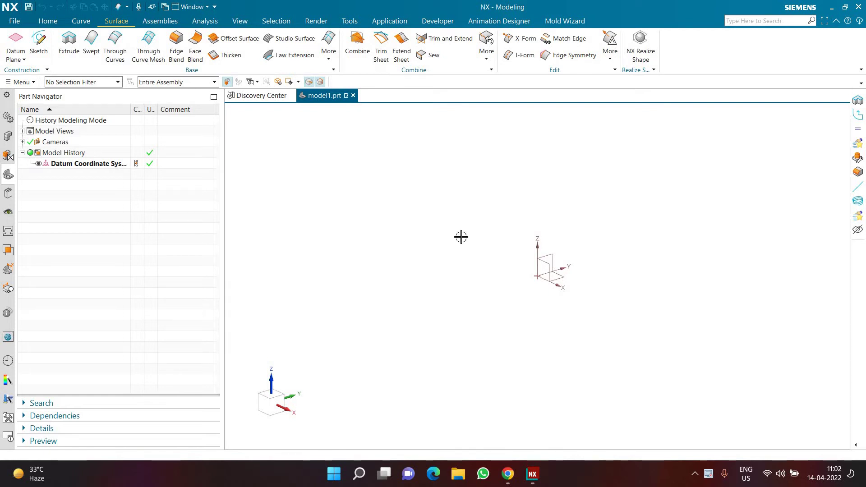
Step: Open the Swept dialog from the Surface tab in the empty part
{"action": "left_click", "coordinate": [91, 49]}
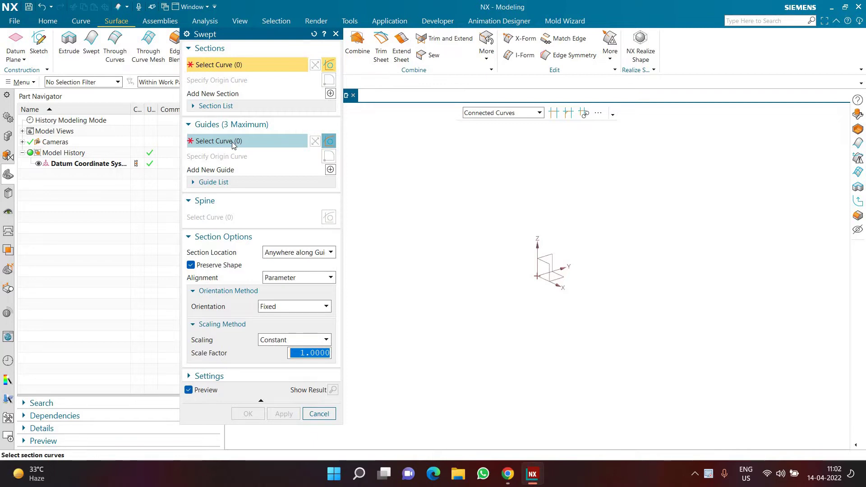
Step: Review the Orientation and Scaling options, keep Fixed and Constant, then cancel the Swept dialog
{"action": "left_click", "coordinate": [276, 306]}
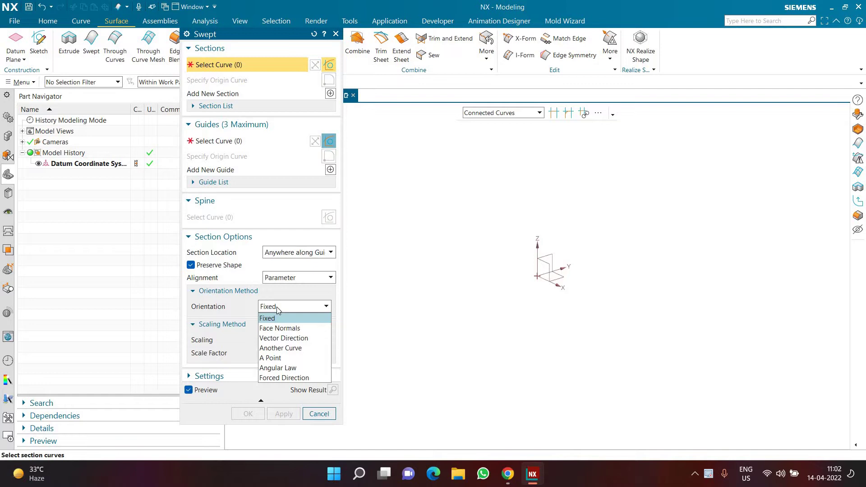
{"action": "left_click", "coordinate": [277, 306]}
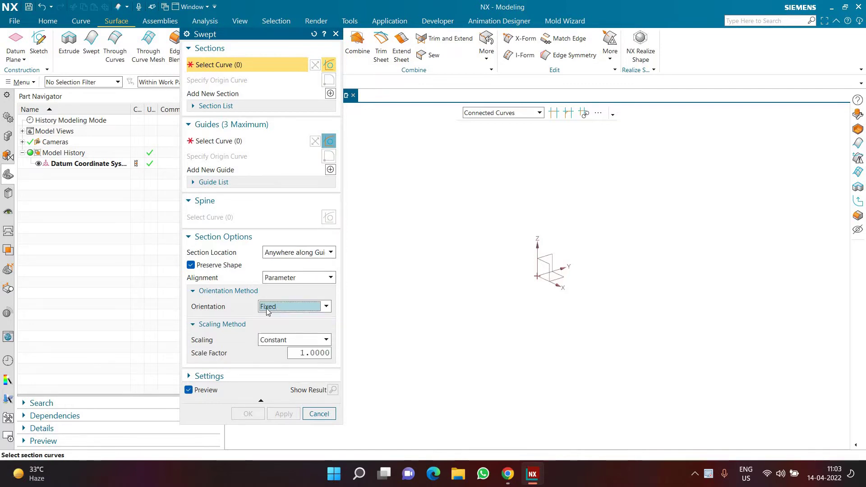
{"action": "left_click", "coordinate": [268, 310]}
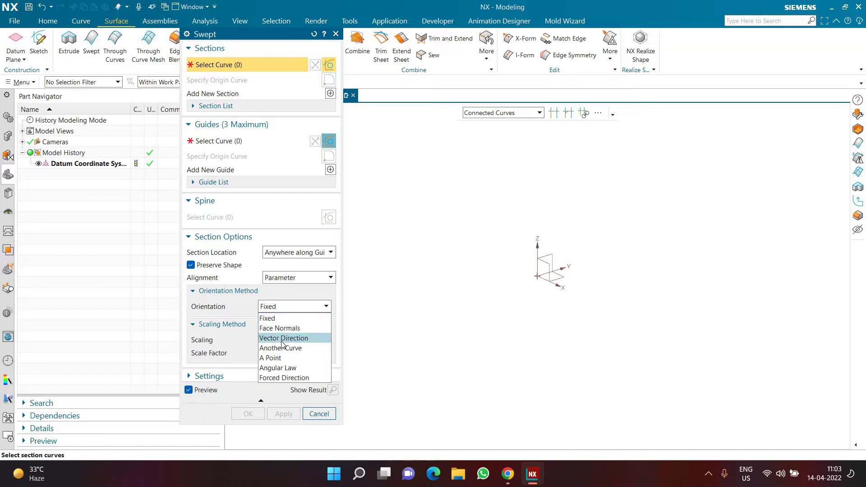
{"action": "left_click", "coordinate": [271, 309]}
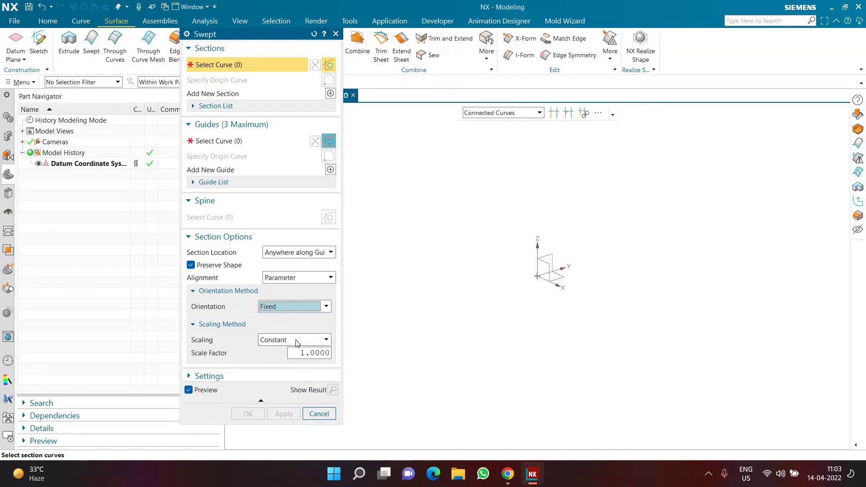
{"action": "left_click", "coordinate": [296, 342]}
{"action": "left_click", "coordinate": [296, 342]}
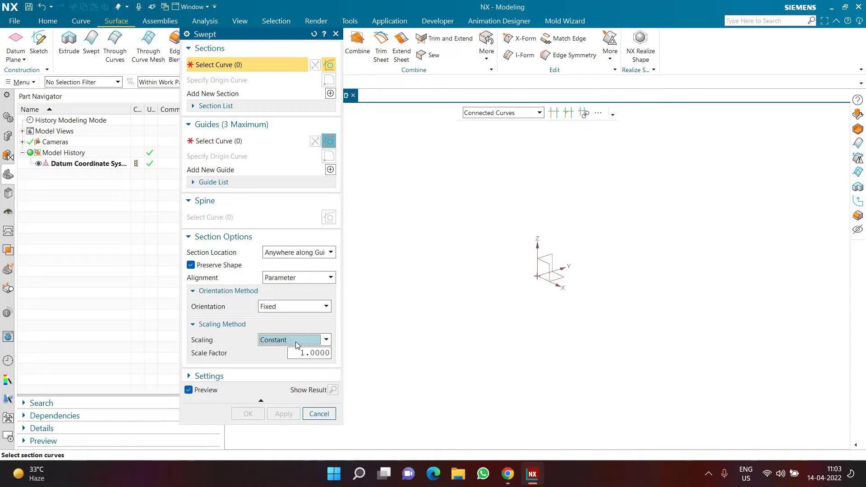
{"action": "left_click", "coordinate": [305, 307]}
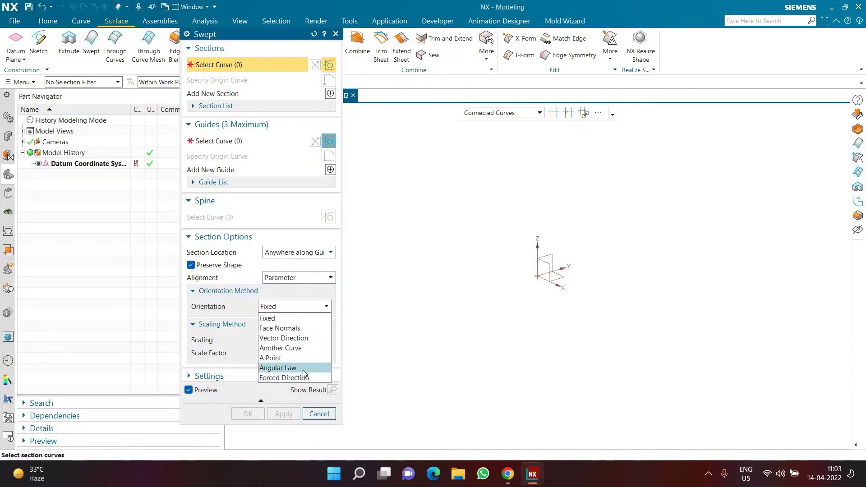
{"action": "left_click", "coordinate": [299, 306]}
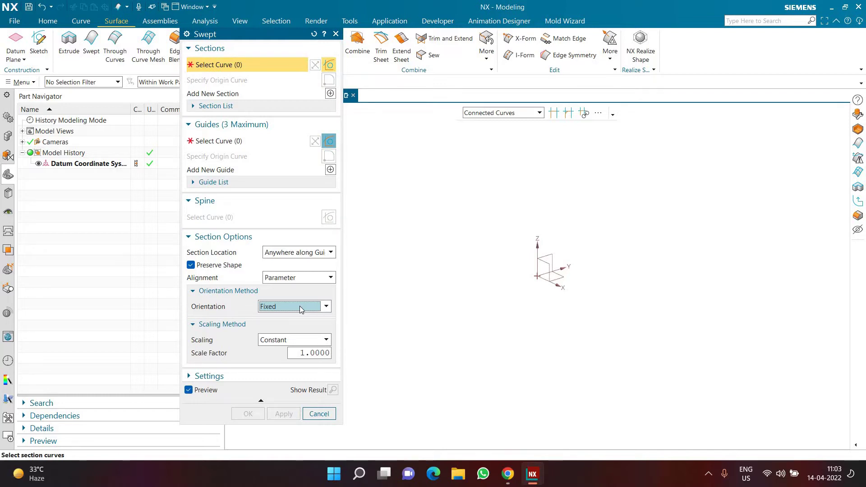
{"action": "left_click", "coordinate": [301, 308]}
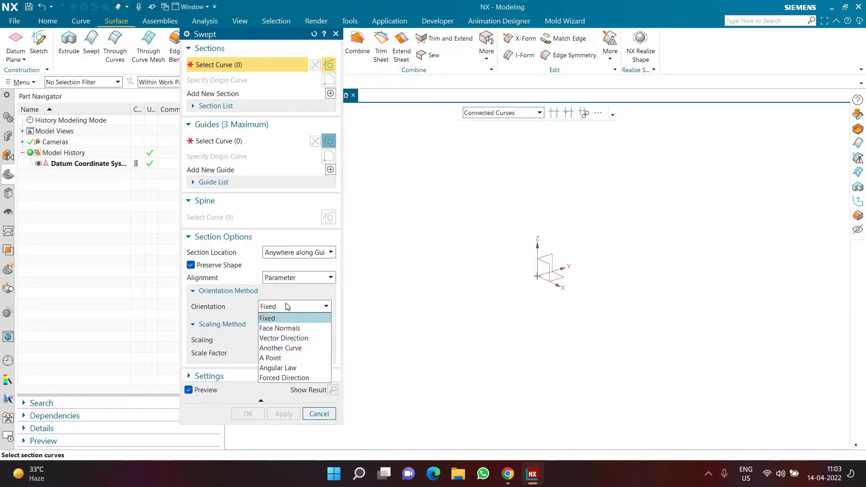
{"action": "left_click", "coordinate": [287, 306]}
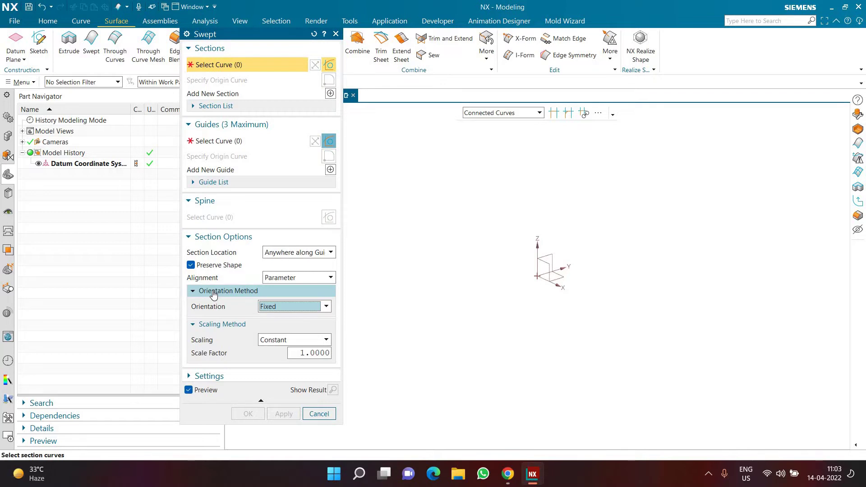
{"action": "key", "text": "Escape"}
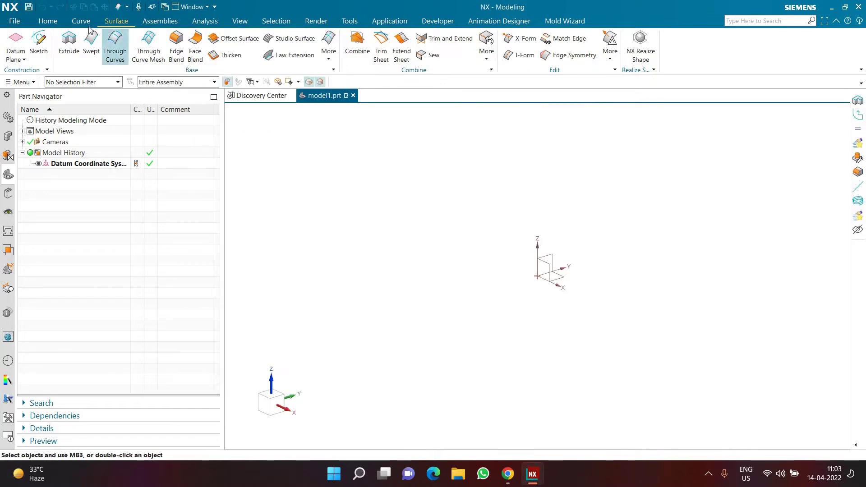
Step: Create a helix with 60 mm diameter and 20 mm pitch, running from 0 to 100 mm
{"action": "left_click", "coordinate": [88, 25]}
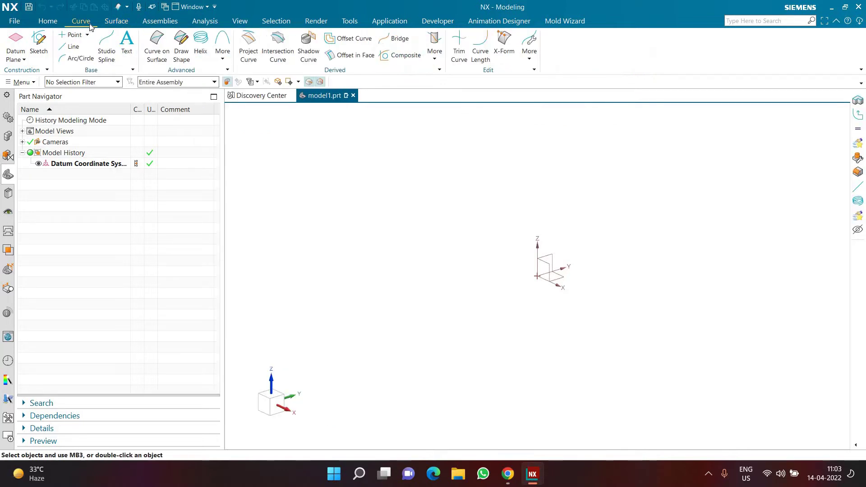
{"action": "left_click", "coordinate": [200, 60]}
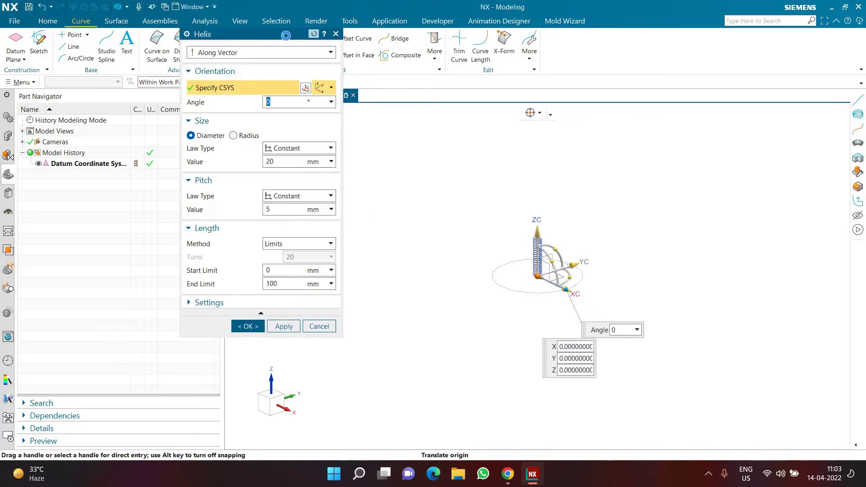
{"action": "left_click_drag", "start_coordinate": [287, 40], "coordinate": [413, 114]}
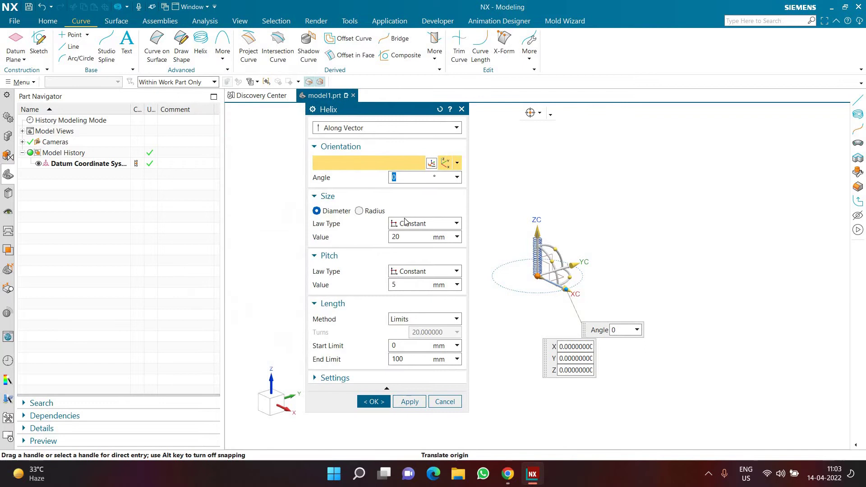
{"action": "left_click", "coordinate": [415, 241]}
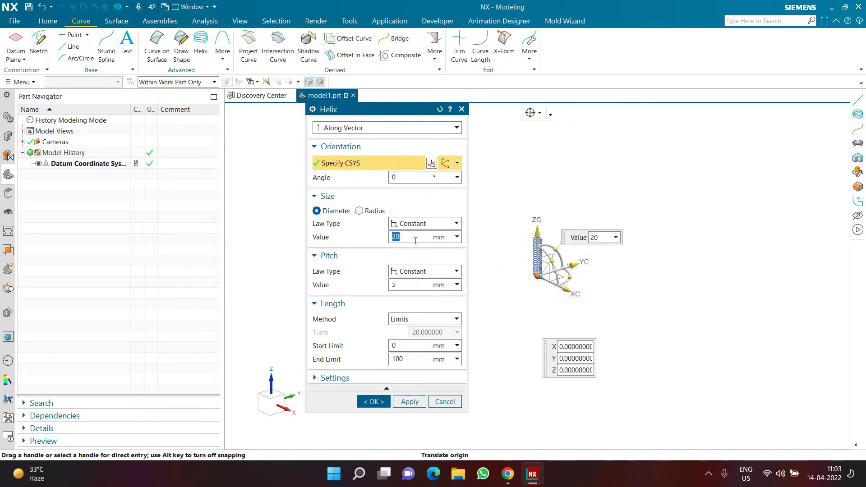
{"action": "type", "text": "60"}
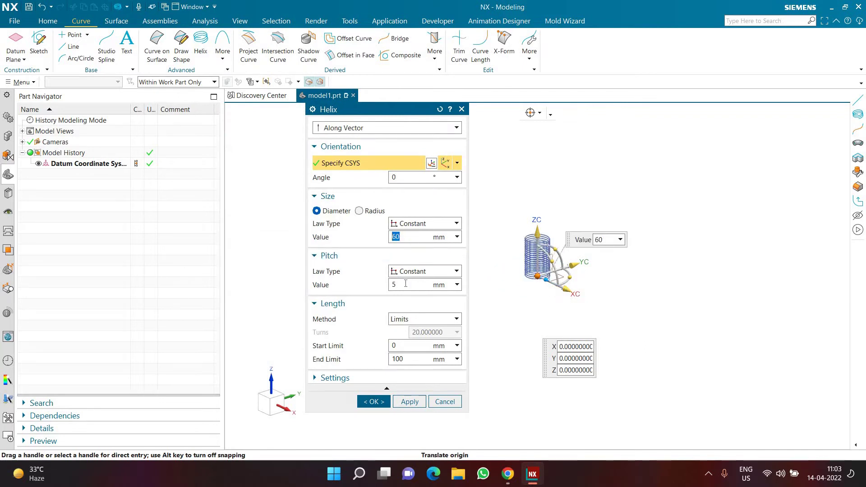
{"action": "left_click", "coordinate": [406, 283]}
{"action": "type", "text": "20"}
{"action": "key", "text": "Return"}
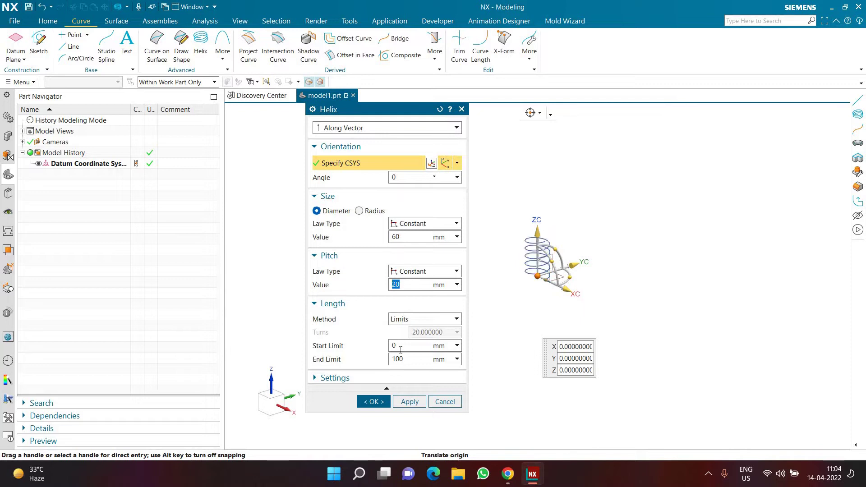
{"action": "left_click", "coordinate": [404, 359]}
{"action": "left_click", "coordinate": [375, 402]}
{"action": "scroll", "coordinate": [527, 281], "scroll_direction": "up", "scroll_amount": 5}
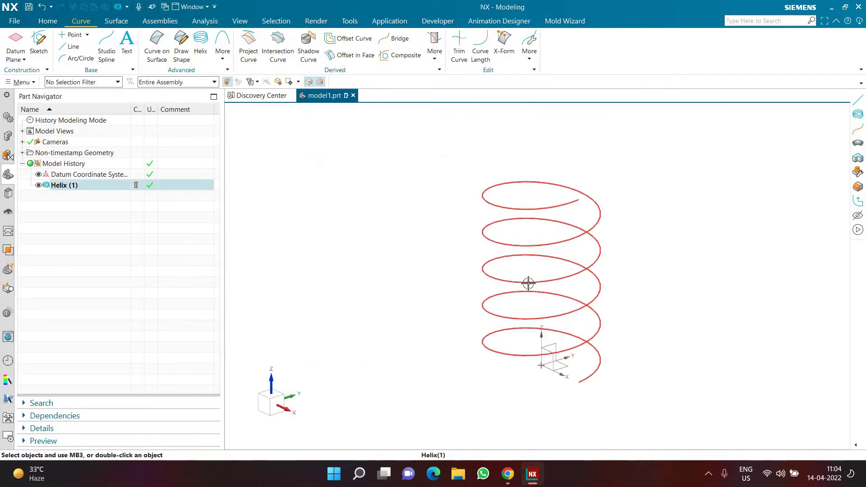
Step: Orbit the view to see the helix coils side-on
{"action": "middle_click_drag", "start_coordinate": [496, 359], "coordinate": [432, 315]}
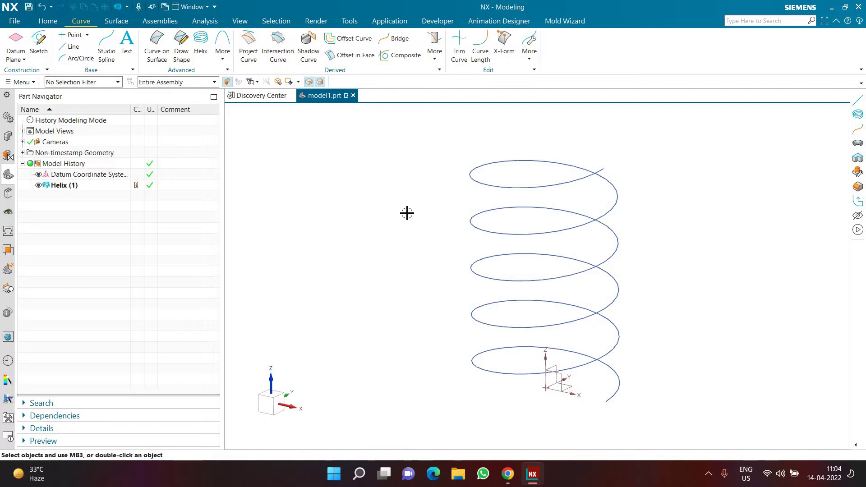
Step: Start a sketch and draw an 8 mm circle centred at the helix's lower end
{"action": "left_click", "coordinate": [48, 53]}
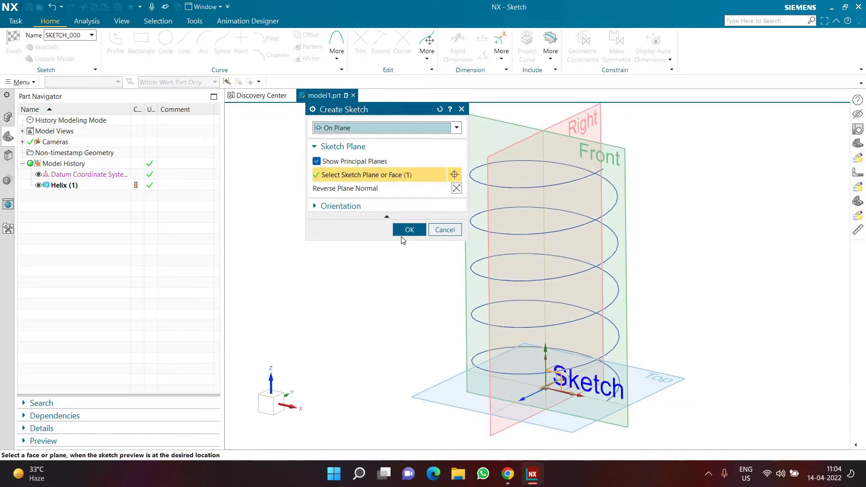
{"action": "left_click", "coordinate": [406, 230]}
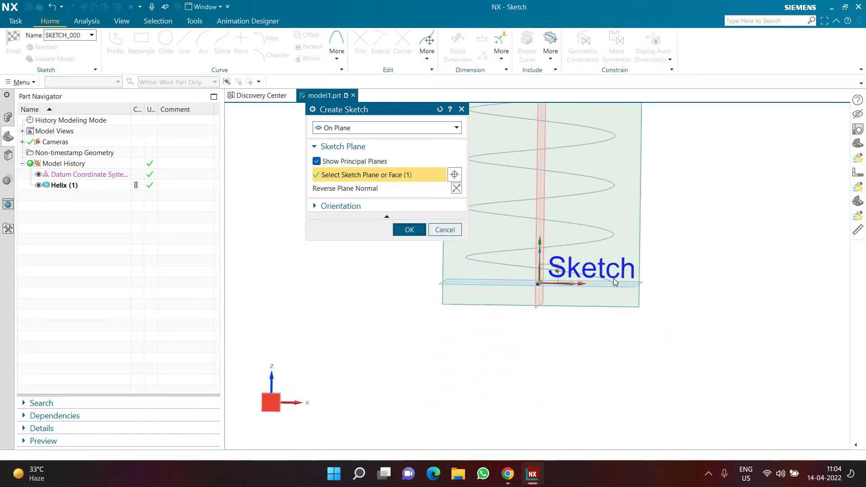
{"action": "scroll", "coordinate": [606, 285], "scroll_direction": "up", "scroll_amount": 4}
{"action": "key", "text": "o"}
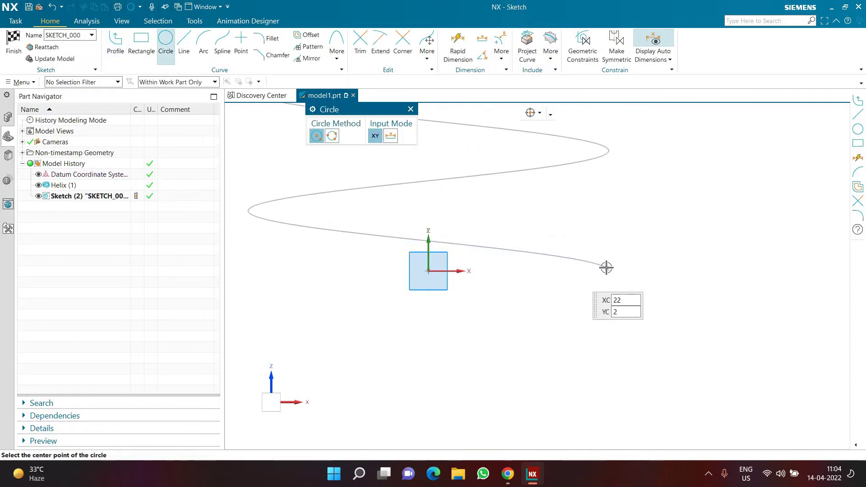
{"action": "left_click", "coordinate": [608, 278]}
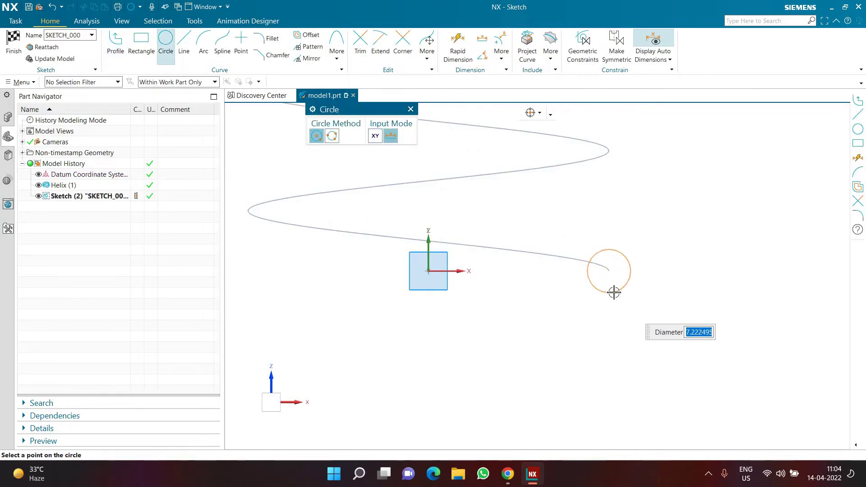
{"action": "type", "text": "8"}
{"action": "key", "text": "Return"}
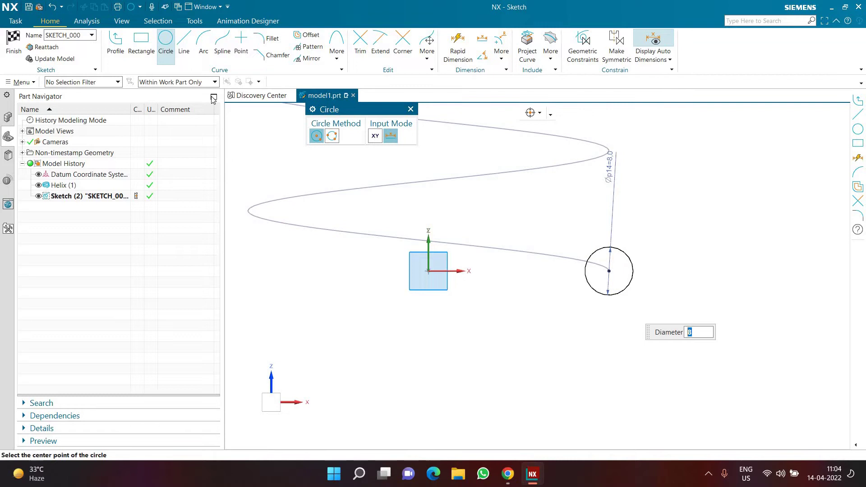
Step: Draw a centre-point rectangle around the circle
{"action": "left_click", "coordinate": [145, 57]}
{"action": "left_click", "coordinate": [347, 136]}
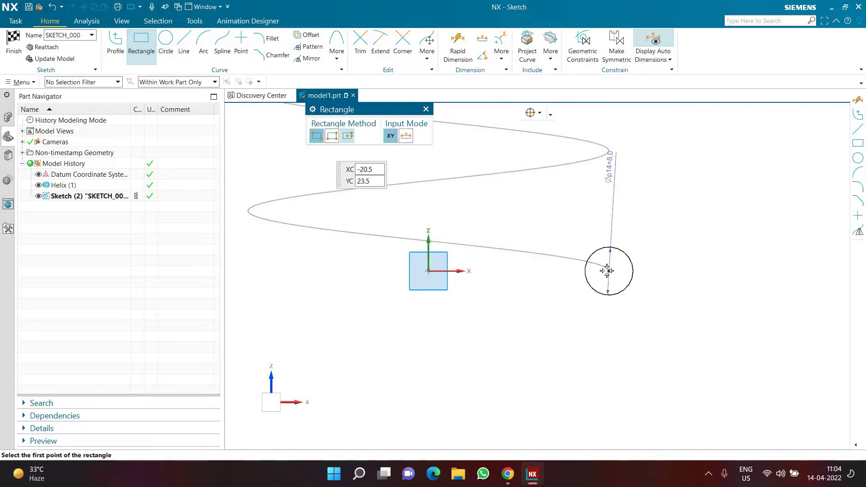
{"action": "left_click", "coordinate": [675, 280]}
{"action": "left_click", "coordinate": [669, 313]}
{"action": "left_click", "coordinate": [734, 310]}
{"action": "key", "text": "Escape"}
Step: Dimension the rectangle to 25 × 10 mm and finish the sketch
{"action": "double_click", "coordinate": [647, 247]}
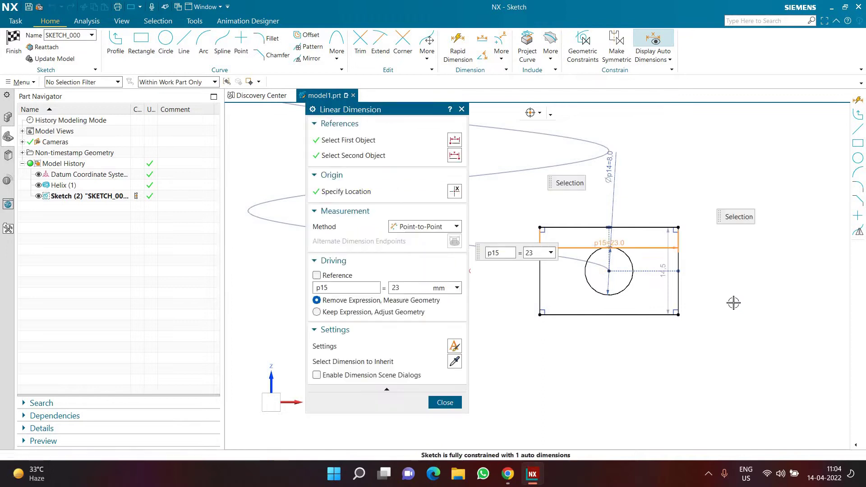
{"action": "type", "text": "25"}
{"action": "key", "text": "Return"}
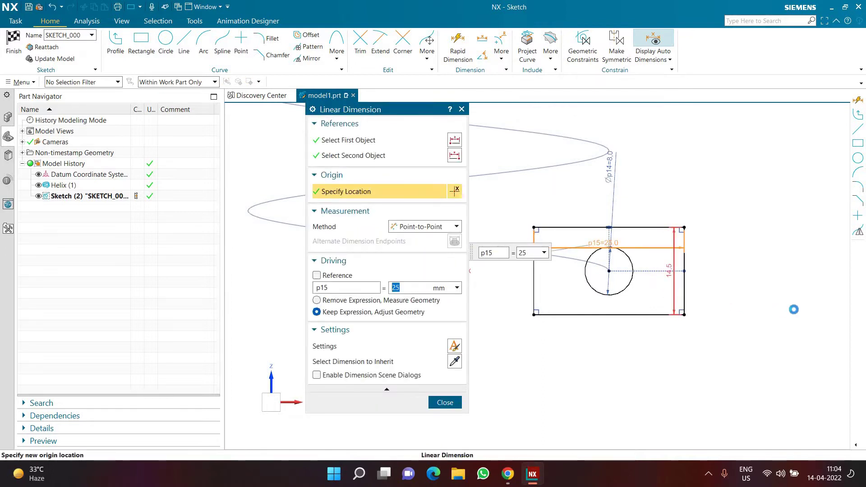
{"action": "middle_click", "coordinate": [793, 309]}
{"action": "type", "text": "10"}
{"action": "key", "text": "Return"}
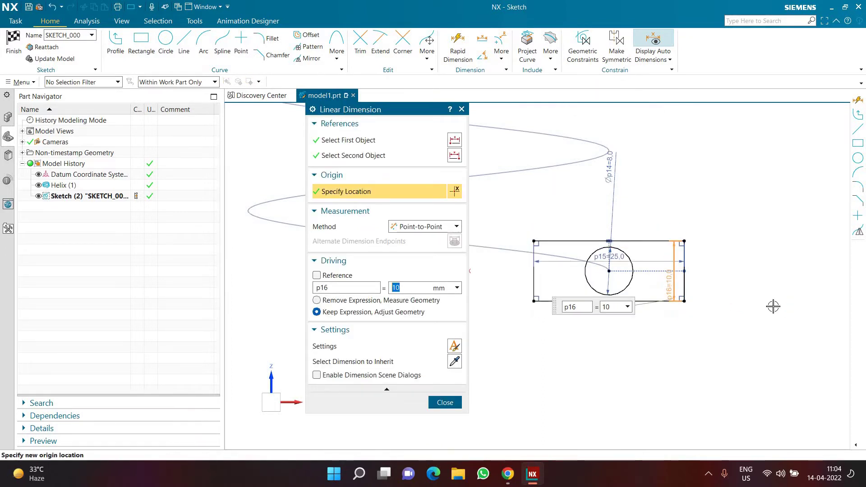
{"action": "middle_click", "coordinate": [579, 397]}
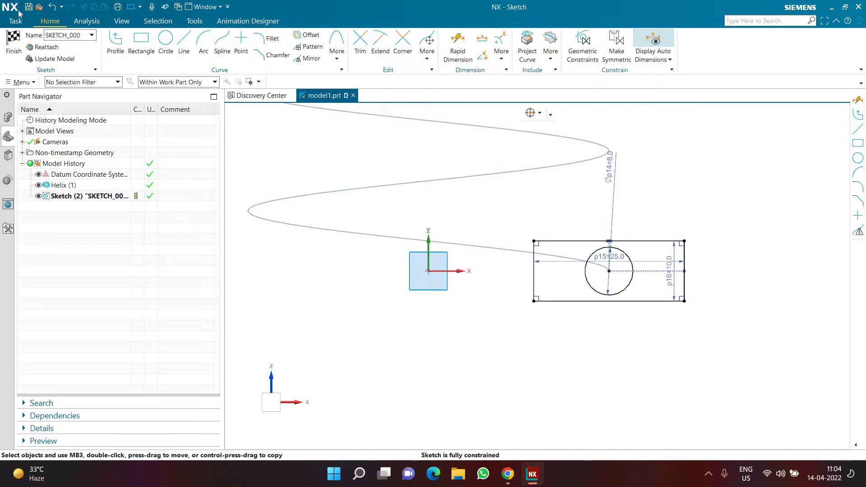
{"action": "left_click", "coordinate": [19, 45]}
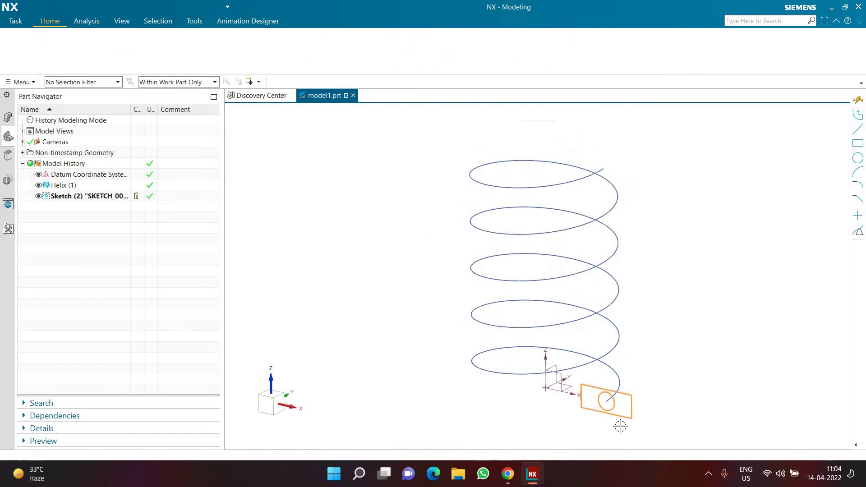
{"action": "scroll", "coordinate": [621, 427], "scroll_direction": "down", "scroll_amount": 2}
{"action": "key", "text": "Escape"}
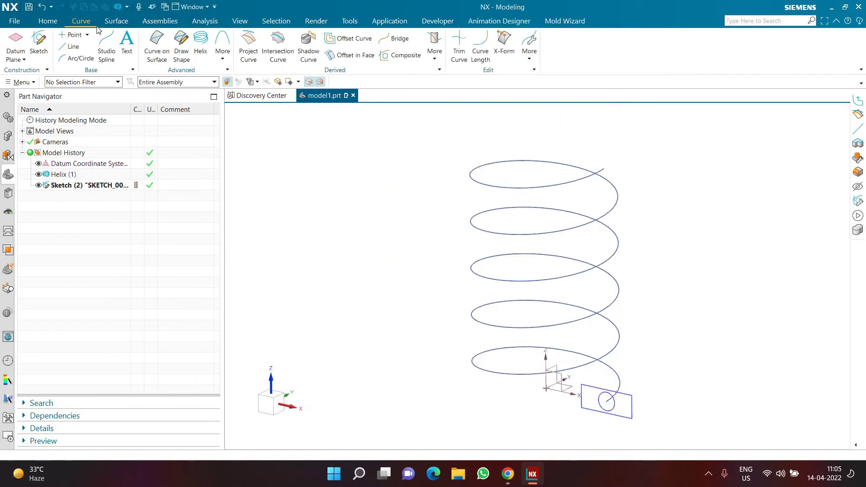
{"action": "left_click", "coordinate": [113, 22]}
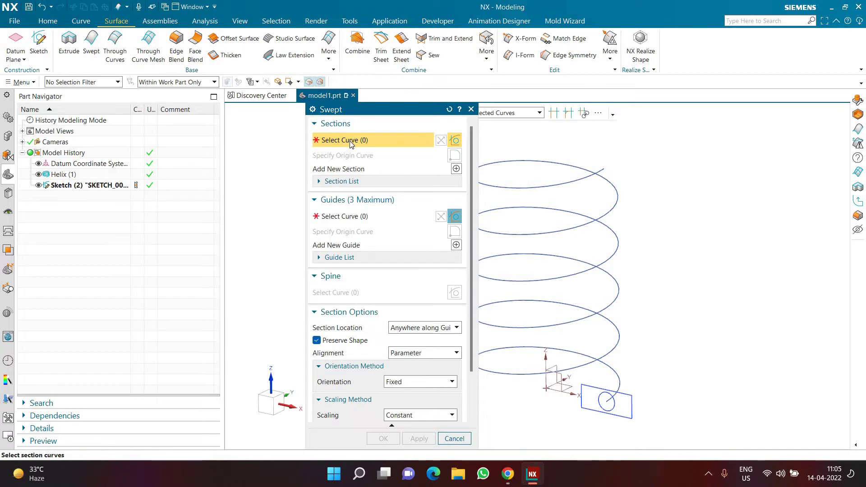
{"action": "left_click", "coordinate": [504, 113]}
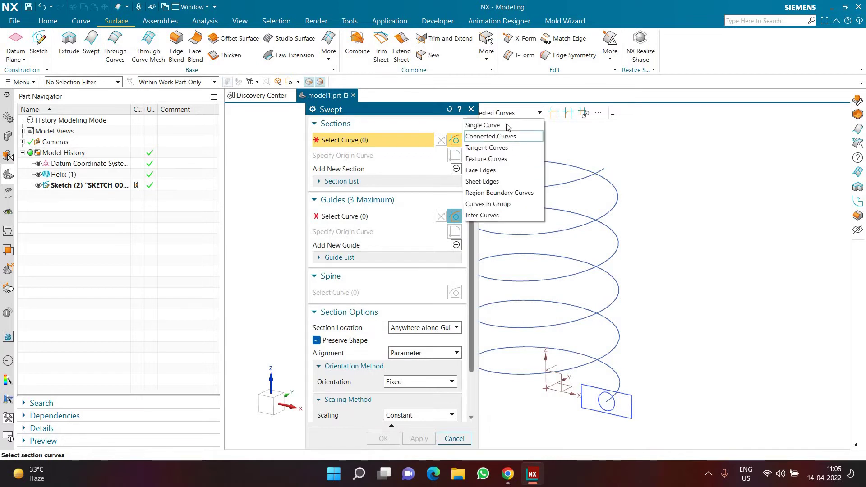
{"action": "left_click", "coordinate": [503, 129]}
{"action": "left_click", "coordinate": [614, 396]}
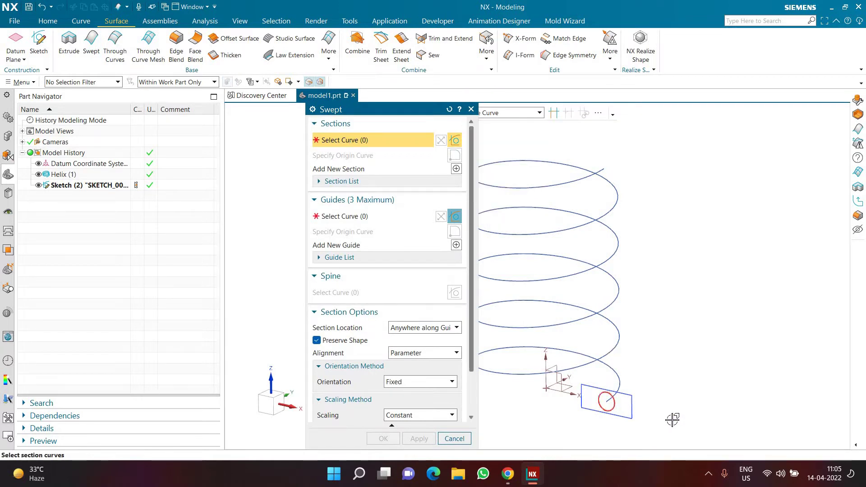
{"action": "left_click", "coordinate": [374, 217]}
{"action": "left_click", "coordinate": [496, 115]}
{"action": "left_click", "coordinate": [496, 124]}
{"action": "left_click", "coordinate": [617, 356]}
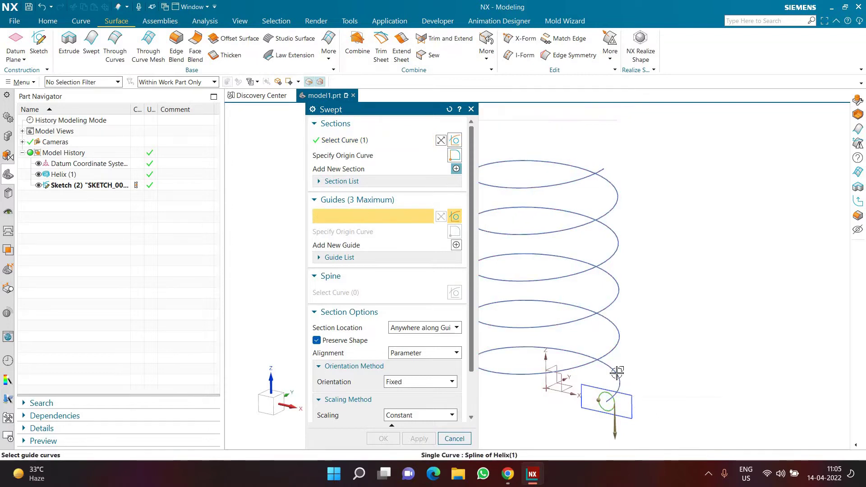
{"action": "left_click", "coordinate": [618, 361]}
{"action": "scroll", "coordinate": [686, 303], "scroll_direction": "up", "scroll_amount": 2}
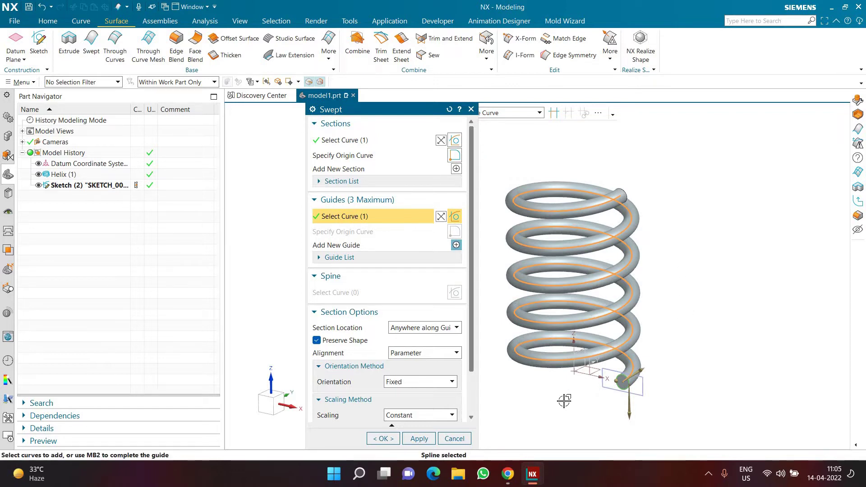
{"action": "scroll", "coordinate": [563, 400], "scroll_direction": "down", "scroll_amount": 1}
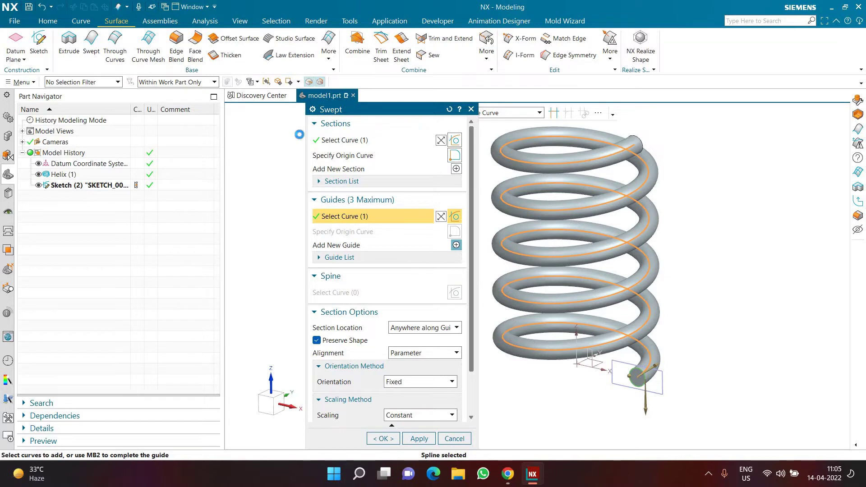
{"action": "key", "text": "Escape"}
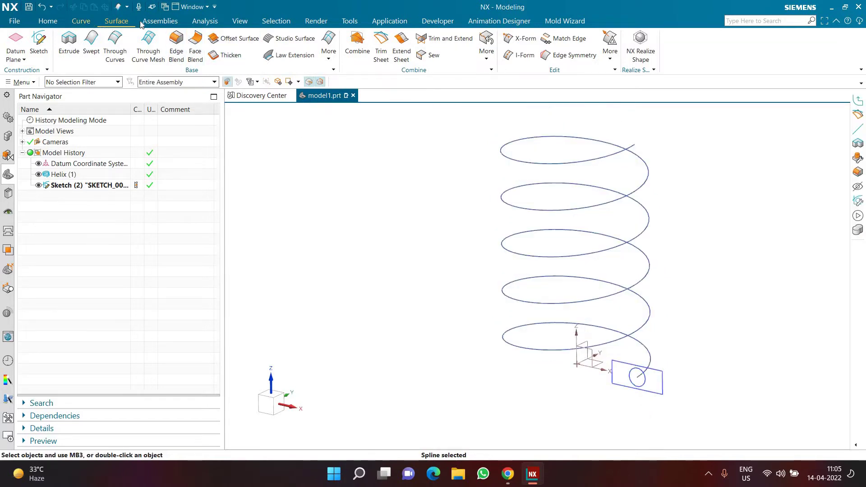
Step: Try an 8 mm diameter tube along the helix, then undo and close it
{"action": "left_click", "coordinate": [329, 45]}
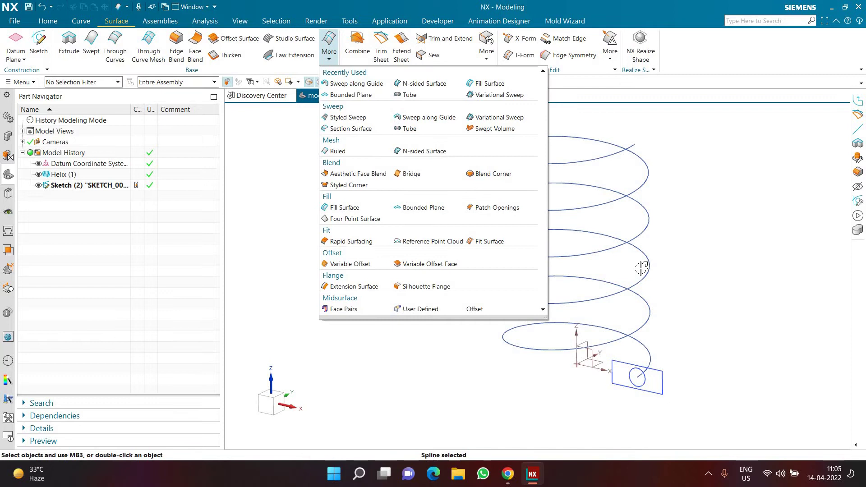
{"action": "left_click", "coordinate": [409, 95]}
{"action": "type", "text": "8"}
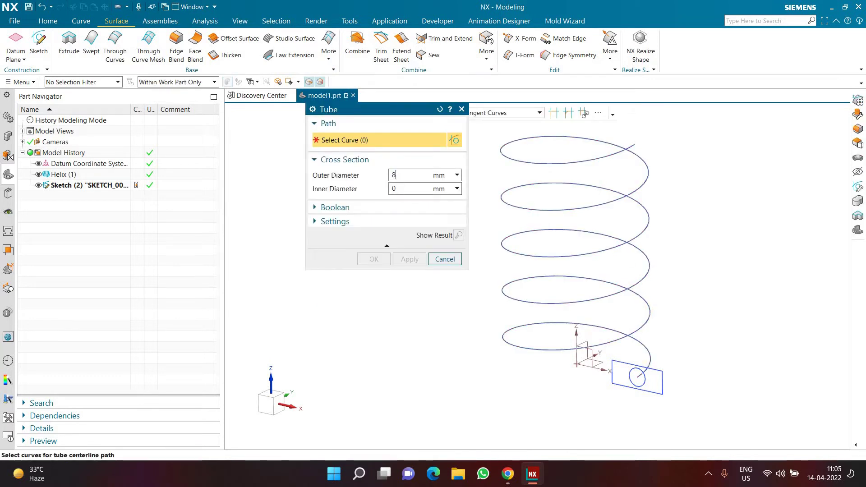
{"action": "left_click", "coordinate": [502, 244]}
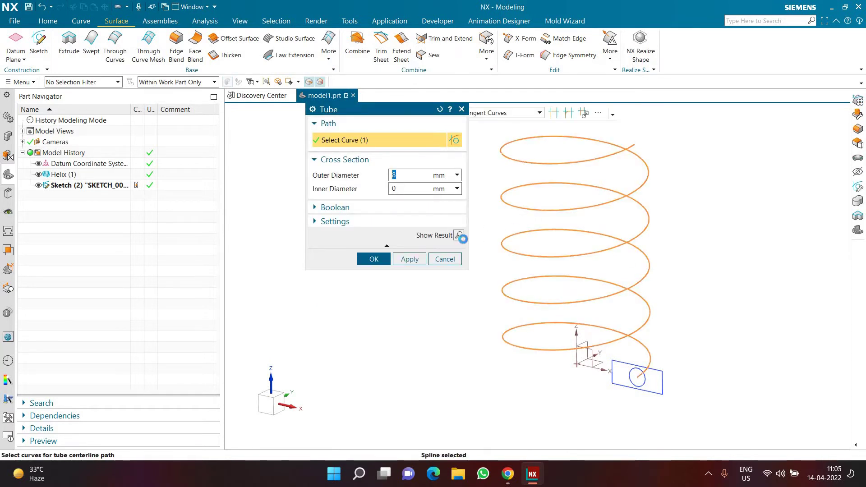
{"action": "middle_click", "coordinate": [658, 330]}
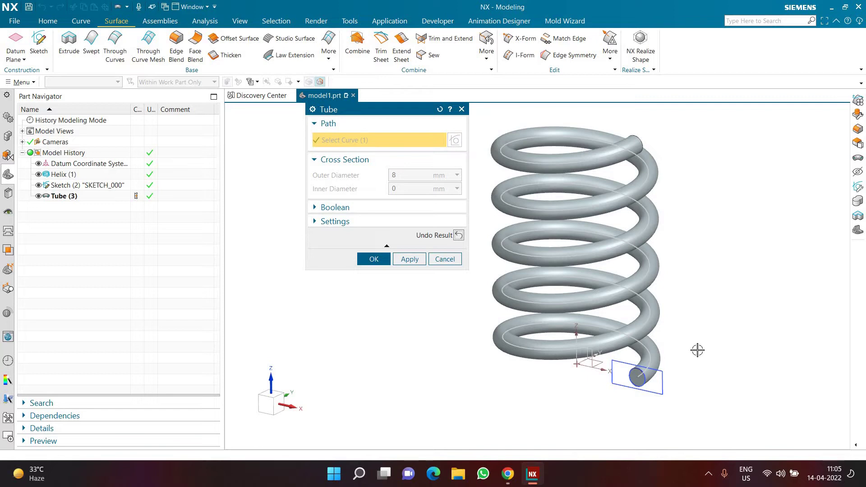
{"action": "key", "text": "Escape"}
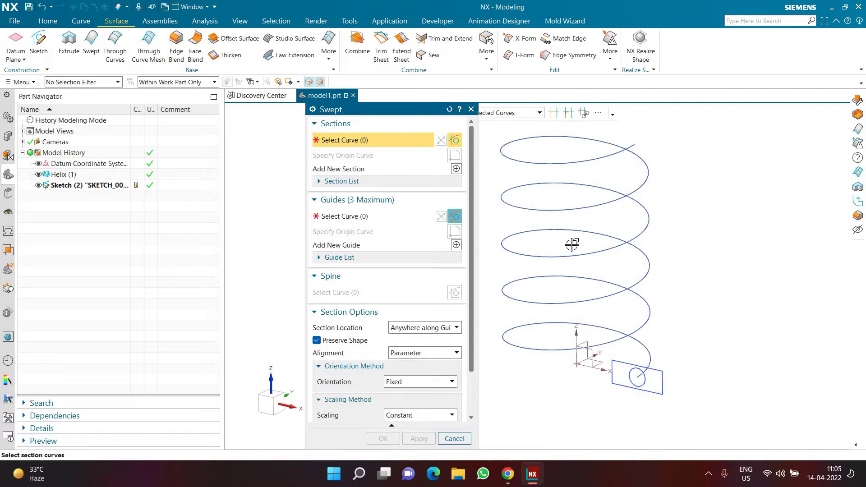
Step: Select the whole rectangle as the sweep section using Connected Curves
{"action": "left_click", "coordinate": [519, 112]}
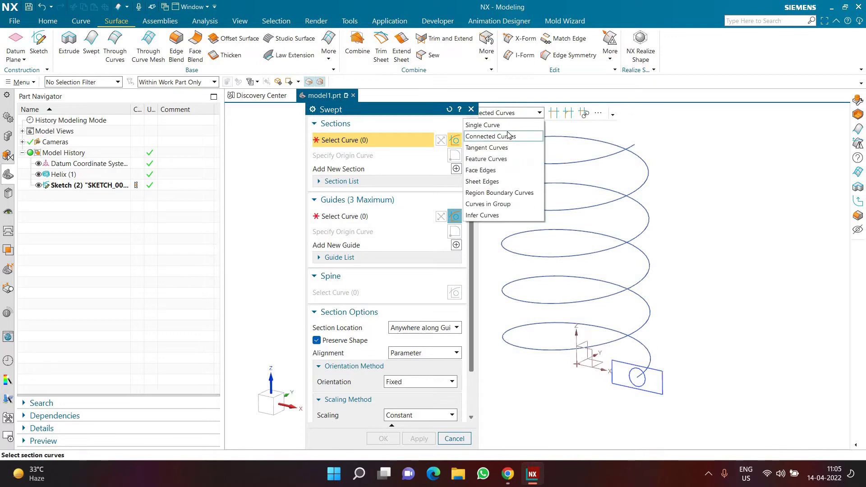
{"action": "left_click", "coordinate": [508, 134]}
{"action": "scroll", "coordinate": [652, 386], "scroll_direction": "up", "scroll_amount": 3}
{"action": "left_click", "coordinate": [657, 350]}
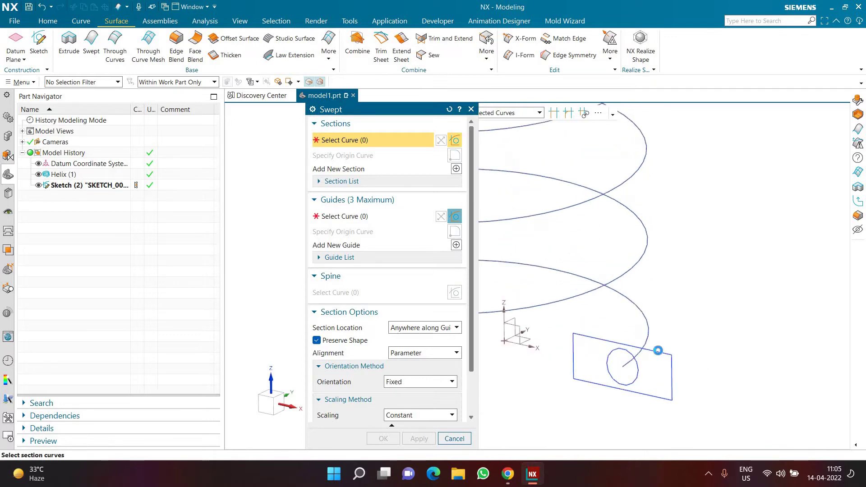
{"action": "scroll", "coordinate": [701, 417], "scroll_direction": "down", "scroll_amount": 3}
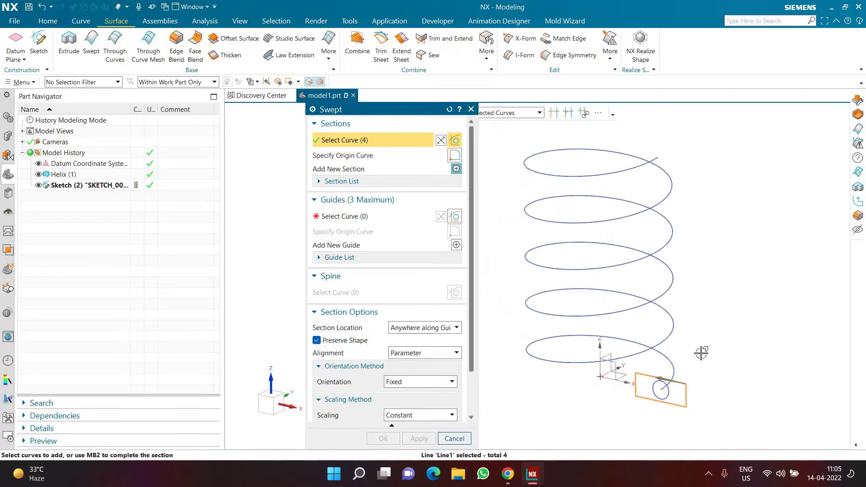
Step: Select the helix as a Single Curve guide and inspect the self-intersecting preview
{"action": "left_click", "coordinate": [386, 217]}
{"action": "left_click", "coordinate": [490, 112]}
{"action": "left_click", "coordinate": [489, 125]}
{"action": "left_click", "coordinate": [672, 371]}
{"action": "middle_click_drag", "start_coordinate": [730, 352], "coordinate": [754, 428]}
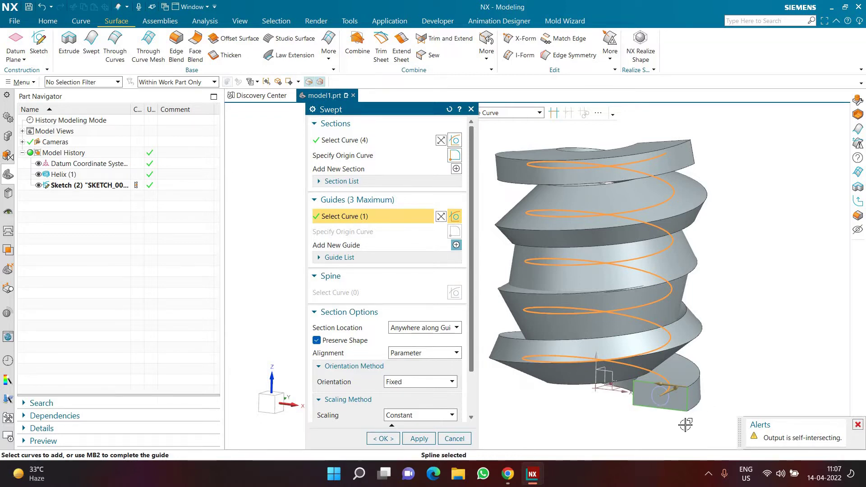
{"action": "left_click", "coordinate": [435, 382]}
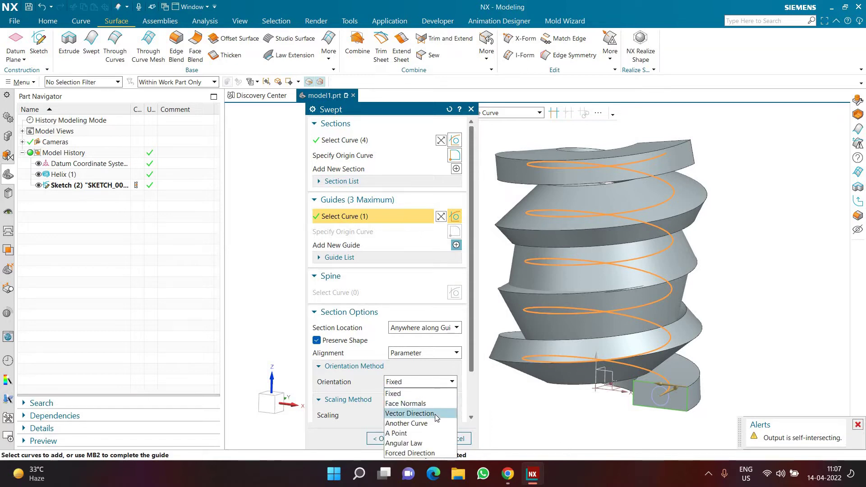
Step: Set section orientation to Vector Direction along the Z-axis and inspect the coil preview
{"action": "left_click", "coordinate": [434, 414]}
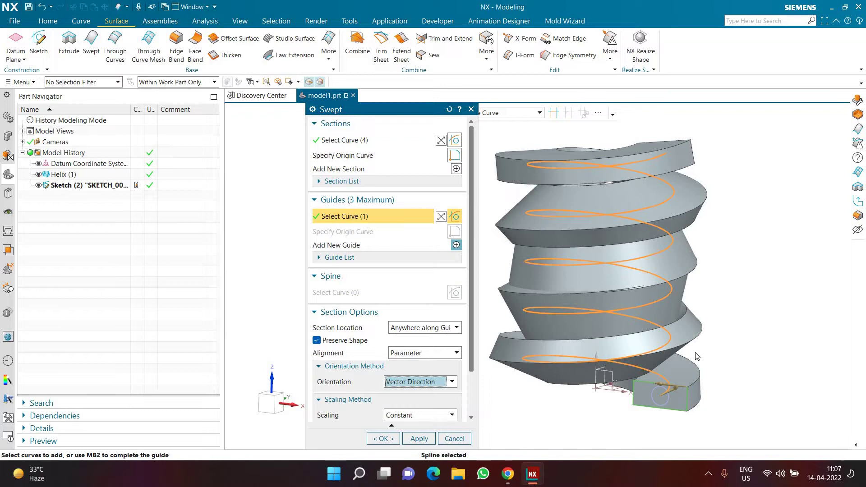
{"action": "scroll", "coordinate": [719, 341], "scroll_direction": "down", "scroll_amount": 1}
{"action": "middle_click_drag", "start_coordinate": [712, 351], "coordinate": [589, 241]}
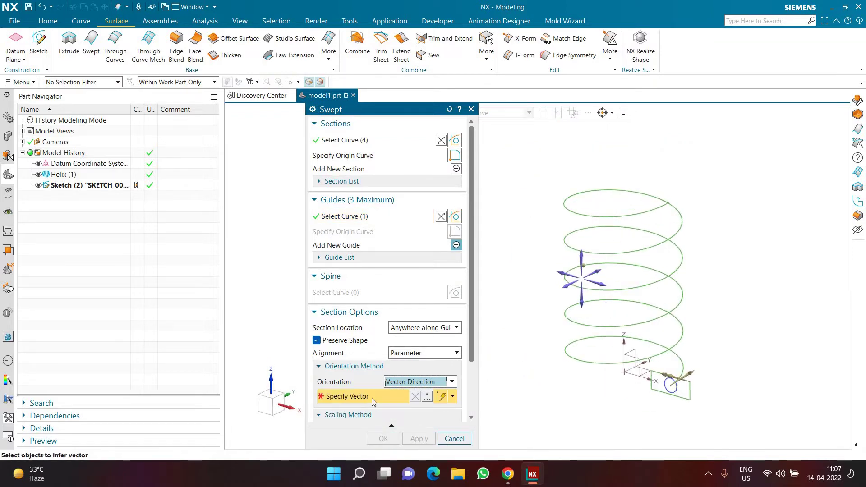
{"action": "left_click", "coordinate": [583, 257]}
{"action": "middle_click_drag", "start_coordinate": [527, 264], "coordinate": [579, 264]}
{"action": "middle_click_drag", "start_coordinate": [526, 298], "coordinate": [607, 293]}
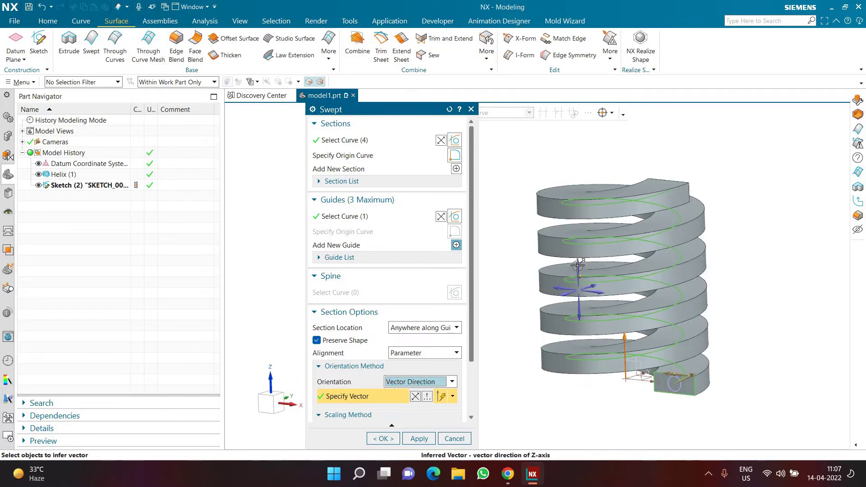
{"action": "middle_click_drag", "start_coordinate": [589, 374], "coordinate": [530, 358]}
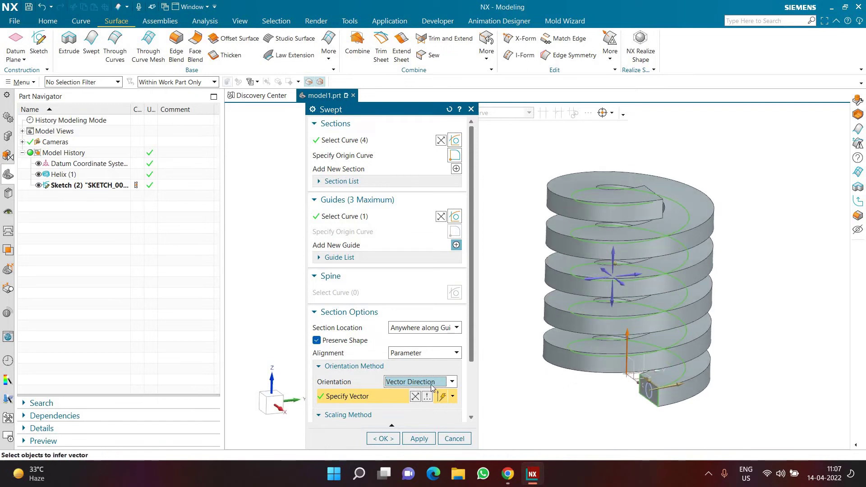
{"action": "left_click", "coordinate": [432, 384]}
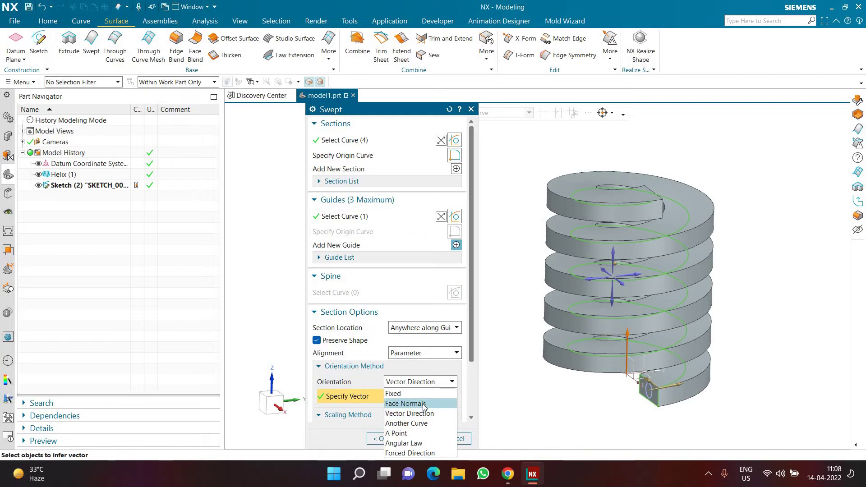
{"action": "left_click", "coordinate": [458, 441]}
Step: Cancel the sweep and delete the section sketch Sketch (2)
{"action": "left_click", "coordinate": [454, 439]}
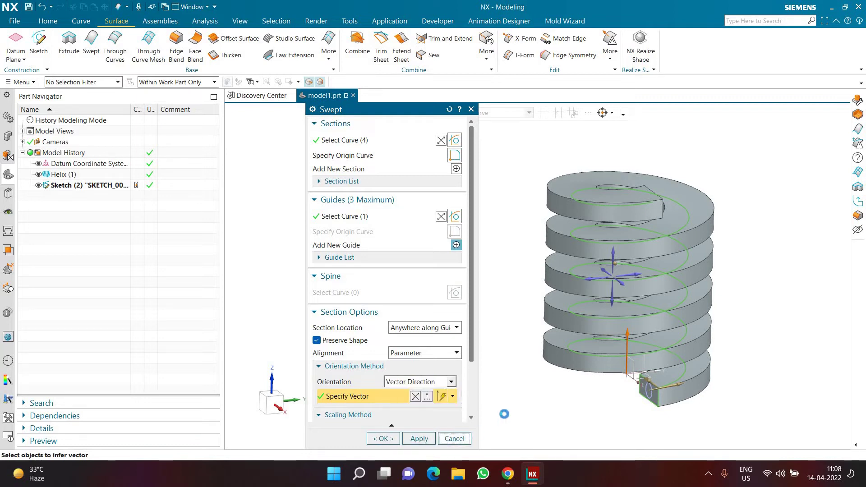
{"action": "left_click", "coordinate": [120, 188]}
{"action": "key", "text": "Delete"}
{"action": "left_click", "coordinate": [38, 43]}
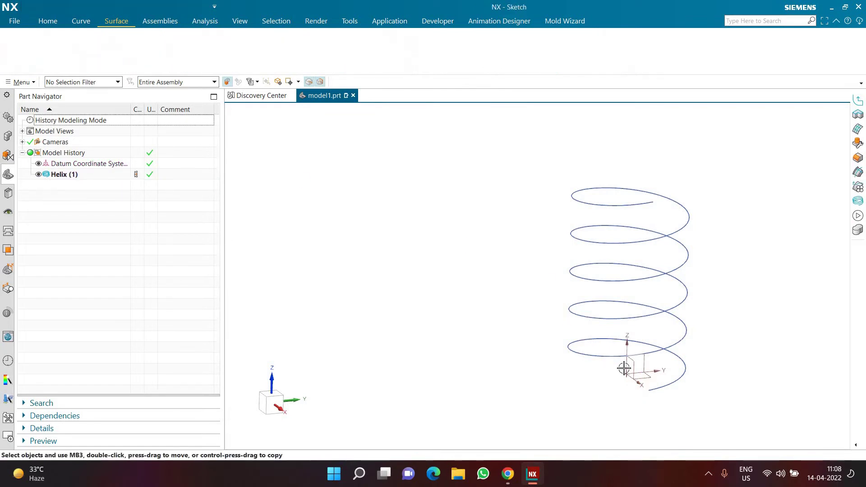
Step: Place the new sketch on the Top plane
{"action": "left_click", "coordinate": [537, 367]}
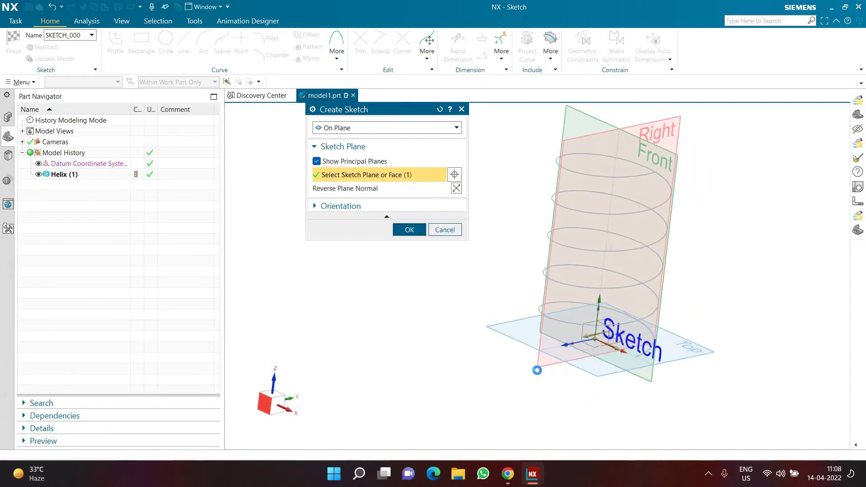
{"action": "middle_click", "coordinate": [536, 358]}
{"action": "scroll", "coordinate": [542, 326], "scroll_direction": "down", "scroll_amount": 2}
{"action": "scroll", "coordinate": [544, 213], "scroll_direction": "up", "scroll_amount": 3}
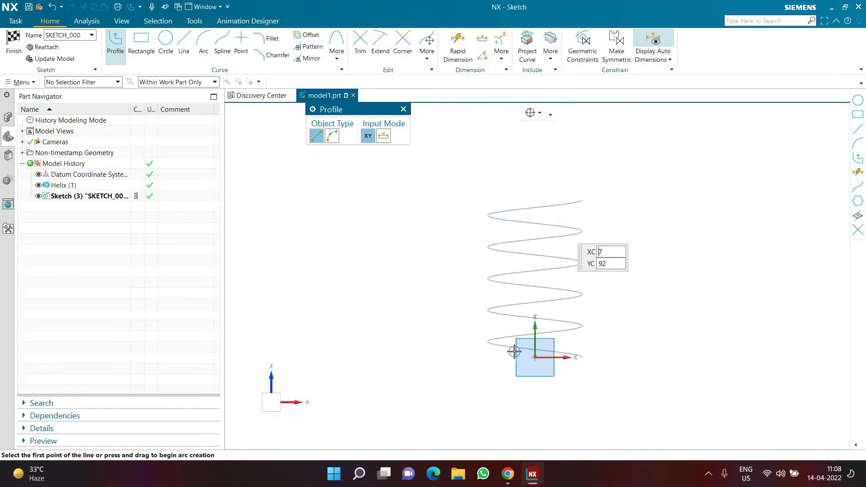
{"action": "scroll", "coordinate": [548, 403], "scroll_direction": "up", "scroll_amount": 1}
{"action": "scroll", "coordinate": [545, 402], "scroll_direction": "down", "scroll_amount": 1}
Step: Draw an arc of radius about 148.8 from near the X-axis end to the helix top
{"action": "key", "text": "a"}
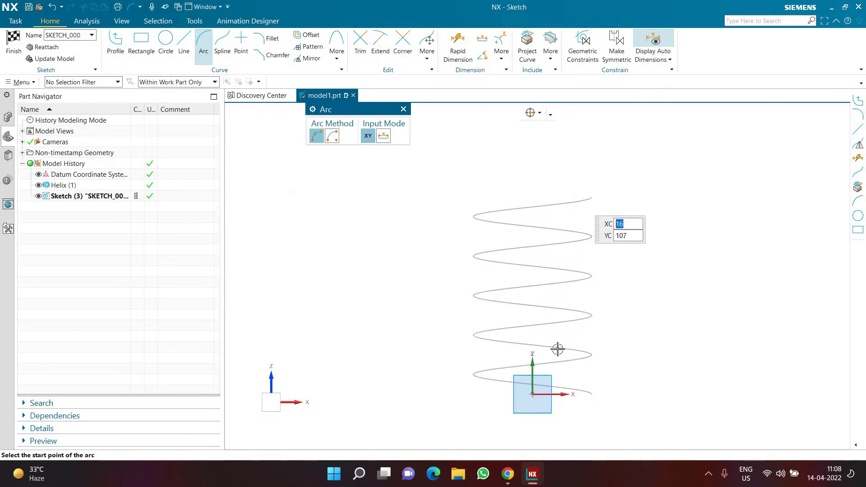
{"action": "left_click", "coordinate": [566, 394]}
{"action": "left_click", "coordinate": [577, 340]}
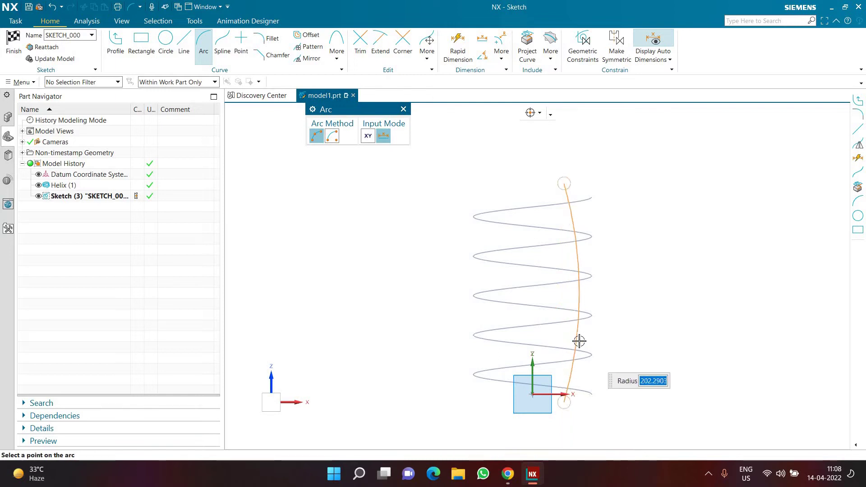
{"action": "left_click", "coordinate": [614, 342]}
{"action": "key", "text": "Escape"}
{"action": "scroll", "coordinate": [600, 403], "scroll_direction": "up", "scroll_amount": 5}
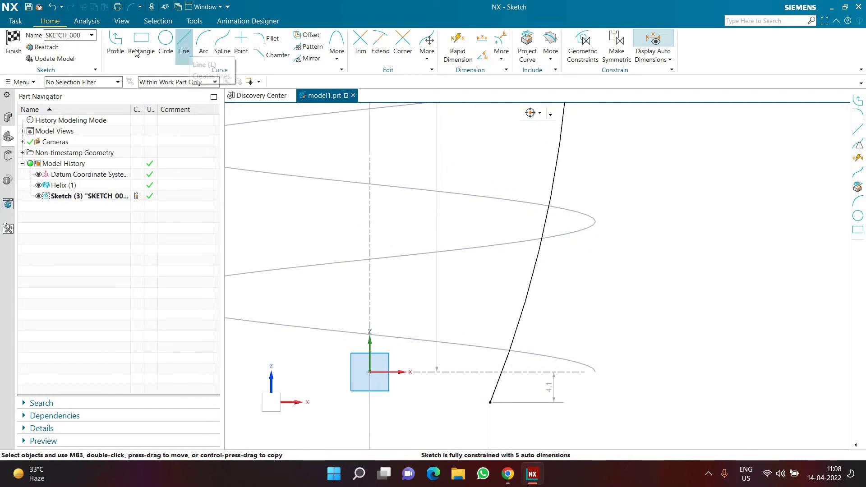
Step: Draw a 3-point rectangle 8 × 4.5 at 341° from the helix's lower end, then finish the sketch
{"action": "key", "text": "r"}
{"action": "left_click", "coordinate": [316, 136]}
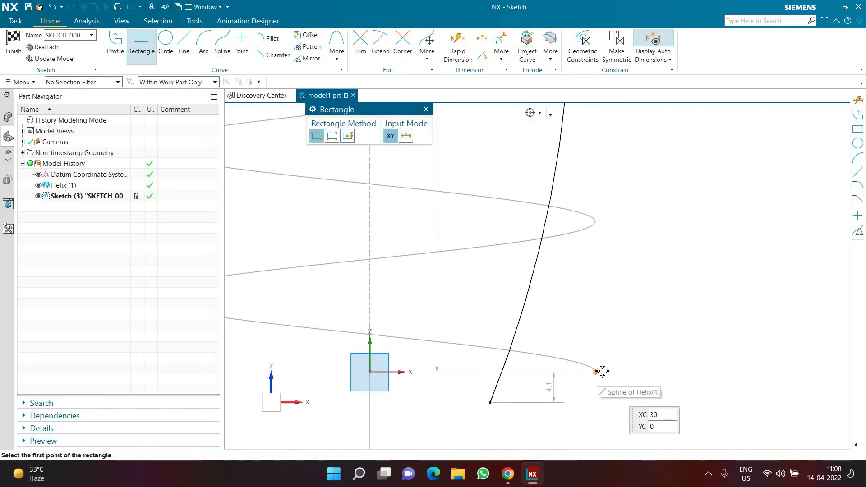
{"action": "left_click", "coordinate": [596, 371]}
{"action": "key", "text": "Escape"}
{"action": "left_click", "coordinate": [332, 137]}
{"action": "left_click", "coordinate": [655, 385]}
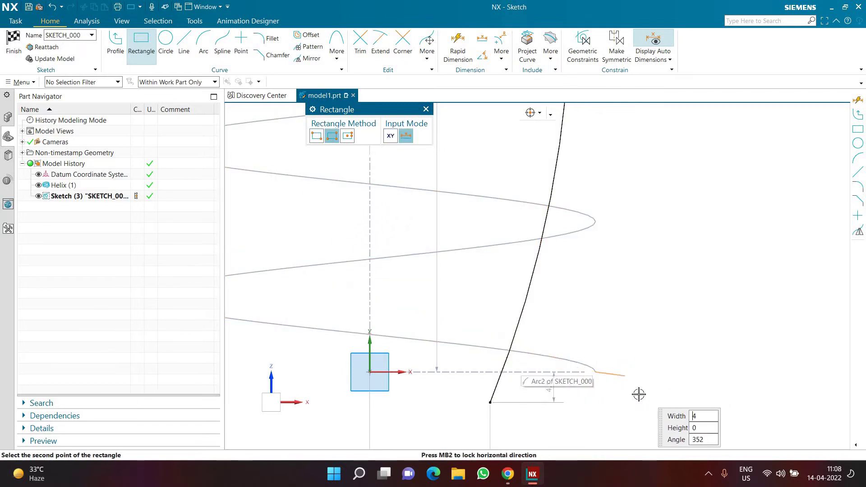
{"action": "left_click", "coordinate": [652, 392]}
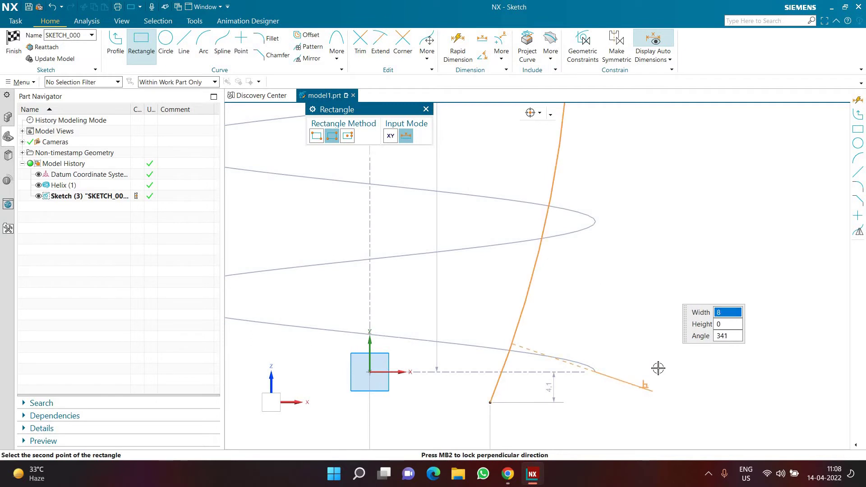
{"action": "left_click", "coordinate": [663, 360]}
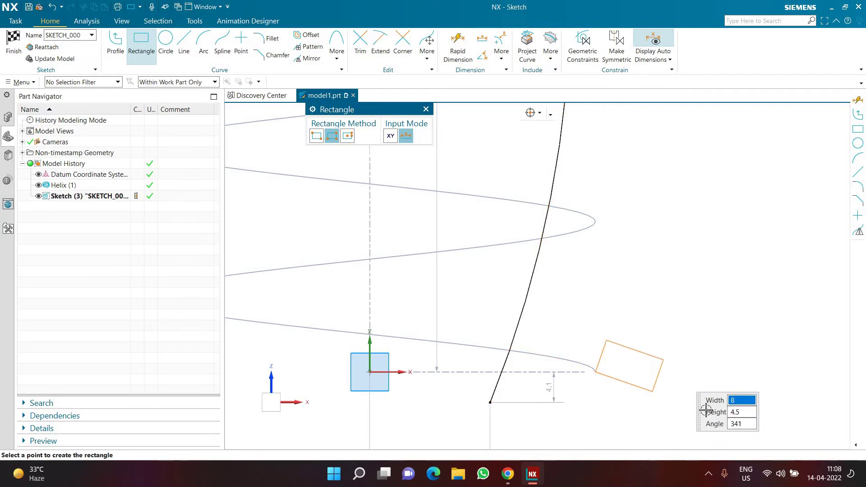
{"action": "key", "text": "Escape"}
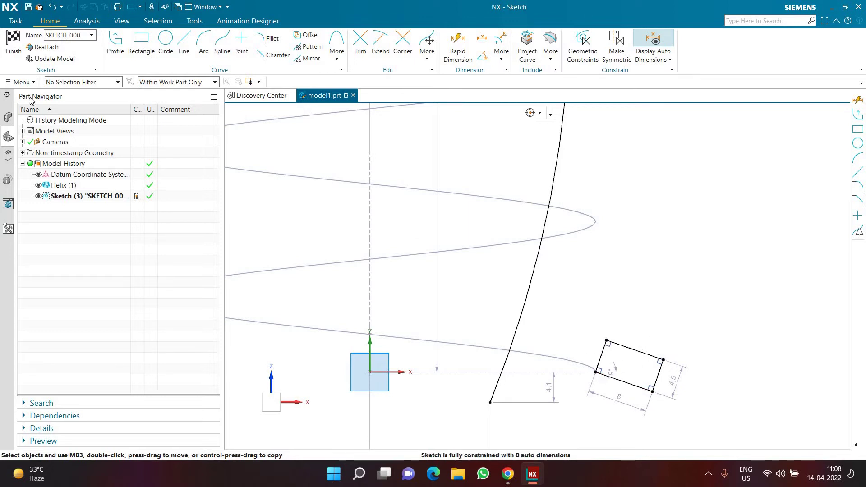
{"action": "left_click", "coordinate": [12, 58]}
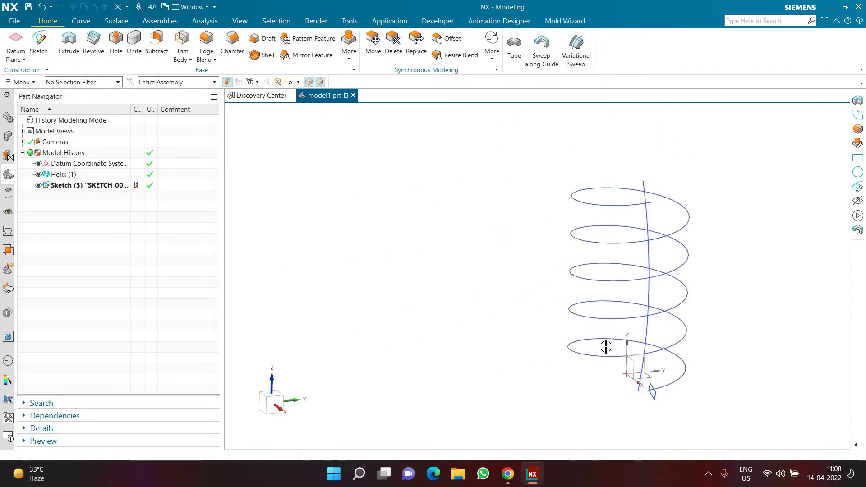
Step: Revolve the sketch arc a full 360° about the Z axis into a barrel solid
{"action": "mouse_move", "coordinate": [505, 334]}
{"action": "middle_mouse_down"}
{"action": "mouse_move", "coordinate": [526, 346]}
{"action": "mouse_move", "coordinate": [514, 348]}
{"action": "middle_mouse_up"}
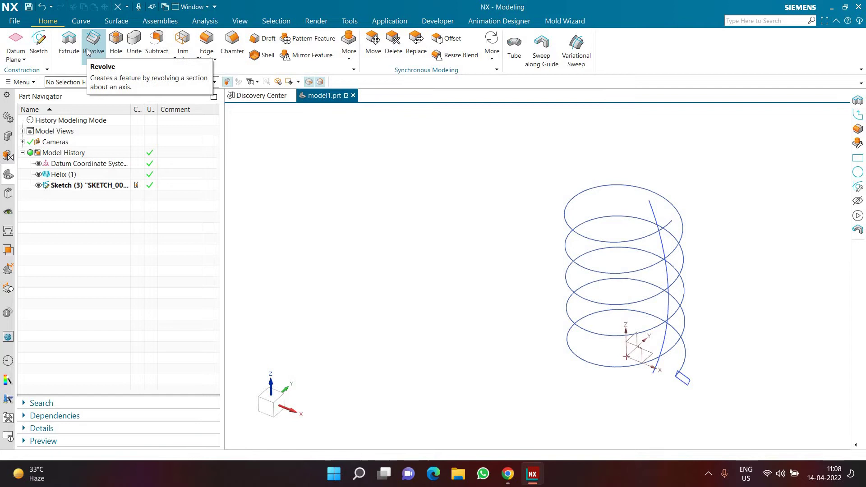
{"action": "left_click", "coordinate": [101, 53]}
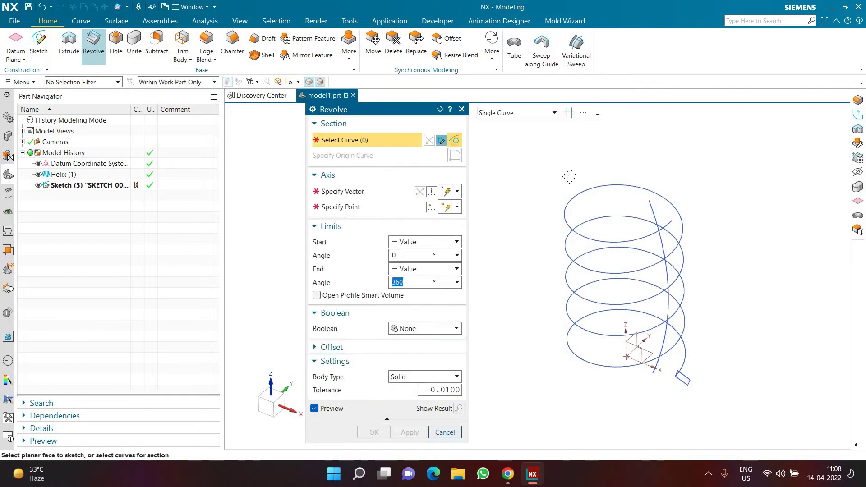
{"action": "left_click", "coordinate": [622, 201]}
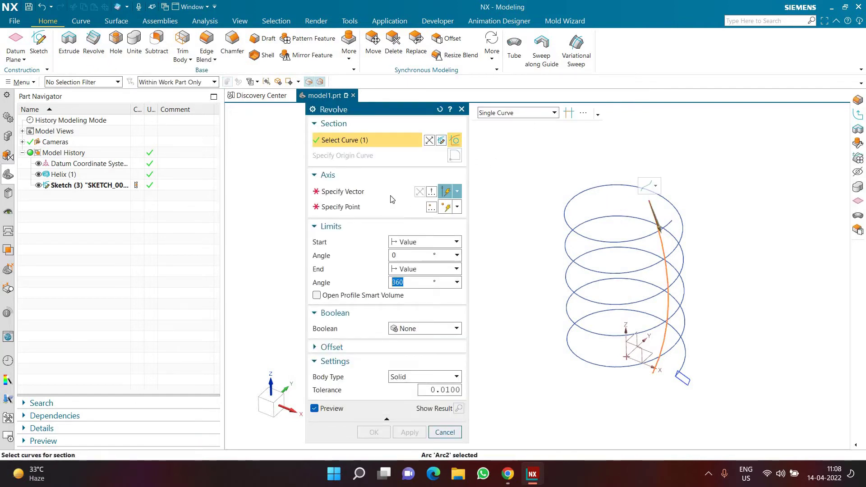
{"action": "left_click", "coordinate": [626, 329]}
{"action": "left_click", "coordinate": [375, 432]}
Step: Hide the sketch in the Part Navigator, then show it again
{"action": "middle_click_drag", "start_coordinate": [521, 357], "coordinate": [523, 374]}
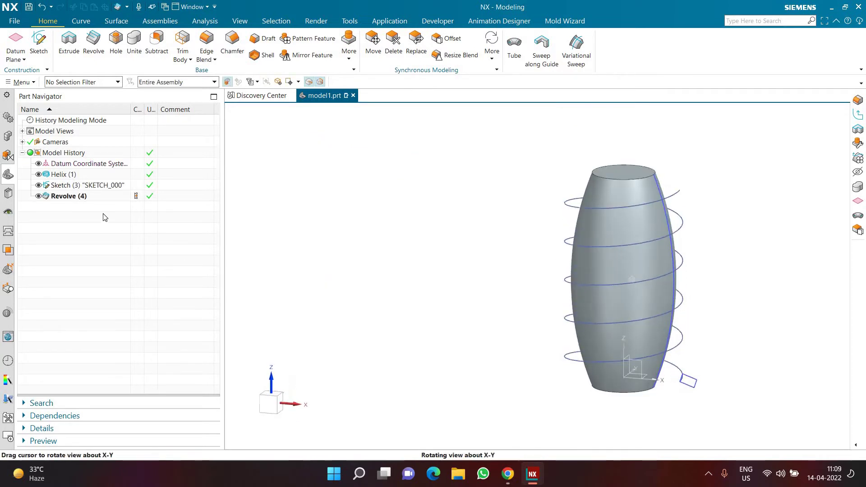
{"action": "left_click", "coordinate": [39, 186]}
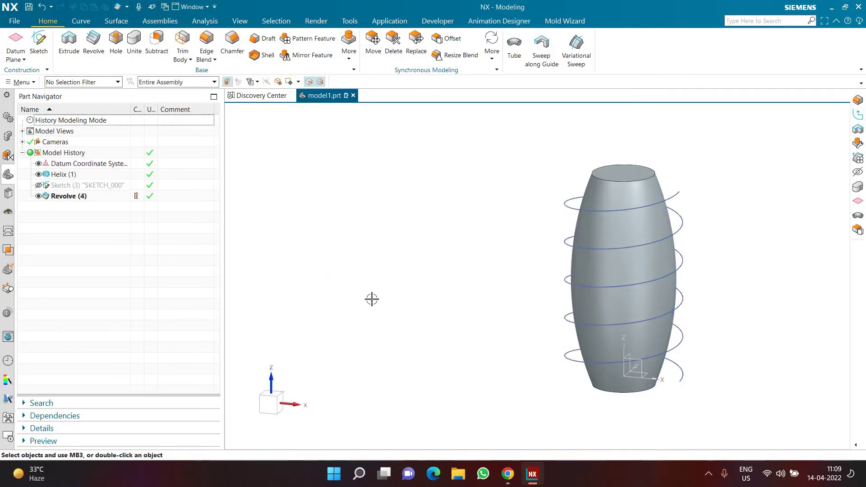
{"action": "left_click", "coordinate": [39, 186]}
{"action": "middle_click_drag", "start_coordinate": [487, 296], "coordinate": [113, 58]}
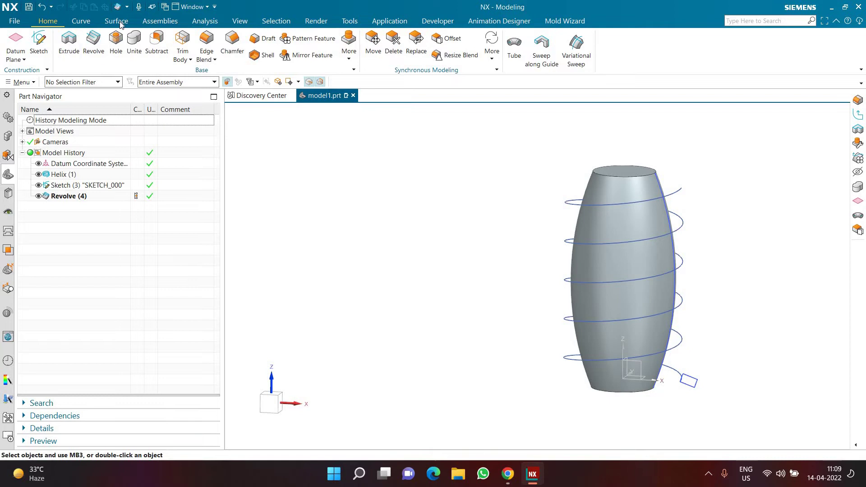
{"action": "left_click", "coordinate": [116, 21]}
Step: Start a Swept with the rectangle as section and the helix as guide
{"action": "left_click", "coordinate": [91, 46]}
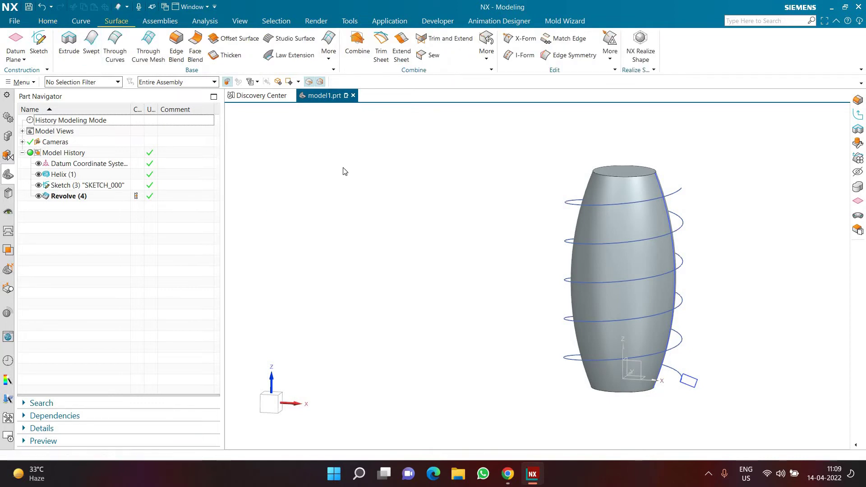
{"action": "scroll", "coordinate": [685, 391], "scroll_direction": "up", "scroll_amount": 7}
{"action": "left_click", "coordinate": [682, 347]}
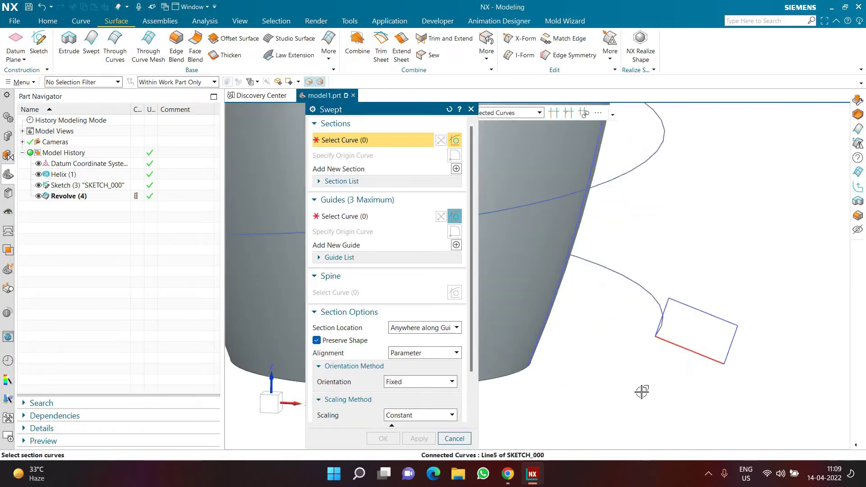
{"action": "scroll", "coordinate": [642, 392], "scroll_direction": "down", "scroll_amount": 2}
{"action": "left_click", "coordinate": [345, 218]}
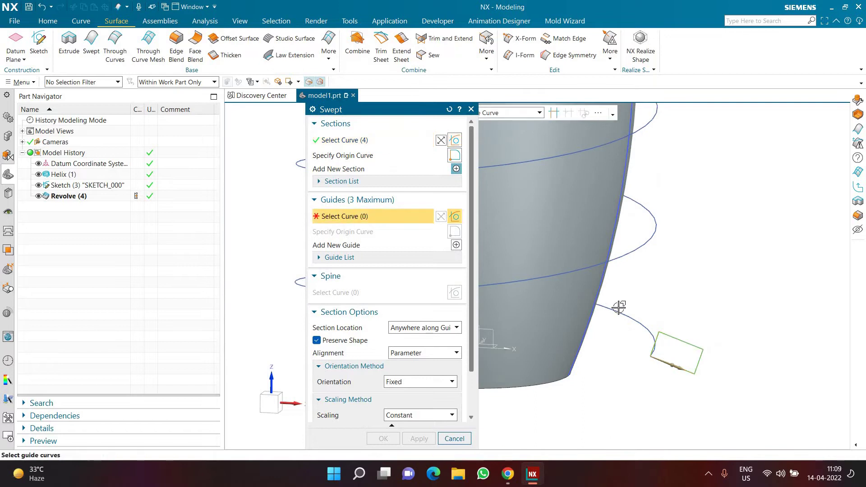
{"action": "left_click", "coordinate": [639, 321]}
Step: Set the section orientation to Vector Direction along the Z axis and inspect the coil preview
{"action": "scroll", "coordinate": [721, 367], "scroll_direction": "down", "scroll_amount": 5}
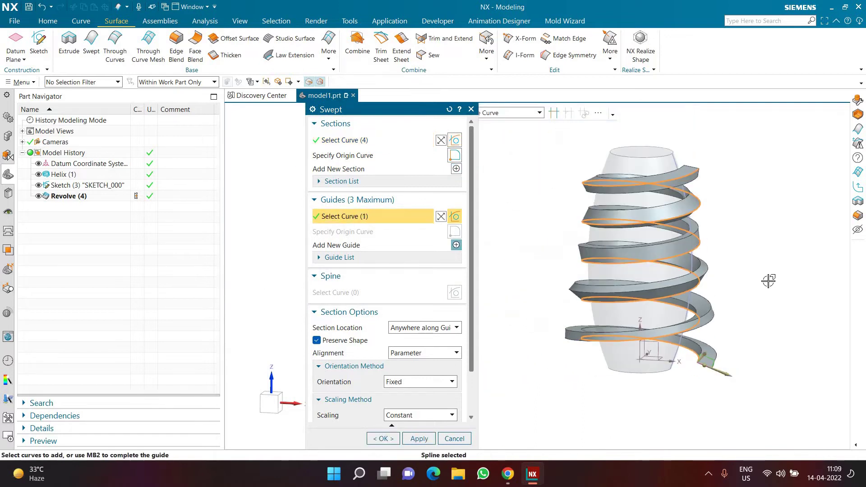
{"action": "scroll", "coordinate": [748, 259], "scroll_direction": "up", "scroll_amount": 2}
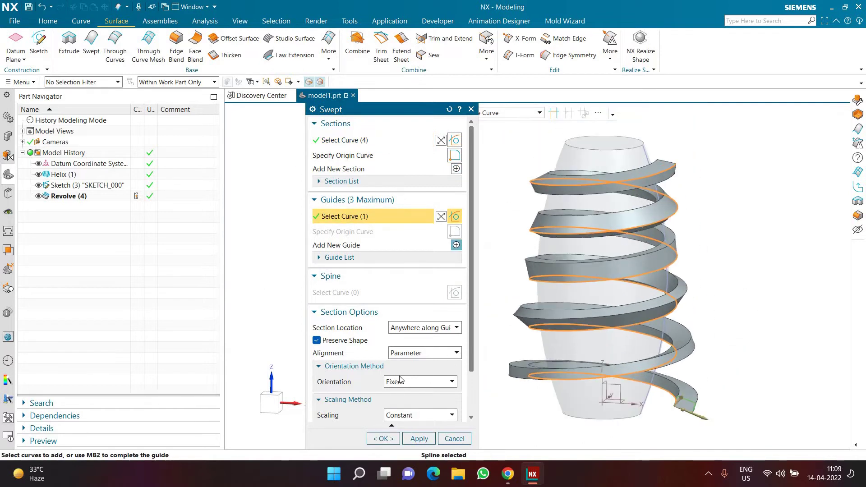
{"action": "left_click", "coordinate": [398, 383]}
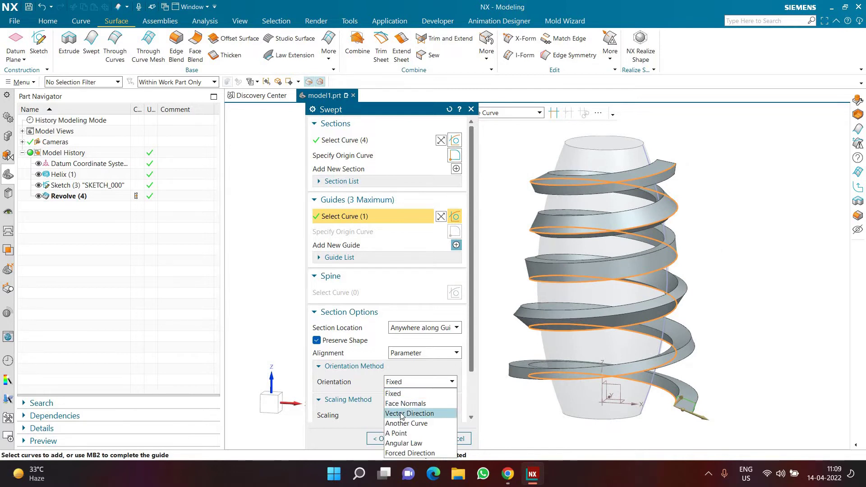
{"action": "left_click", "coordinate": [402, 414]}
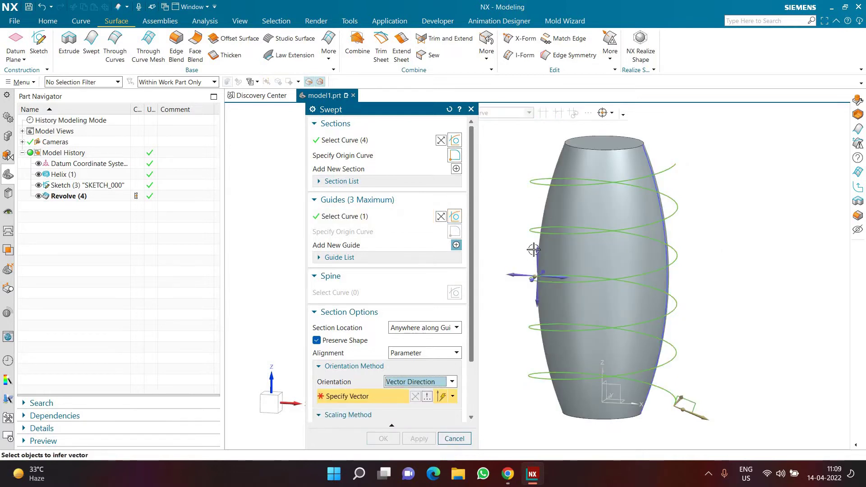
{"action": "left_click", "coordinate": [507, 248]}
{"action": "middle_click_drag", "start_coordinate": [728, 269], "coordinate": [731, 270]}
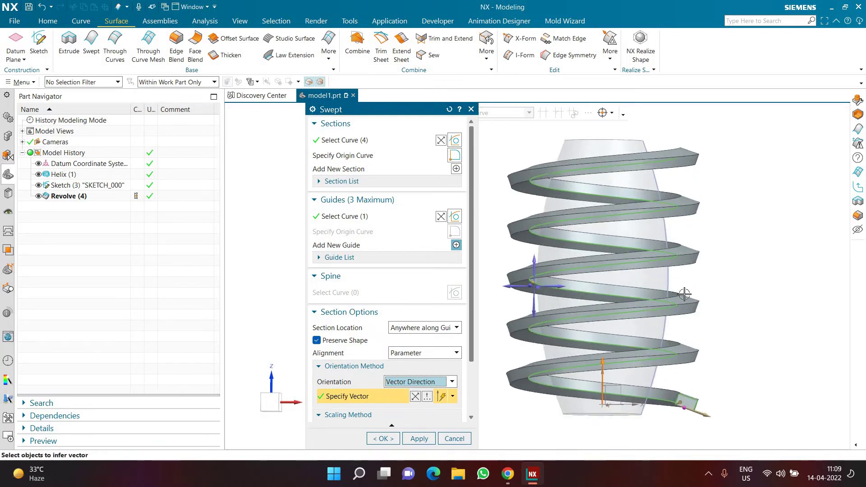
{"action": "middle_click_drag", "start_coordinate": [706, 357], "coordinate": [702, 411]}
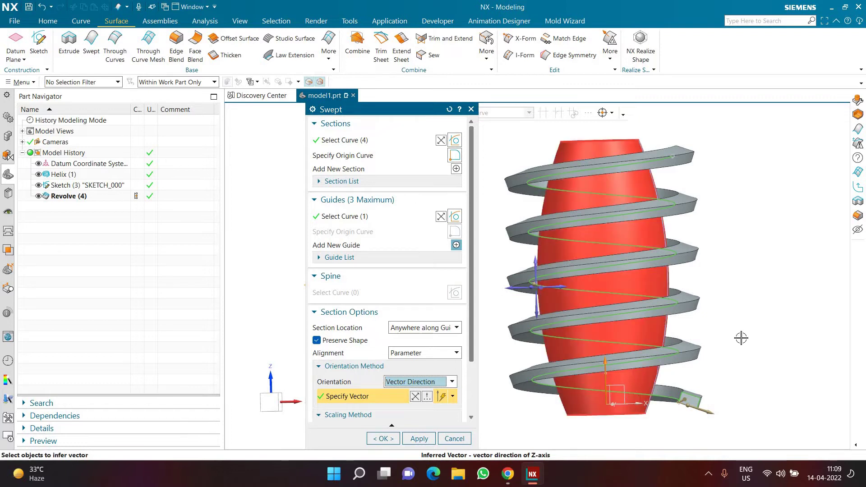
{"action": "middle_click_drag", "start_coordinate": [621, 183], "coordinate": [505, 142]}
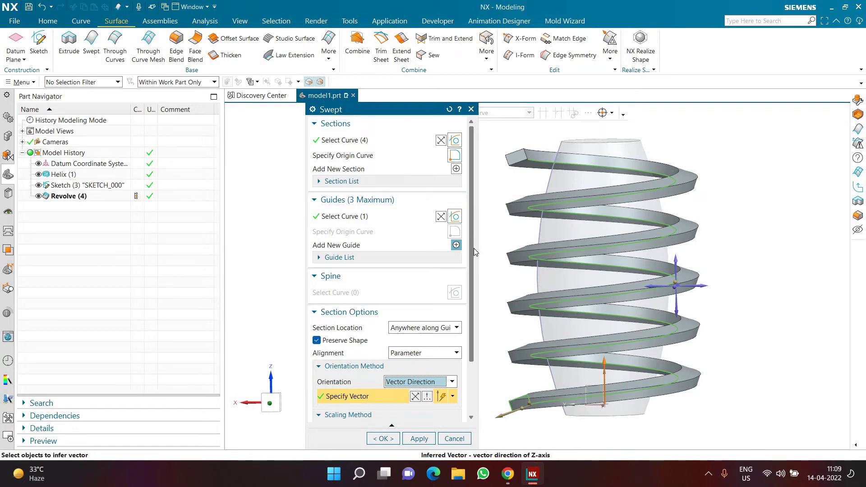
{"action": "scroll", "coordinate": [473, 273], "scroll_direction": "down", "scroll_amount": 3}
{"action": "left_click", "coordinate": [419, 317]}
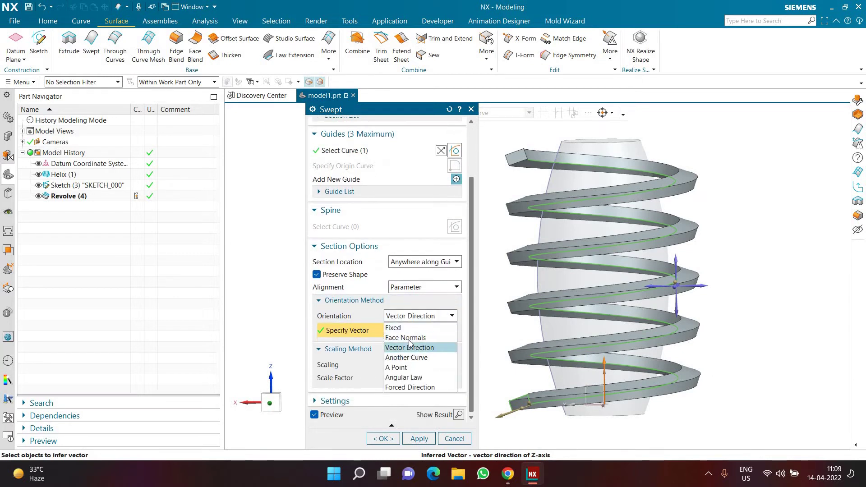
Step: Switch the sweep orientation to Face Normals using the barrel face
{"action": "left_click", "coordinate": [406, 337]}
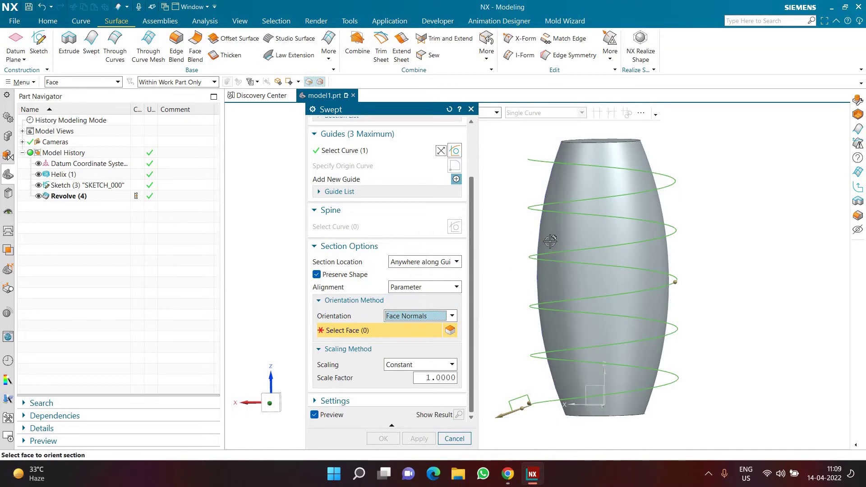
{"action": "left_click", "coordinate": [496, 113]}
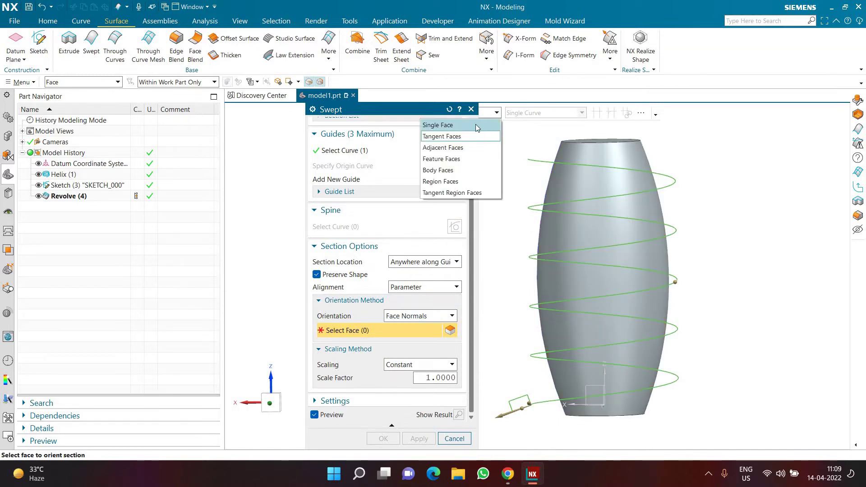
{"action": "left_click", "coordinate": [543, 190]}
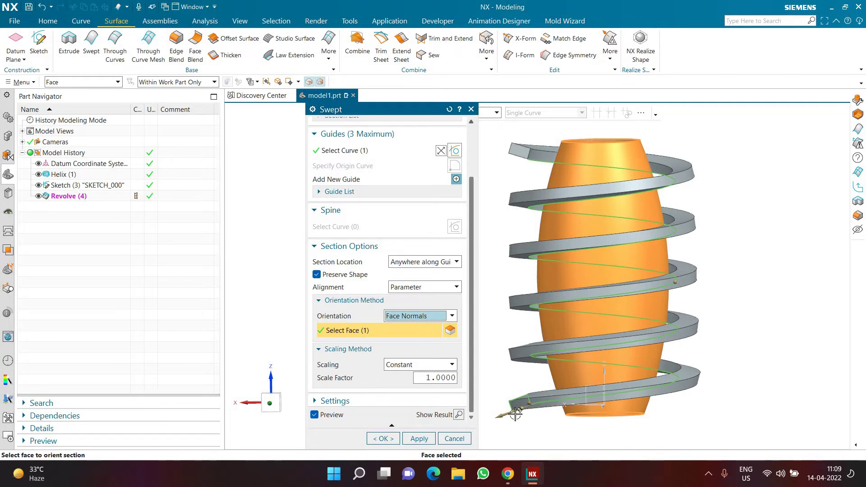
{"action": "middle_click_drag", "start_coordinate": [582, 384], "coordinate": [526, 239]}
{"action": "left_click", "coordinate": [565, 240]}
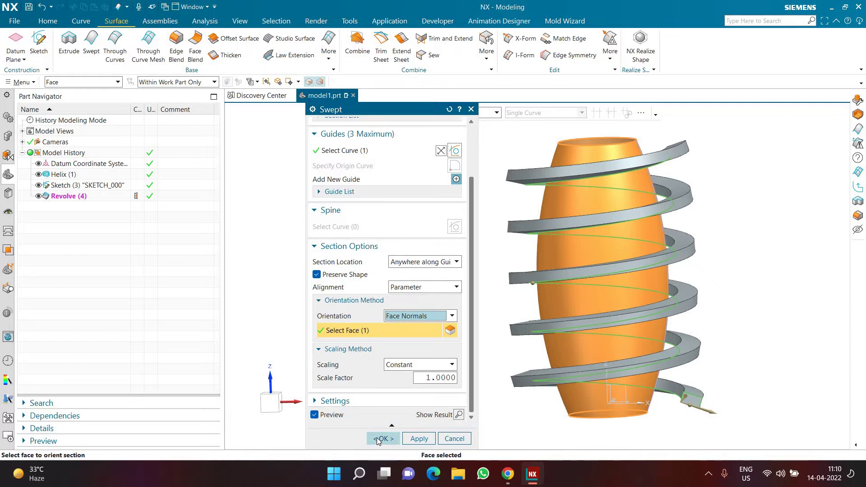
Step: Keep Face Normals orientation and create the Swept (5) coil around the barrel
{"action": "left_click", "coordinate": [409, 316]}
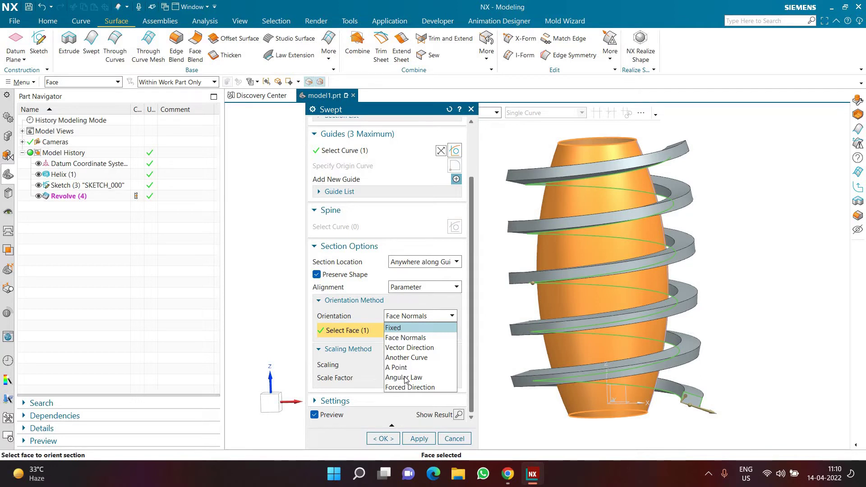
{"action": "left_click", "coordinate": [399, 402]}
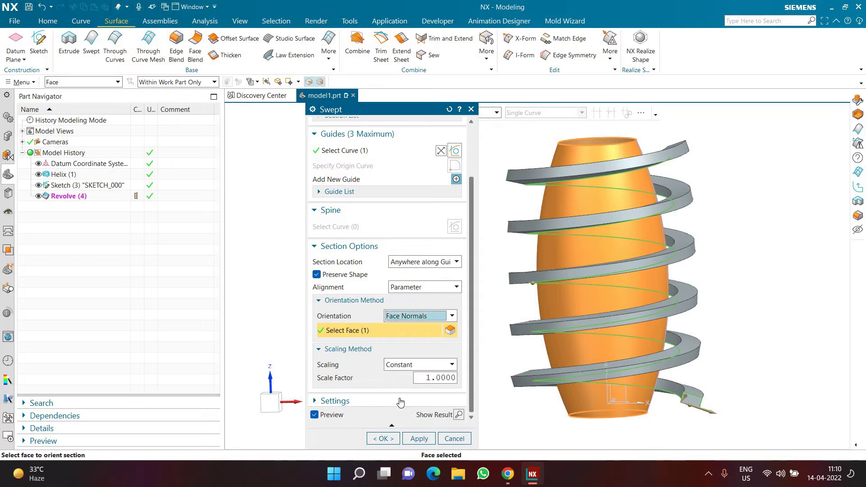
{"action": "left_click", "coordinate": [386, 439]}
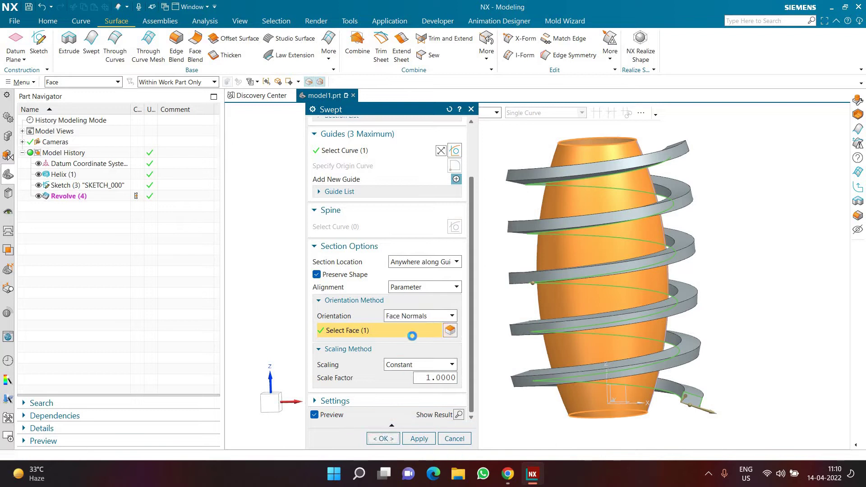
{"action": "middle_click_drag", "start_coordinate": [412, 234], "coordinate": [355, 102]}
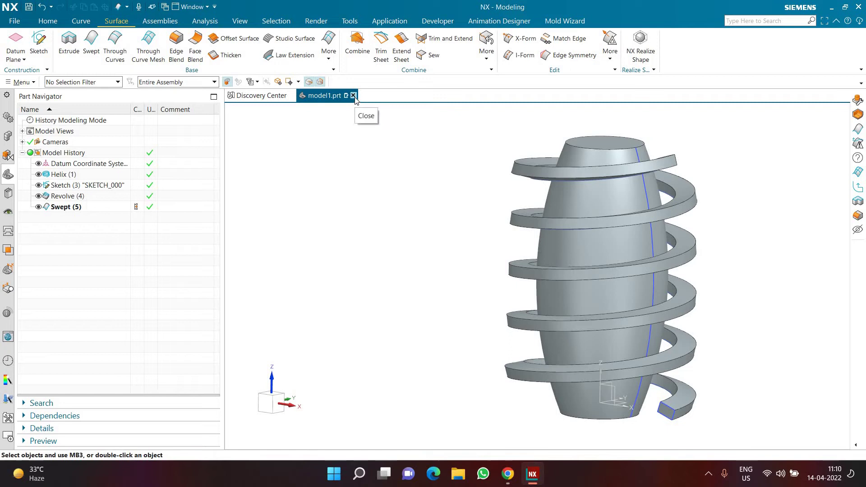
Step: Close the coil part without saving and create a new Model part
{"action": "left_click", "coordinate": [18, 22]}
{"action": "left_click", "coordinate": [353, 95]}
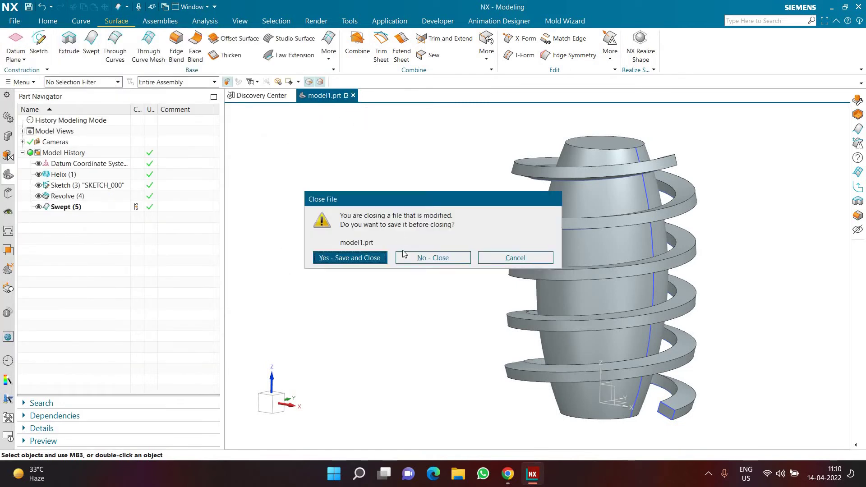
{"action": "key", "text": "n"}
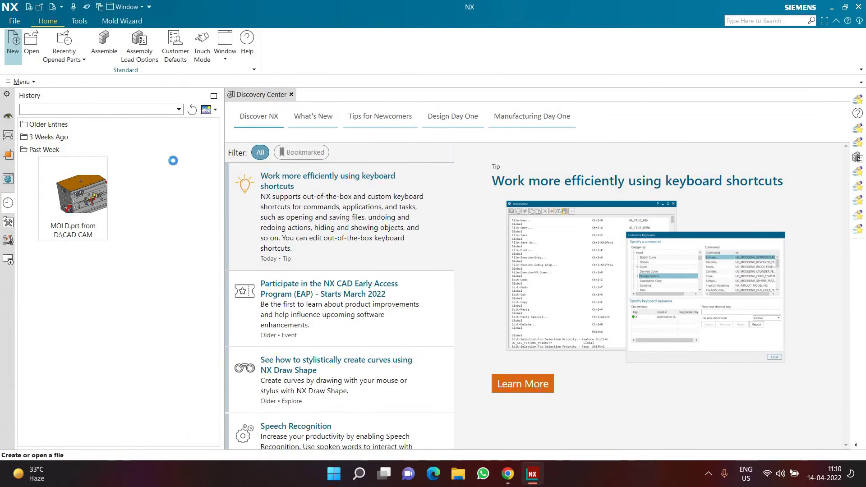
{"action": "key", "text": "ctrl+n"}
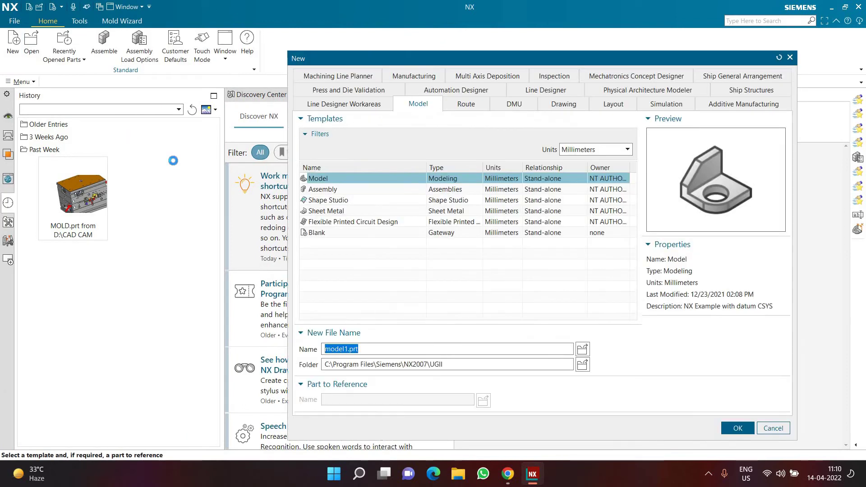
{"action": "key", "text": "Return"}
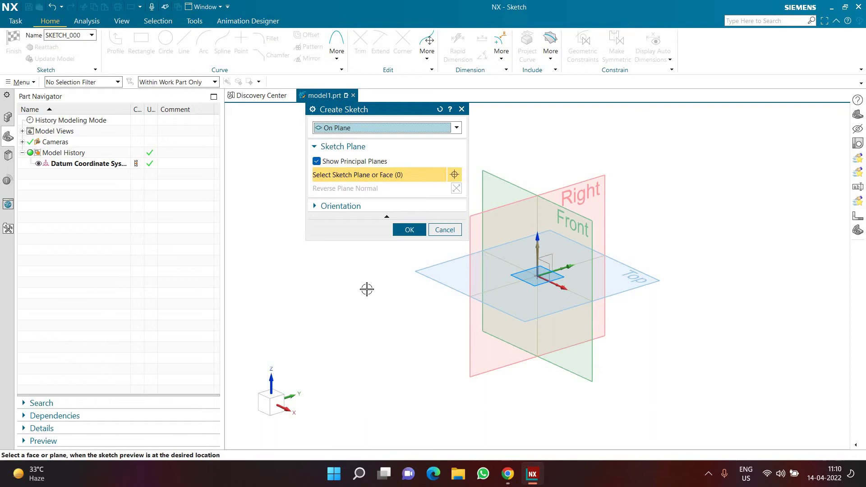
Step: Sketch a vertical line from the origin on the Front plane, dimensioned to 300 mm
{"action": "left_click", "coordinate": [562, 206]}
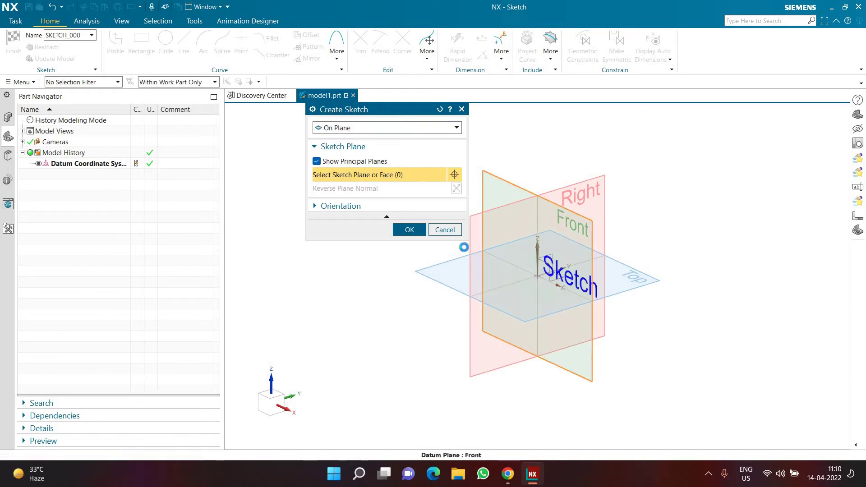
{"action": "left_click", "coordinate": [409, 230]}
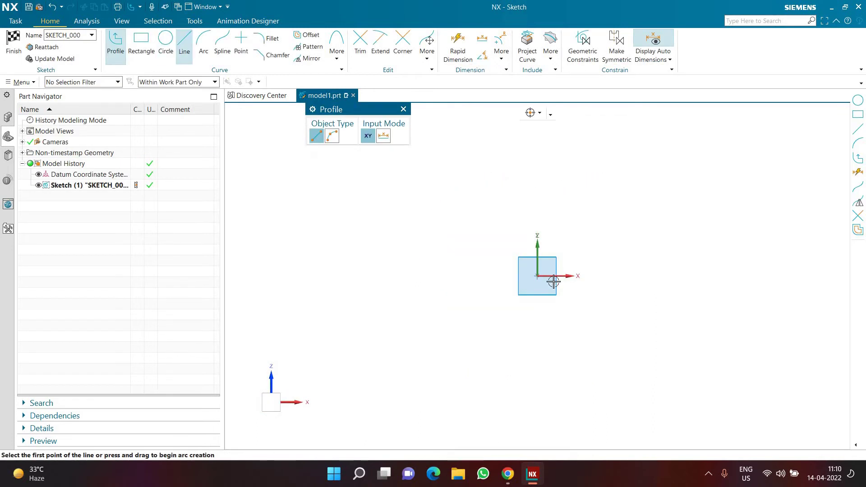
{"action": "left_click", "coordinate": [184, 49]}
{"action": "left_click", "coordinate": [537, 276]}
{"action": "left_click", "coordinate": [537, 140]}
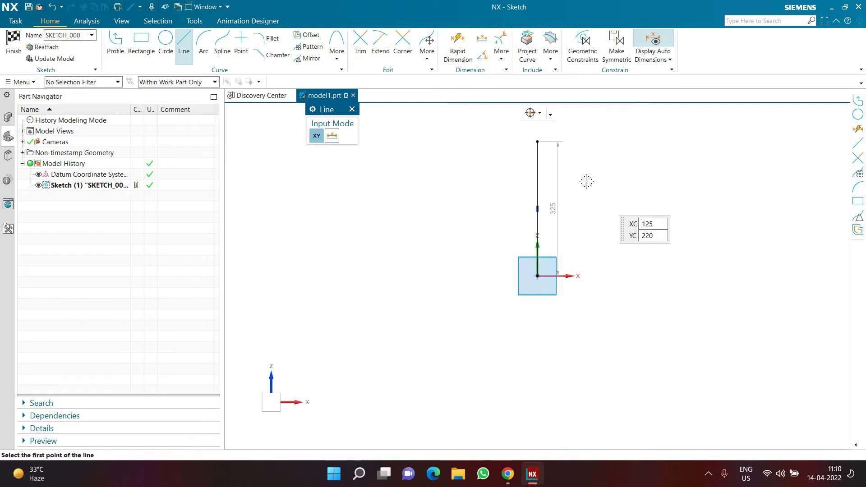
{"action": "key", "text": "Escape"}
{"action": "scroll", "coordinate": [576, 157], "scroll_direction": "up", "scroll_amount": 1}
{"action": "double_click", "coordinate": [551, 209]}
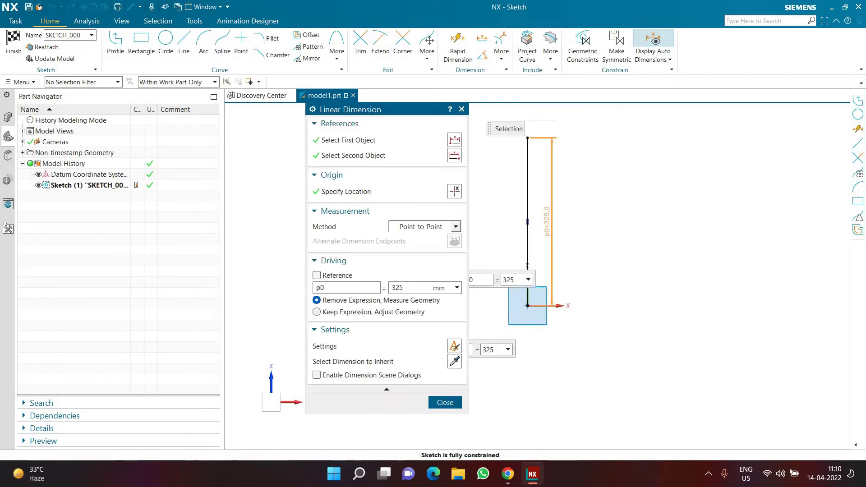
{"action": "key", "text": "Return"}
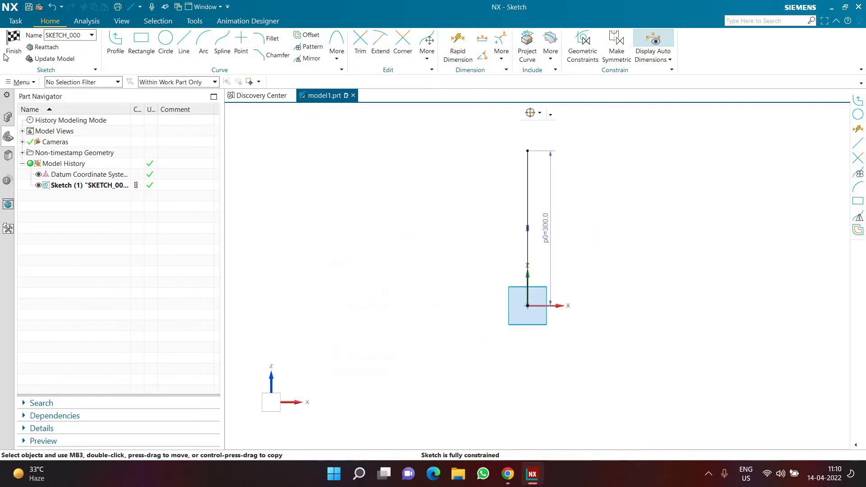
{"action": "key", "text": "ctrl+q"}
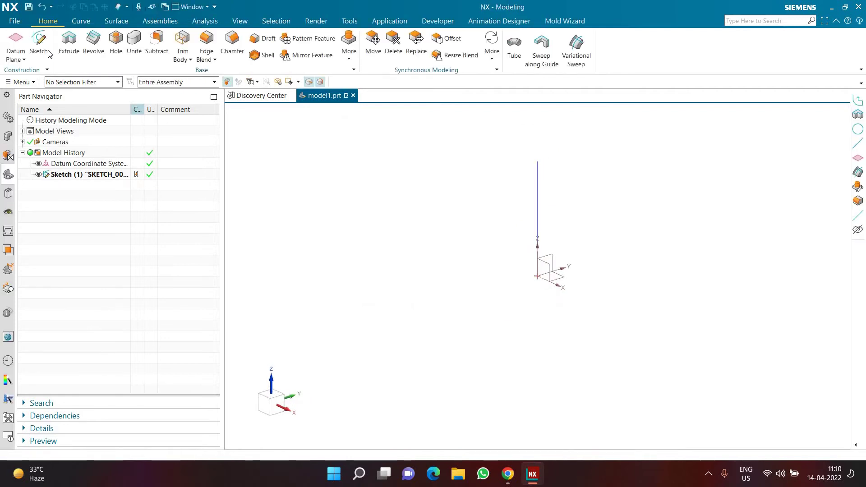
Step: Start a sketch on the XY plane and draw a rectangle centred on the origin
{"action": "key", "text": "s"}
{"action": "middle_click", "coordinate": [441, 282]}
{"action": "left_click", "coordinate": [517, 287]}
{"action": "middle_click", "coordinate": [517, 286]}
{"action": "key", "text": "r"}
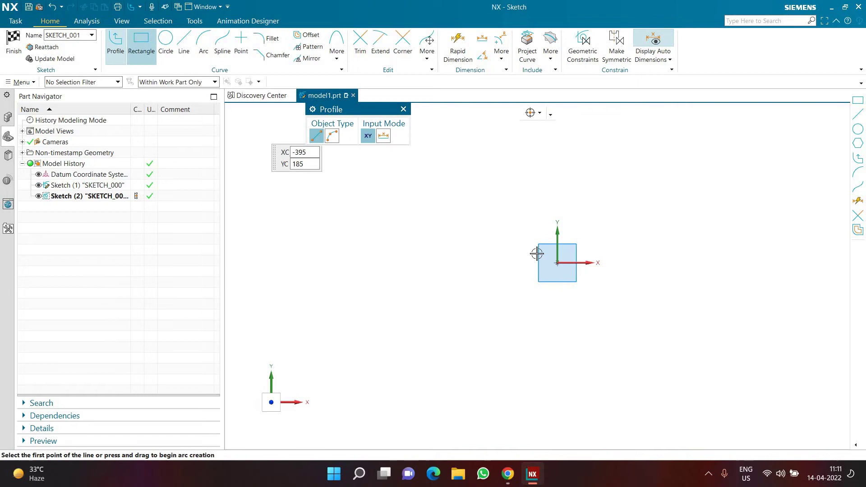
{"action": "left_click", "coordinate": [558, 265]}
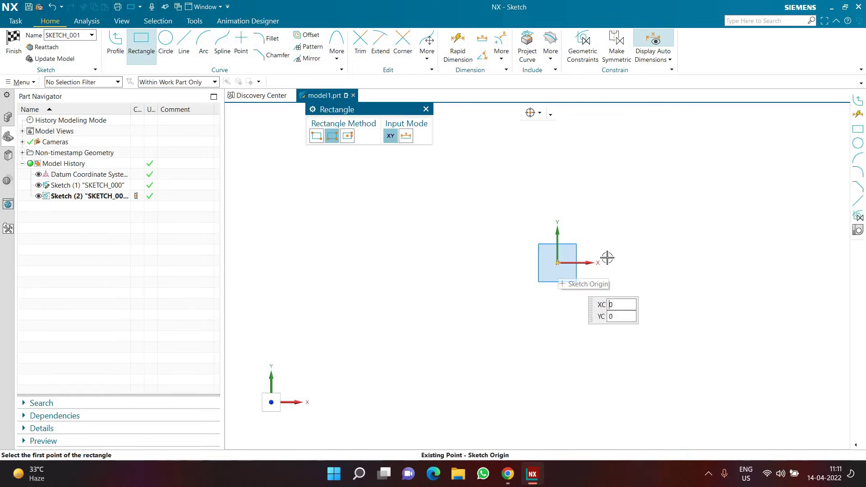
{"action": "left_click", "coordinate": [331, 137]}
{"action": "left_click", "coordinate": [346, 141]}
{"action": "left_click", "coordinate": [558, 263]}
{"action": "left_click", "coordinate": [608, 263]}
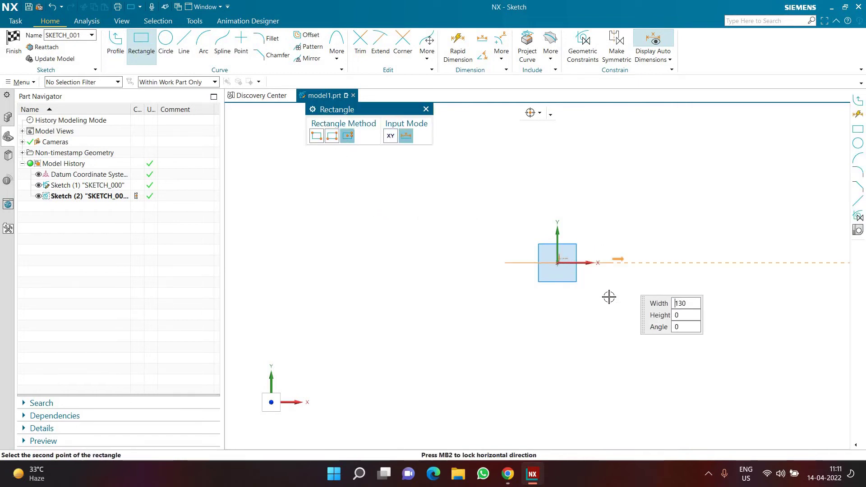
{"action": "left_click", "coordinate": [600, 292]}
{"action": "key", "text": "Escape"}
Step: Make the rectangle's top and right edges equal, giving an 80 mm square
{"action": "scroll", "coordinate": [591, 253], "scroll_direction": "up", "scroll_amount": 2}
{"action": "left_click", "coordinate": [578, 208]}
{"action": "left_click", "coordinate": [618, 229]}
{"action": "left_click", "coordinate": [748, 199]}
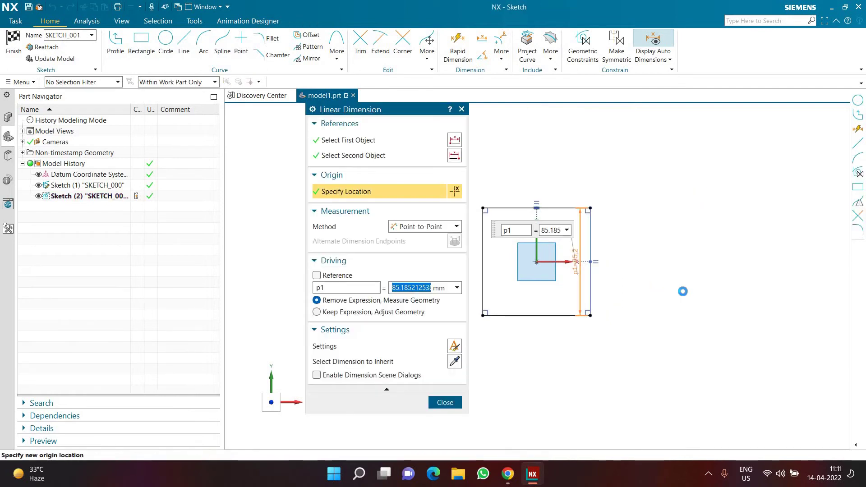
{"action": "middle_click", "coordinate": [683, 291]}
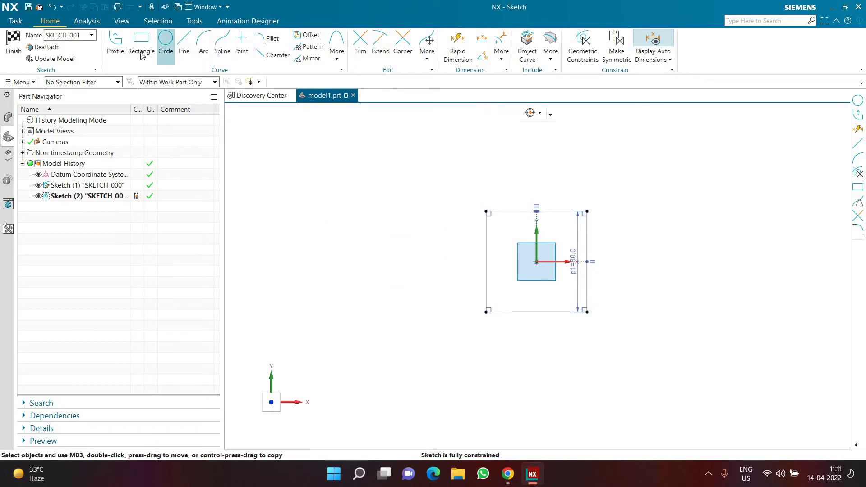
Step: Add a Ø30 circle right of the square and pattern it 4 times around the origin
{"action": "key", "text": "o"}
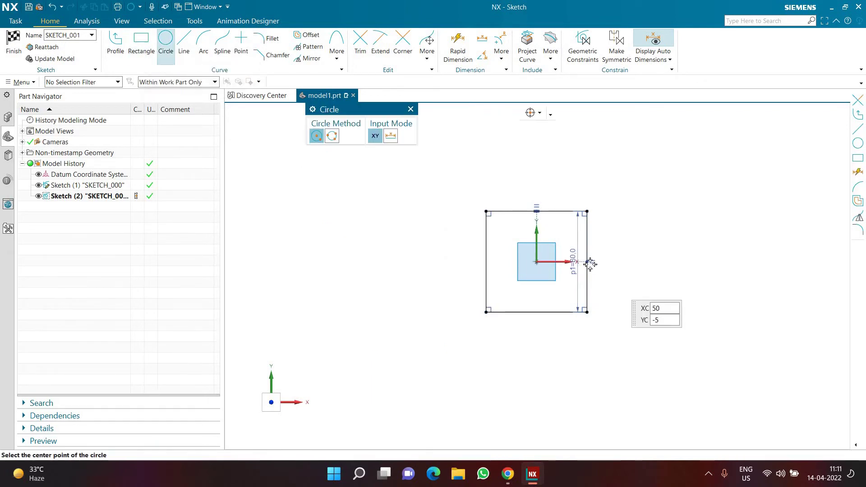
{"action": "left_click", "coordinate": [627, 261]}
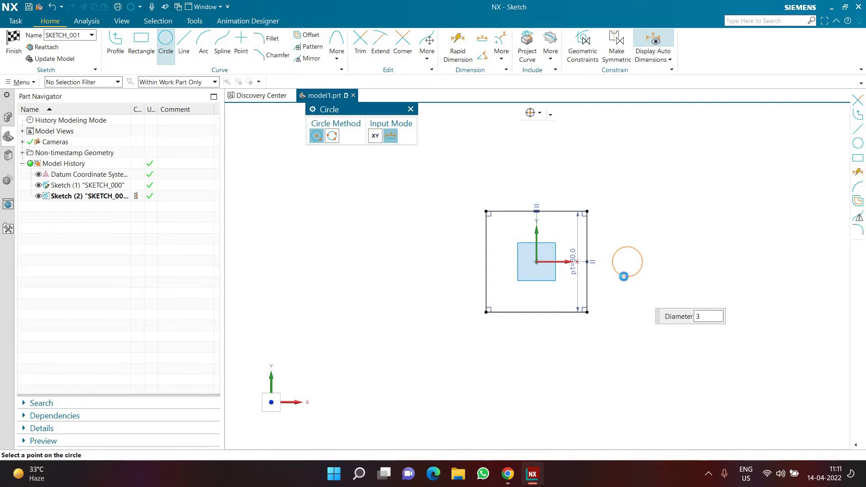
{"action": "key", "text": "Return"}
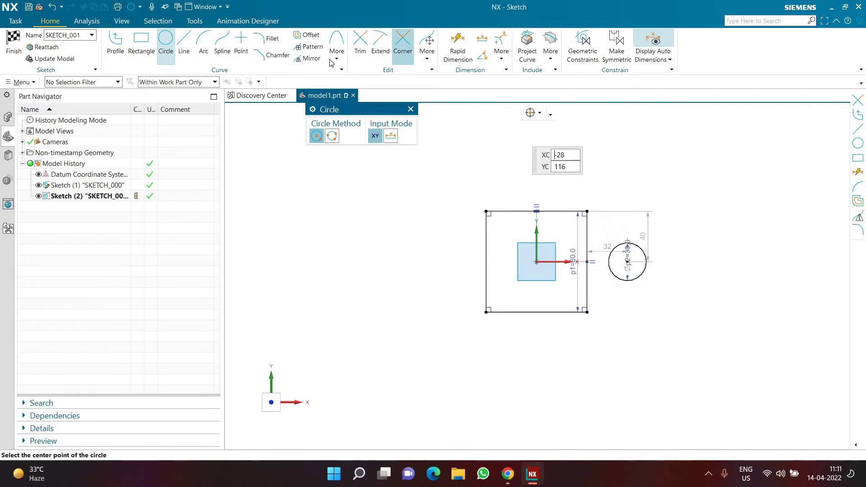
{"action": "left_click", "coordinate": [313, 49]}
{"action": "left_click", "coordinate": [645, 273]}
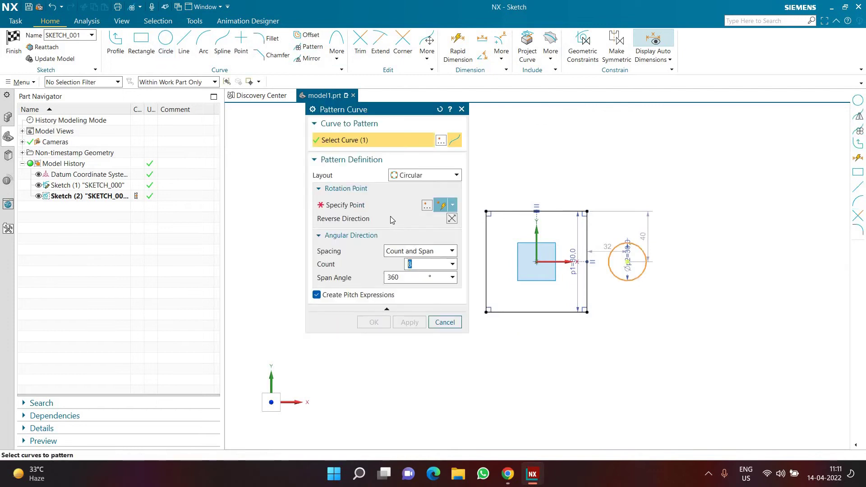
{"action": "left_click", "coordinate": [536, 262]}
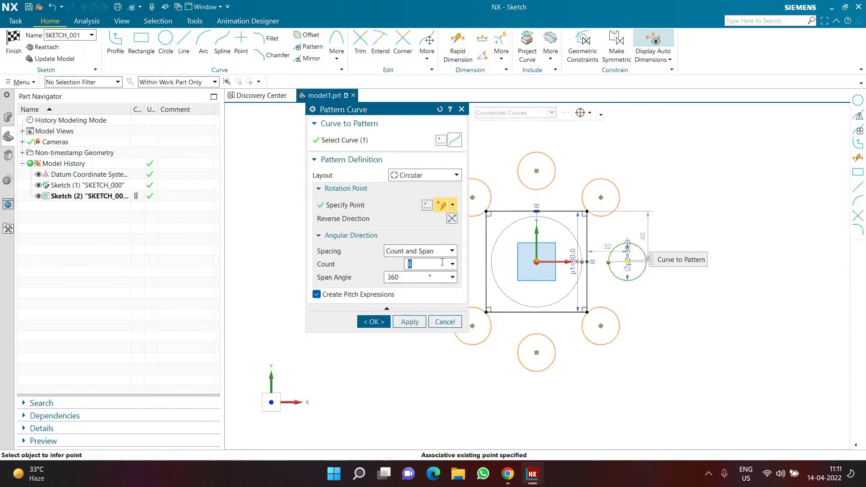
{"action": "type", "text": "4"}
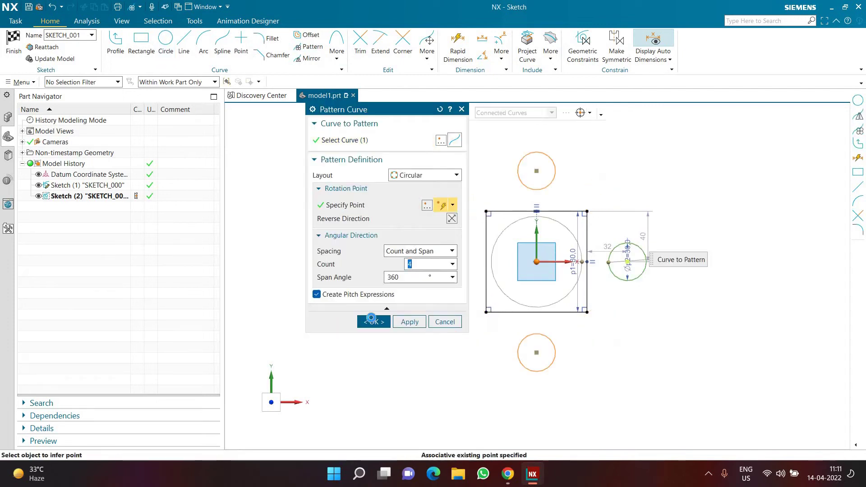
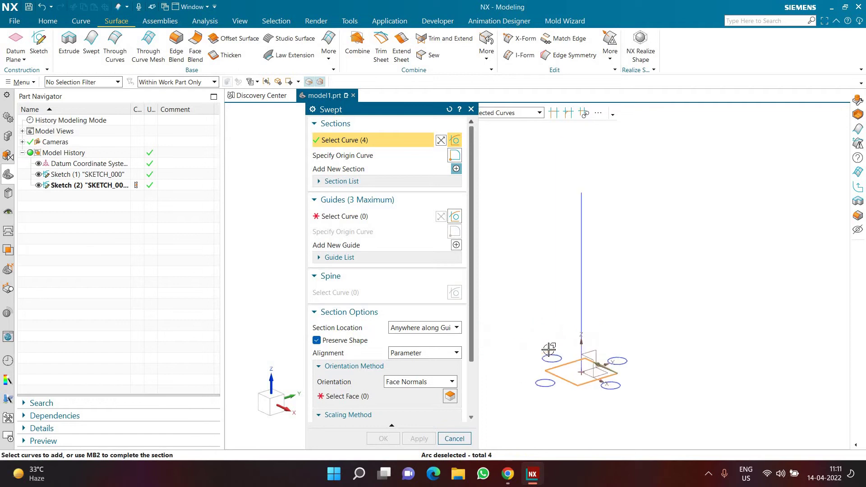
Step: Finish choosing the square sketch's four lines as the Swept section and move on to the guide
{"action": "scroll", "coordinate": [548, 350], "scroll_direction": "up", "scroll_amount": 1}
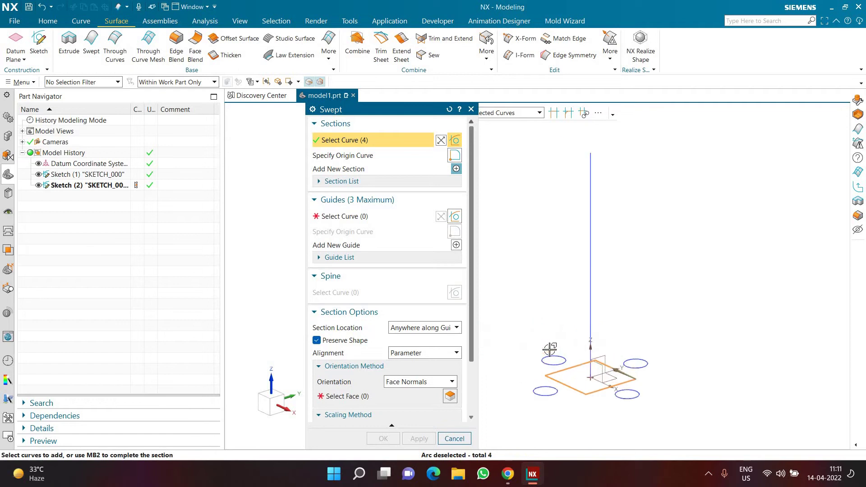
{"action": "left_click", "coordinate": [391, 219]}
Step: Use the vertical line as the single-curve sweep guide with a fixed section orientation
{"action": "left_click", "coordinate": [498, 114]}
{"action": "left_click", "coordinate": [496, 129]}
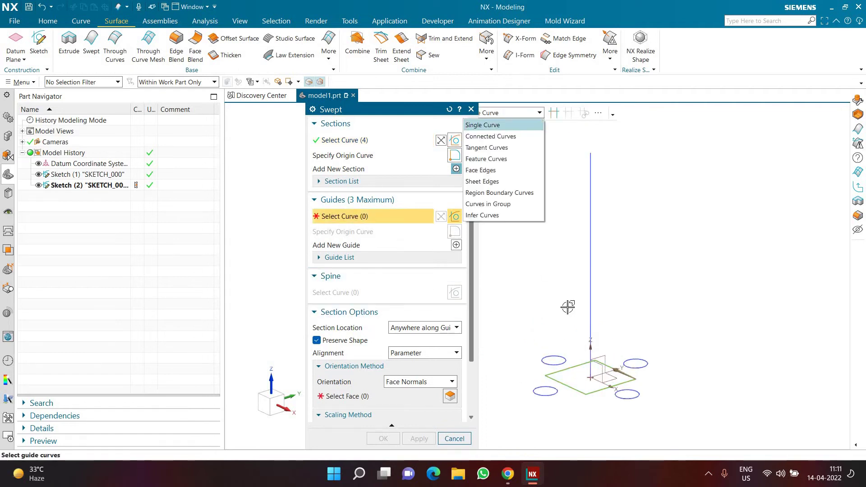
{"action": "left_click", "coordinate": [591, 316]}
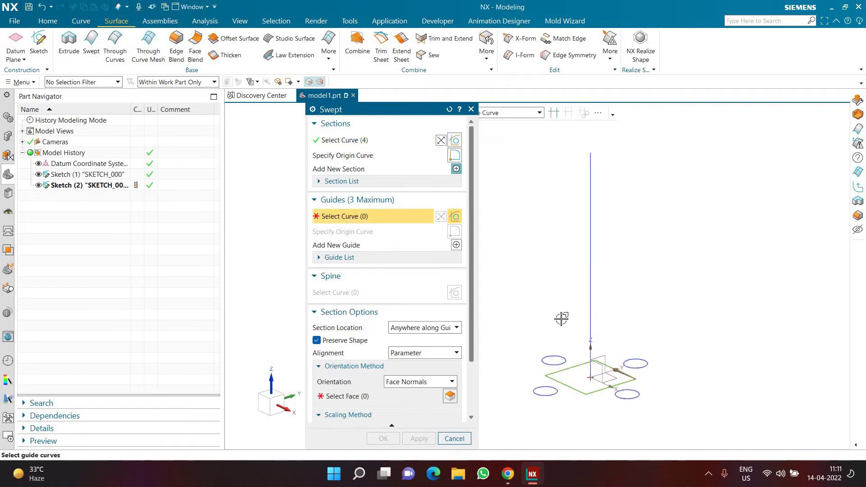
{"action": "left_click", "coordinate": [411, 382]}
{"action": "left_click", "coordinate": [424, 391]}
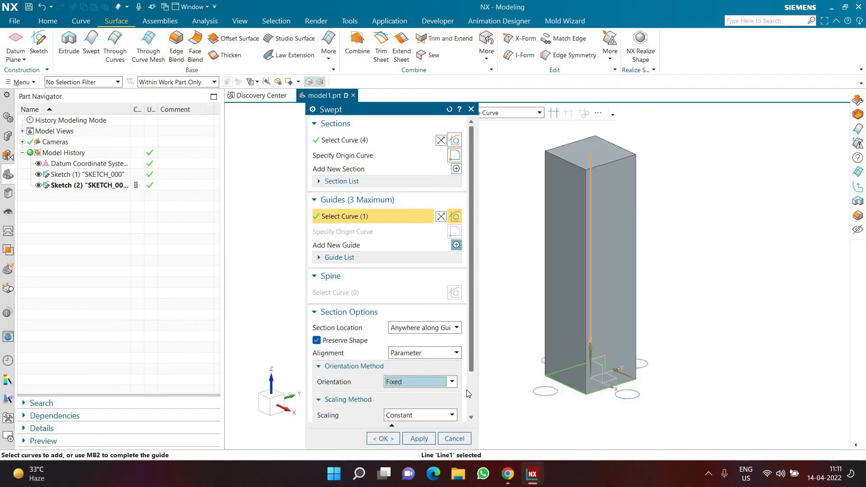
Step: Switch orientation to Angular Law, trying 45, 10, 30 and 50° before settling on 0°
{"action": "scroll", "coordinate": [442, 370], "scroll_direction": "down", "scroll_amount": 1}
{"action": "left_click", "coordinate": [418, 342]}
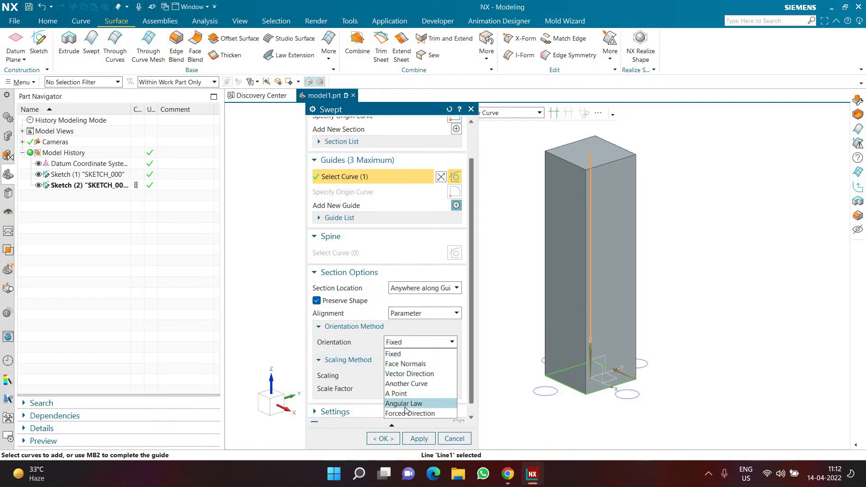
{"action": "left_click", "coordinate": [404, 405]}
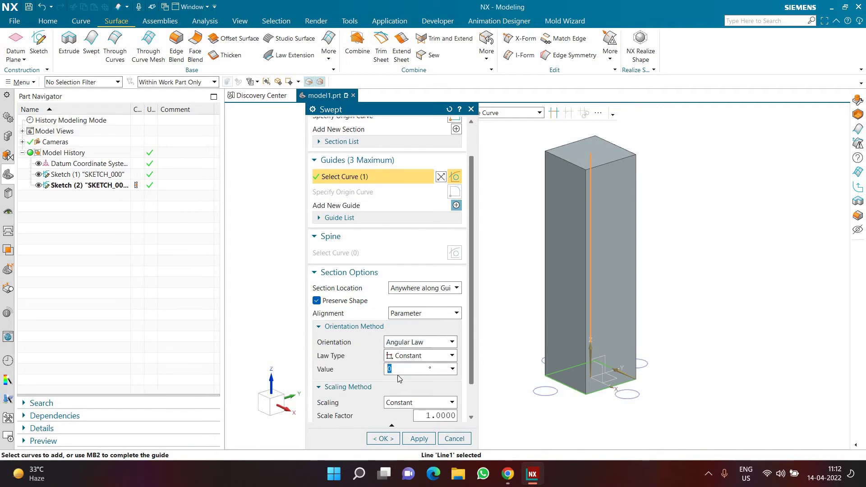
{"action": "type", "text": "45"}
{"action": "key", "text": "Return"}
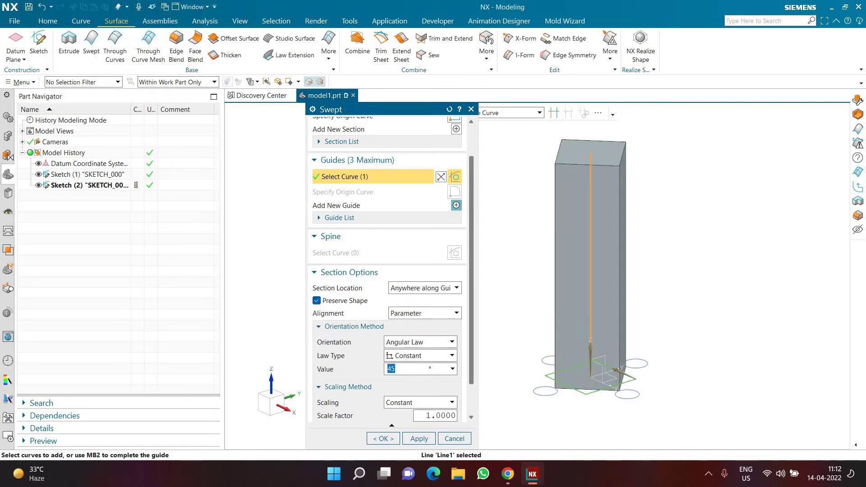
{"action": "type", "text": "10"}
{"action": "key", "text": "Return"}
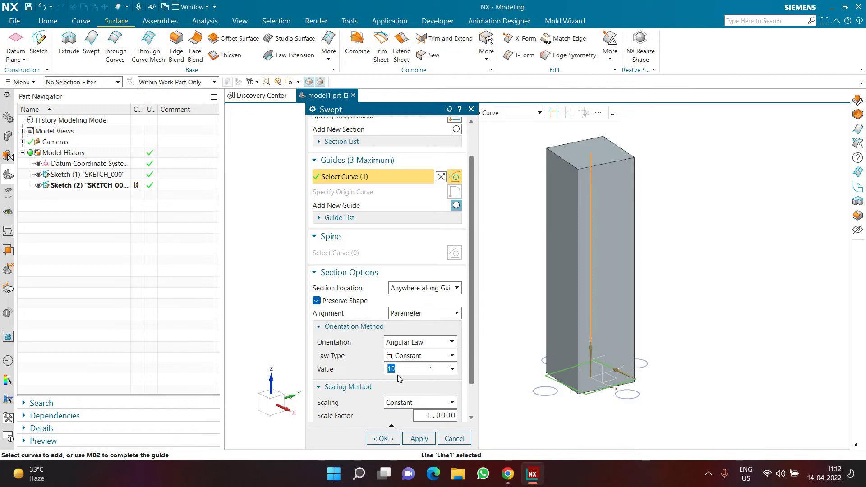
{"action": "type", "text": "30"}
{"action": "key", "text": "Return"}
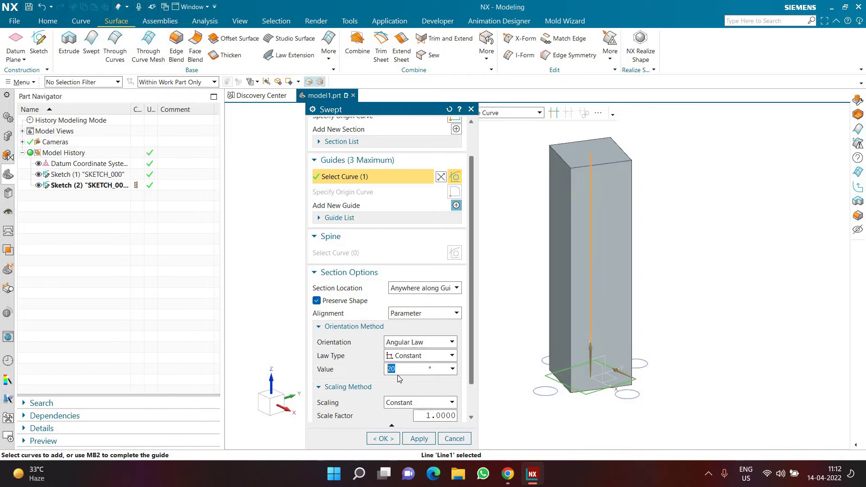
{"action": "type", "text": "50"}
{"action": "key", "text": "Return"}
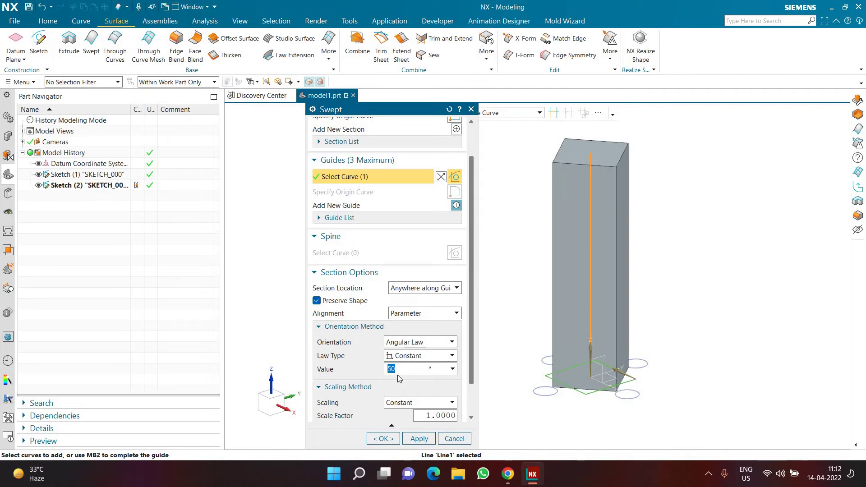
{"action": "type", "text": "0"}
{"action": "key", "text": "Return"}
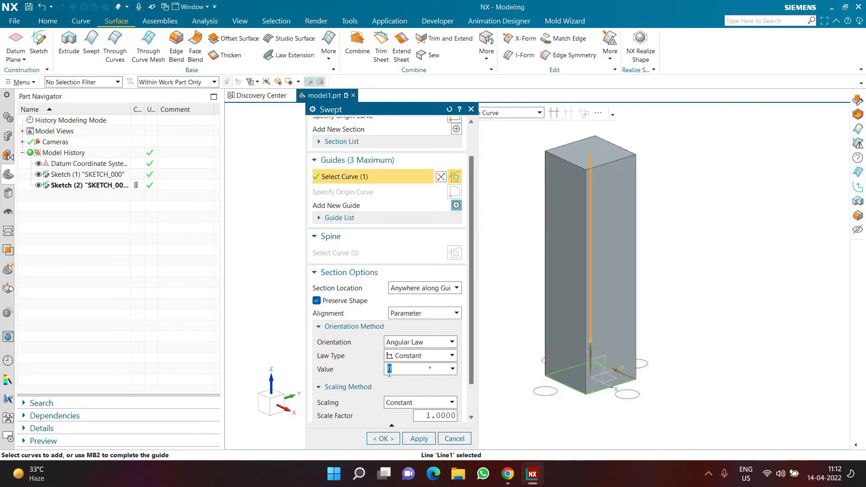
Step: Give the twist a Linear angle law from 0°, ending first at 45° then at 180°
{"action": "left_click", "coordinate": [407, 357]}
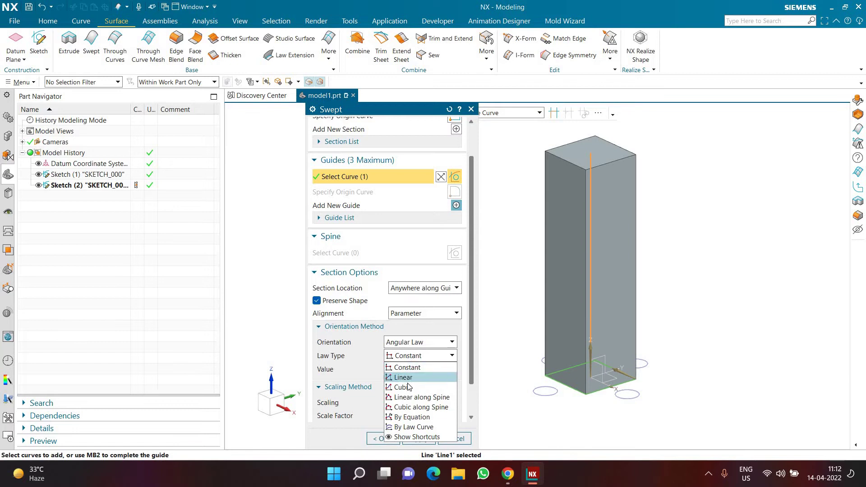
{"action": "left_click", "coordinate": [406, 377]}
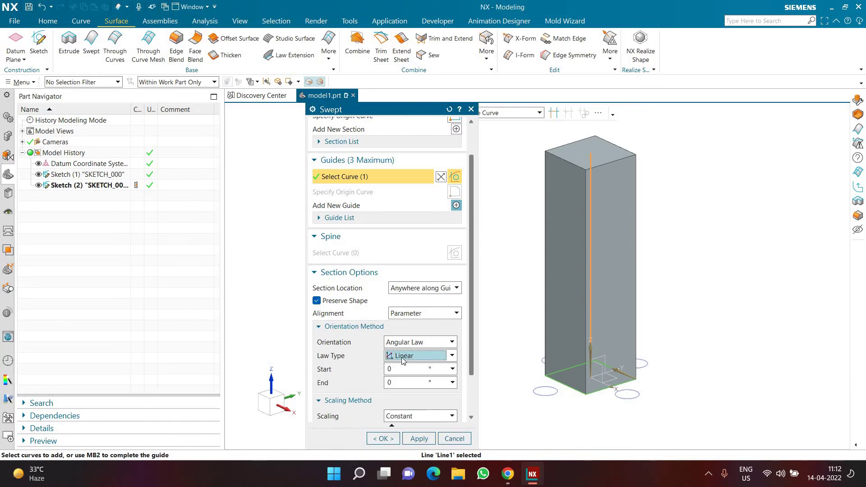
{"action": "left_click", "coordinate": [400, 373]}
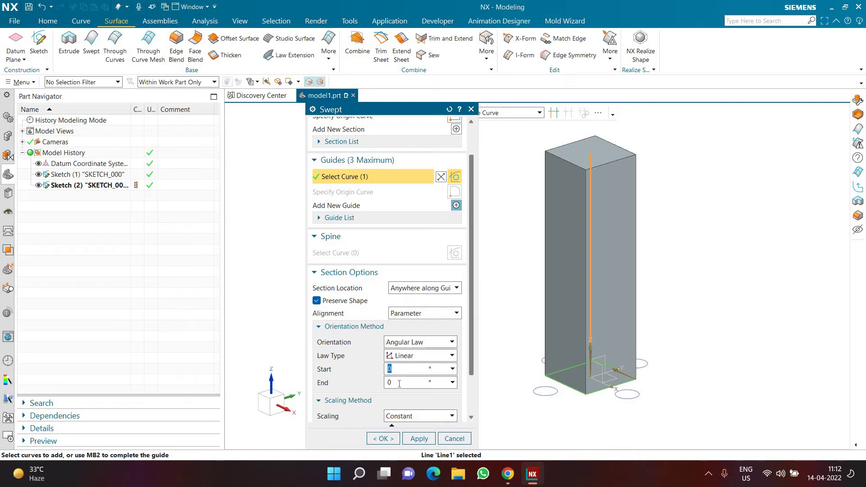
{"action": "left_click", "coordinate": [399, 382]}
{"action": "type", "text": "45"}
{"action": "key", "text": "Return"}
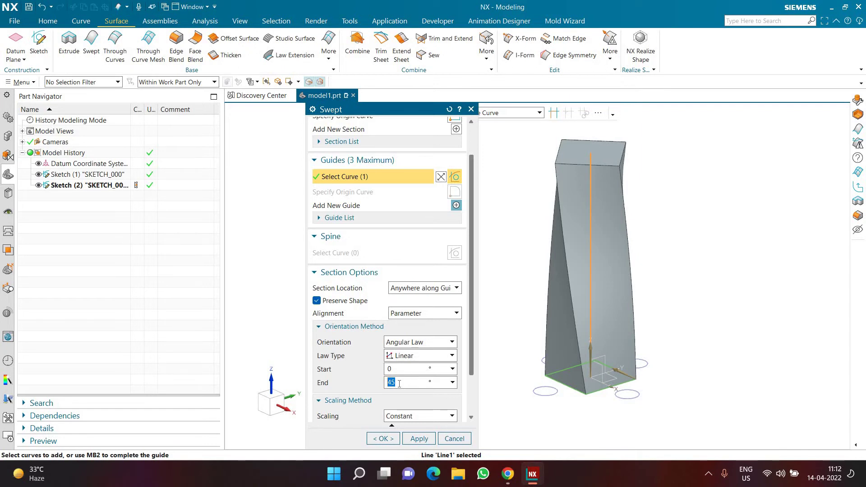
{"action": "type", "text": "180"}
{"action": "key", "text": "Return"}
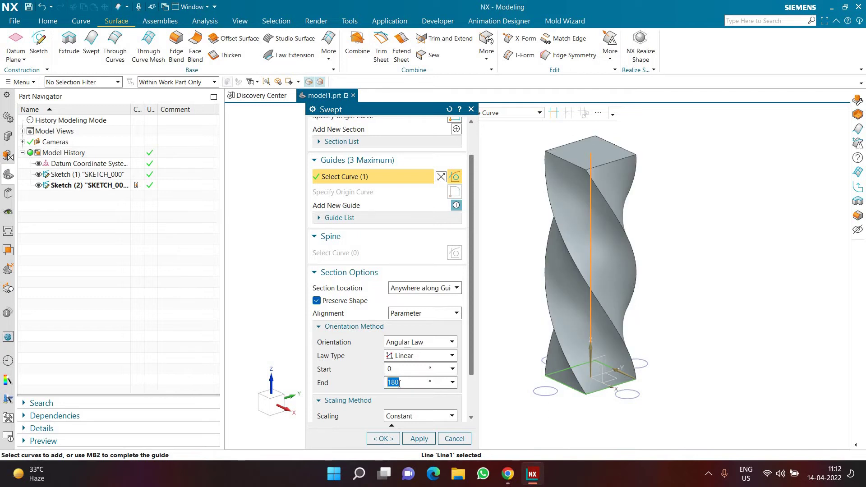
Step: Switch to a Cubic law with a 45° end angle, briefly comparing it against Linear
{"action": "left_click", "coordinate": [410, 357]}
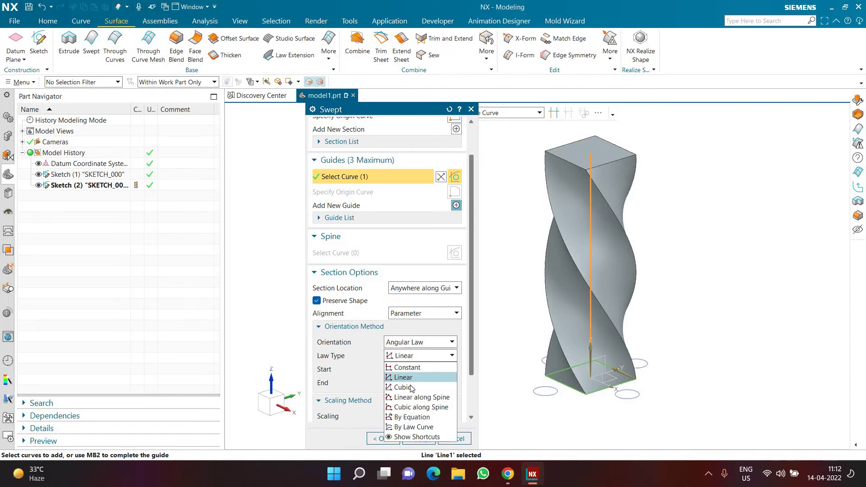
{"action": "left_click", "coordinate": [410, 384]}
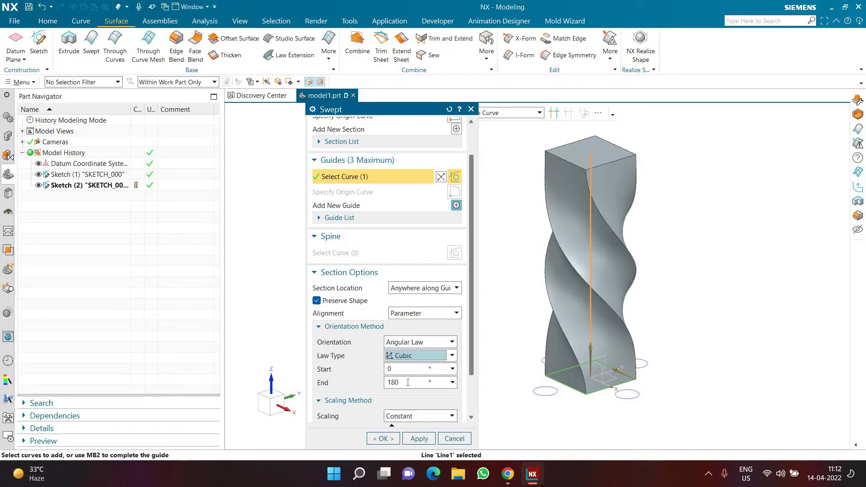
{"action": "double_click", "coordinate": [407, 382]}
{"action": "type", "text": "45"}
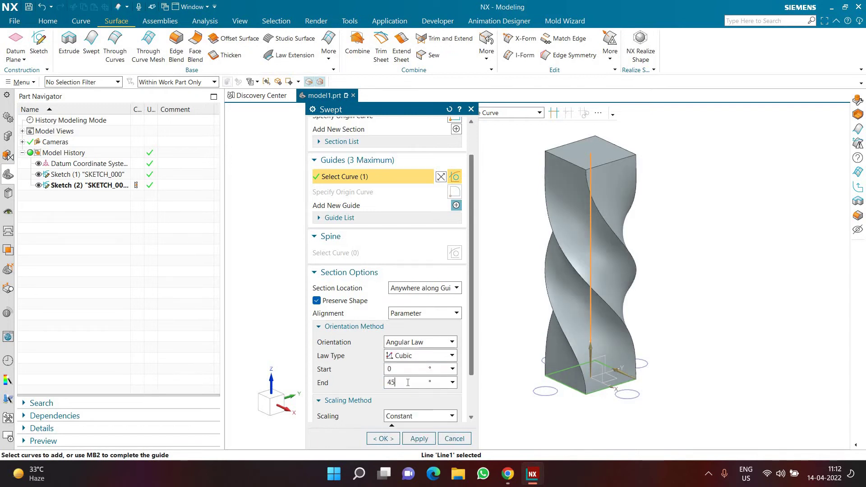
{"action": "key", "text": "Return"}
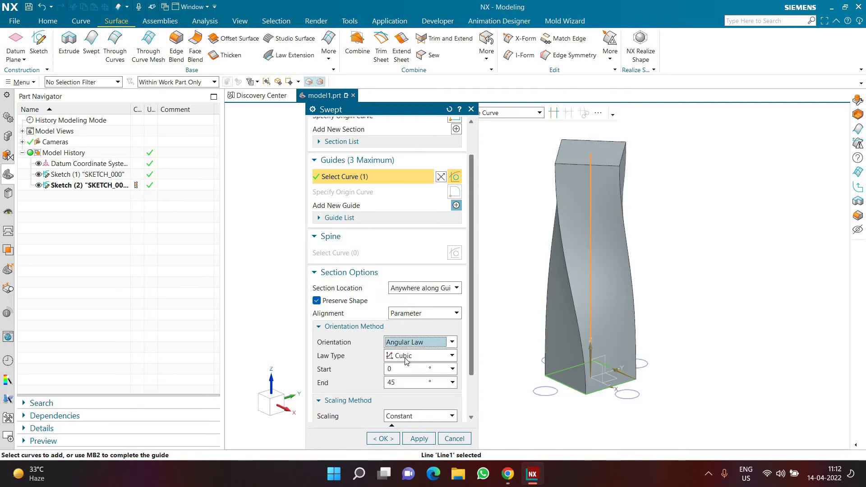
{"action": "left_click", "coordinate": [419, 356]}
{"action": "left_click", "coordinate": [406, 375]}
{"action": "left_click", "coordinate": [407, 359]}
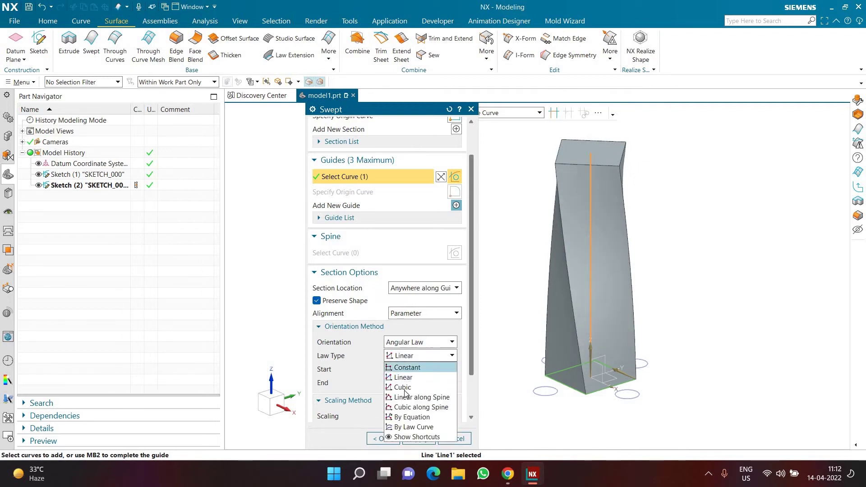
{"action": "left_click", "coordinate": [406, 389]}
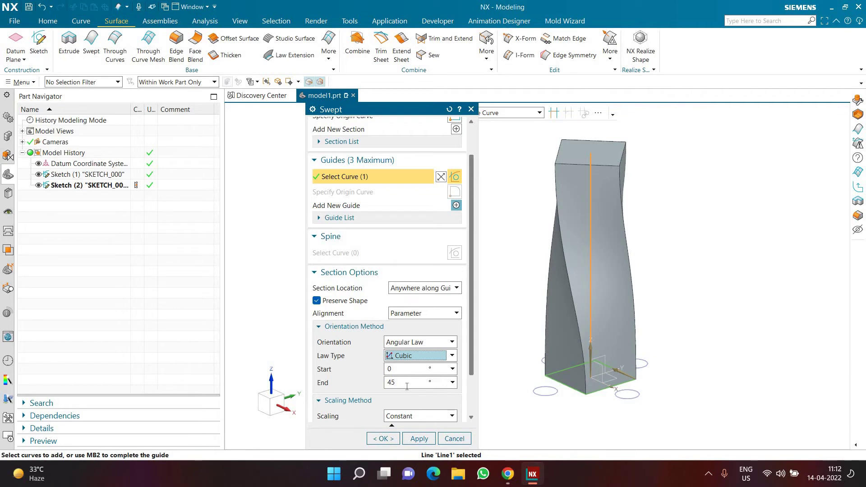
Step: Keep the Cubic law and create the twisted square column as Swept (3)
{"action": "left_click", "coordinate": [414, 357]}
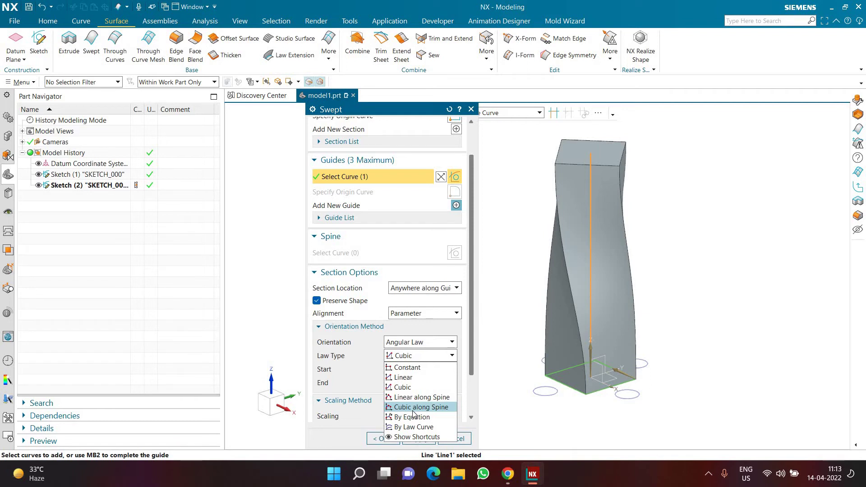
{"action": "left_click", "coordinate": [413, 385]}
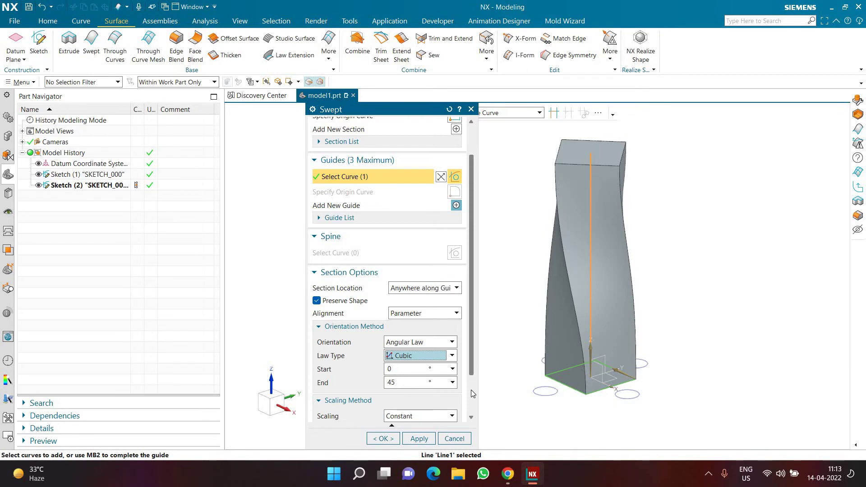
{"action": "scroll", "coordinate": [471, 390], "scroll_direction": "down", "scroll_amount": 2}
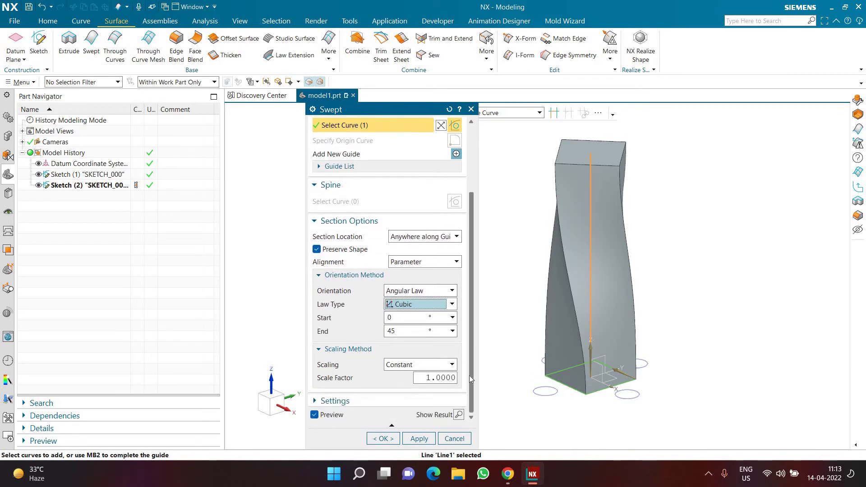
{"action": "scroll", "coordinate": [469, 375], "scroll_direction": "up", "scroll_amount": 1}
{"action": "left_click", "coordinate": [383, 438]}
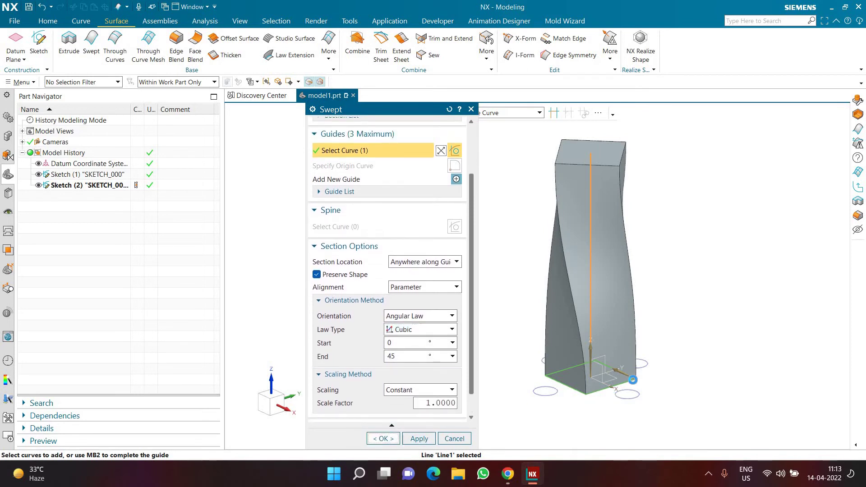
{"action": "left_click", "coordinate": [91, 44]}
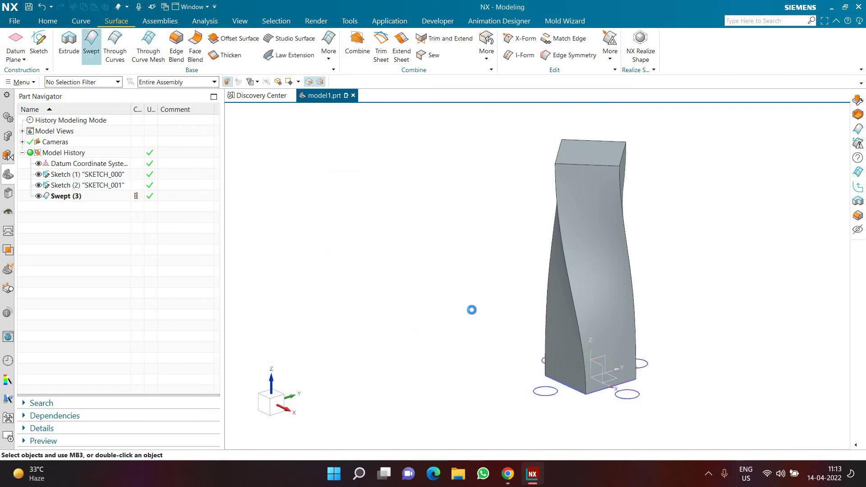
Step: Trial a sweep of the bottom-right circle along the vertical line with a 360° end twist
{"action": "left_click", "coordinate": [615, 397]}
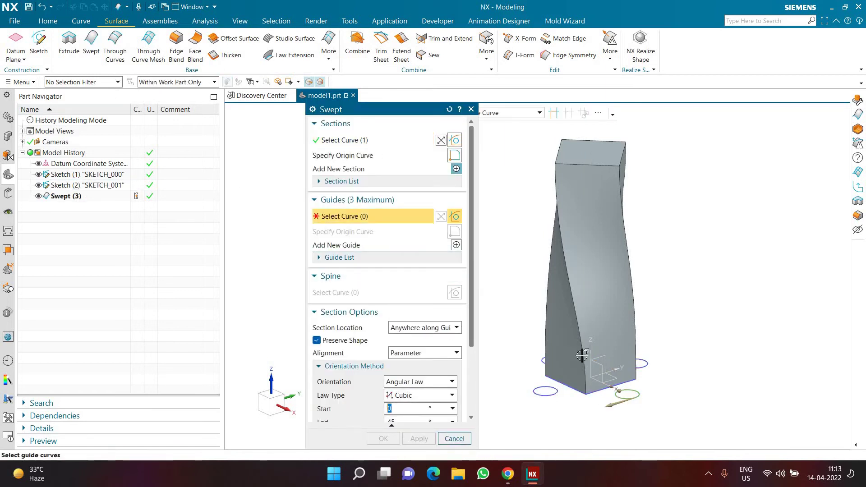
{"action": "left_click", "coordinate": [591, 329]}
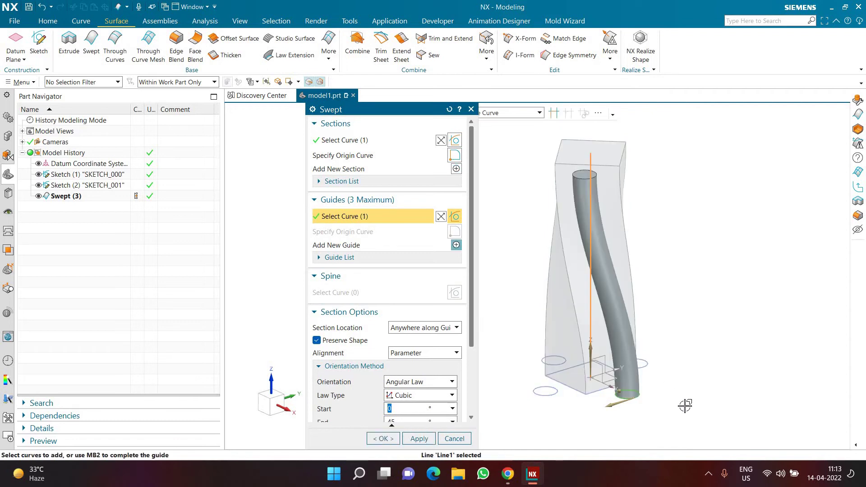
{"action": "scroll", "coordinate": [420, 408], "scroll_direction": "down", "scroll_amount": 3}
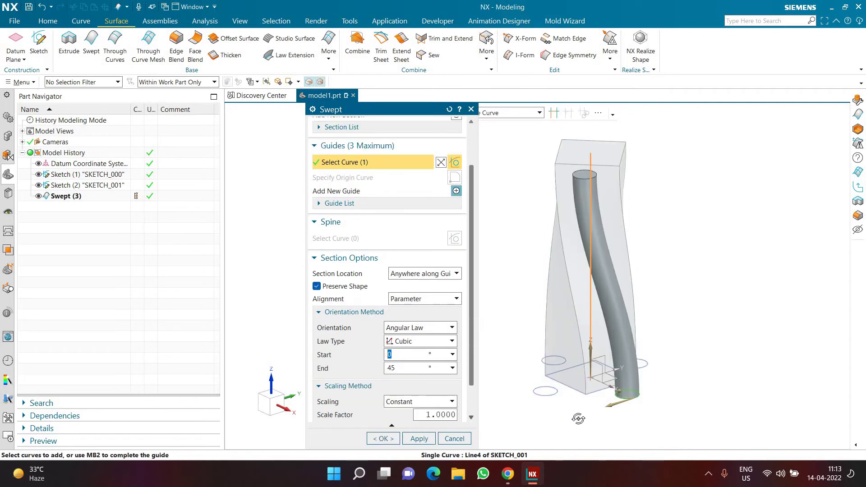
{"action": "middle_click_drag", "start_coordinate": [577, 401], "coordinate": [564, 426]}
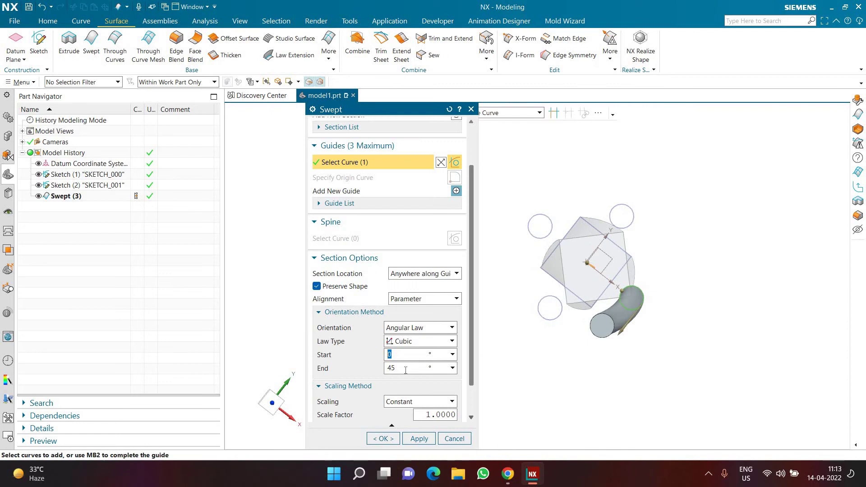
{"action": "type", "text": "360"}
{"action": "key", "text": "Return"}
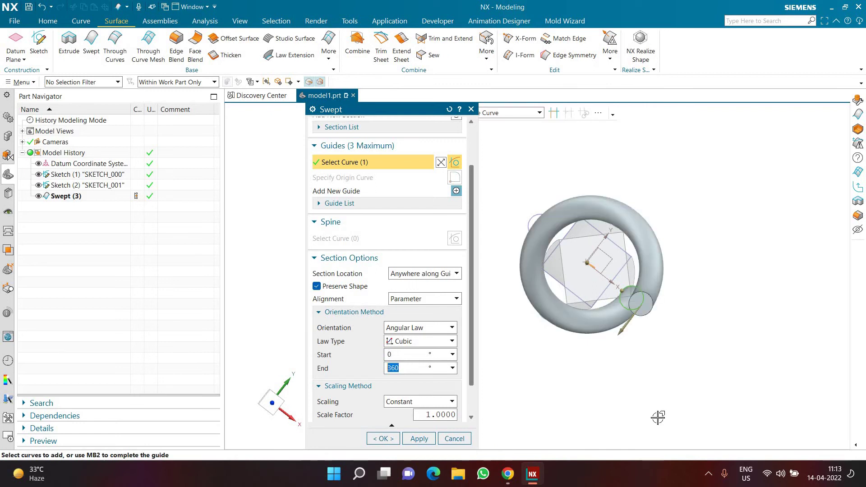
Step: Inspect the coiled preview, then cancel the sweep and close model1.prt
{"action": "middle_click_drag", "start_coordinate": [674, 379], "coordinate": [586, 347]}
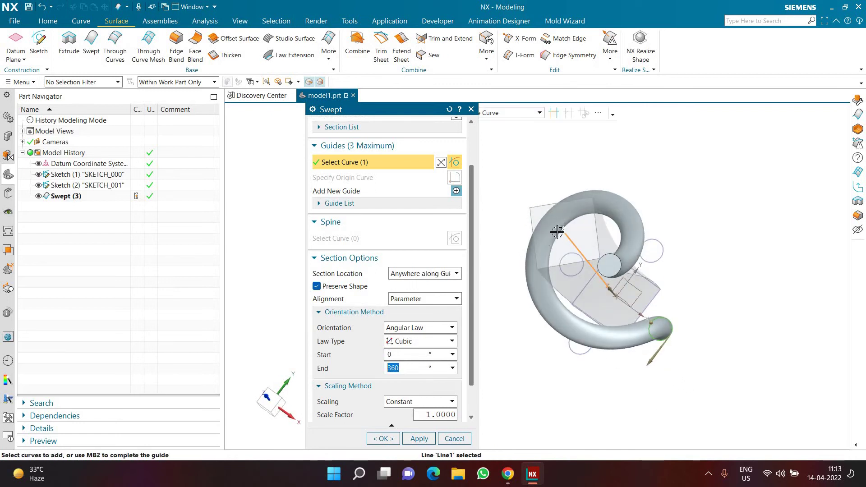
{"action": "middle_click_drag", "start_coordinate": [733, 310], "coordinate": [734, 337]}
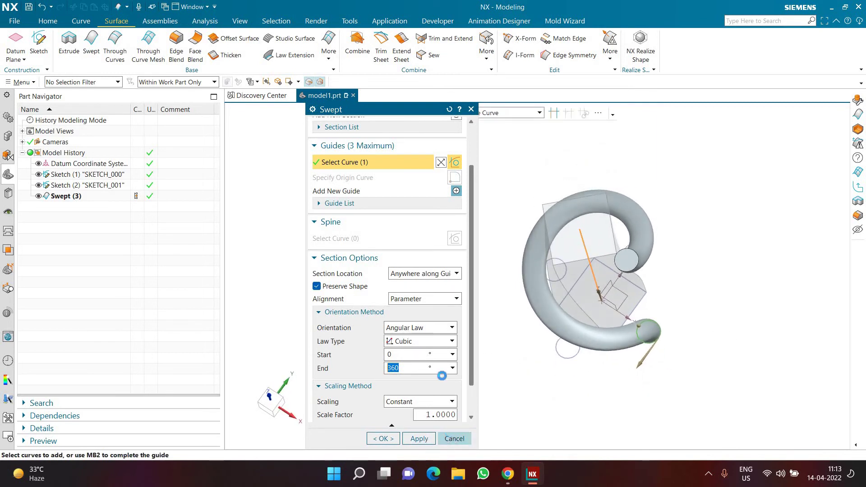
{"action": "left_click", "coordinate": [453, 439]}
{"action": "left_click", "coordinate": [353, 96]}
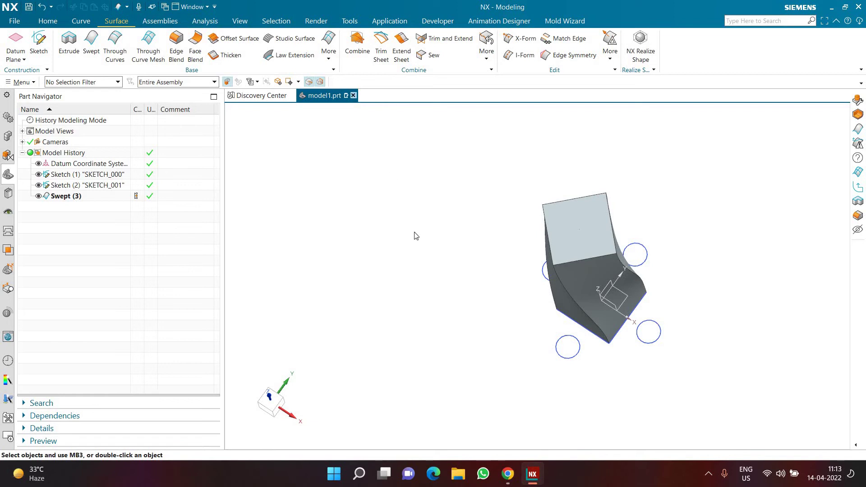
Step: Close model1.prt without saving and create a new part from the Model template
{"action": "left_click", "coordinate": [419, 259]}
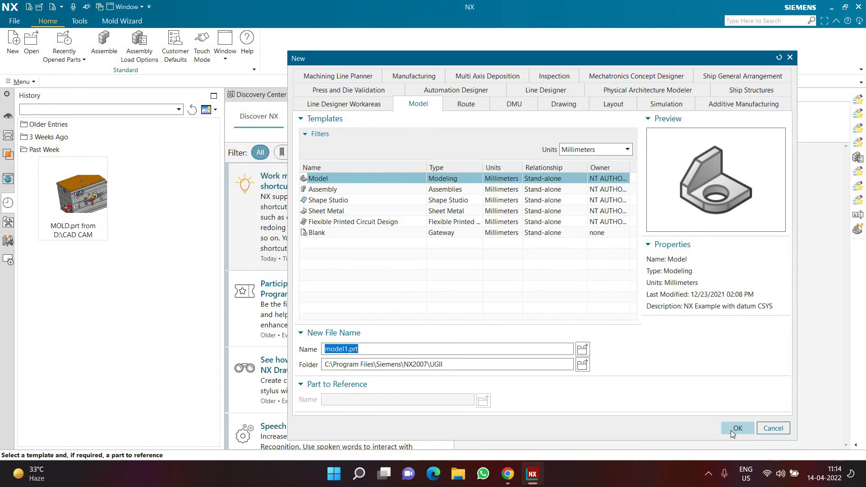
{"action": "left_click", "coordinate": [731, 430]}
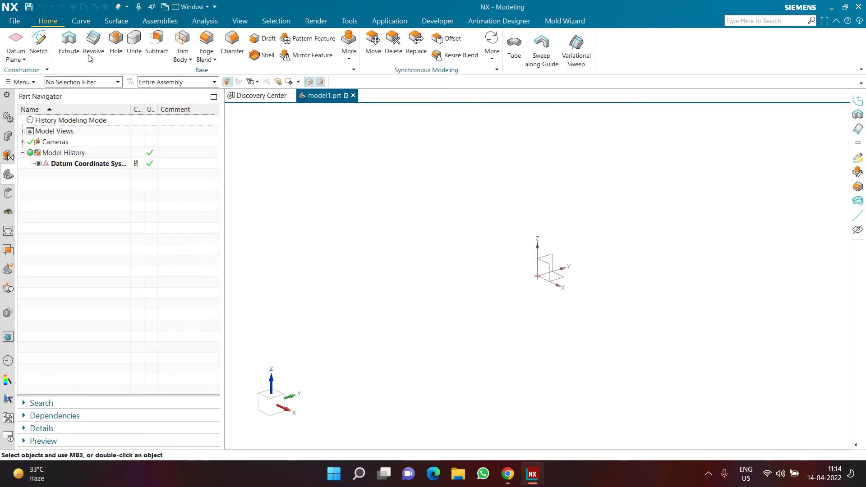
{"action": "left_click", "coordinate": [81, 22]}
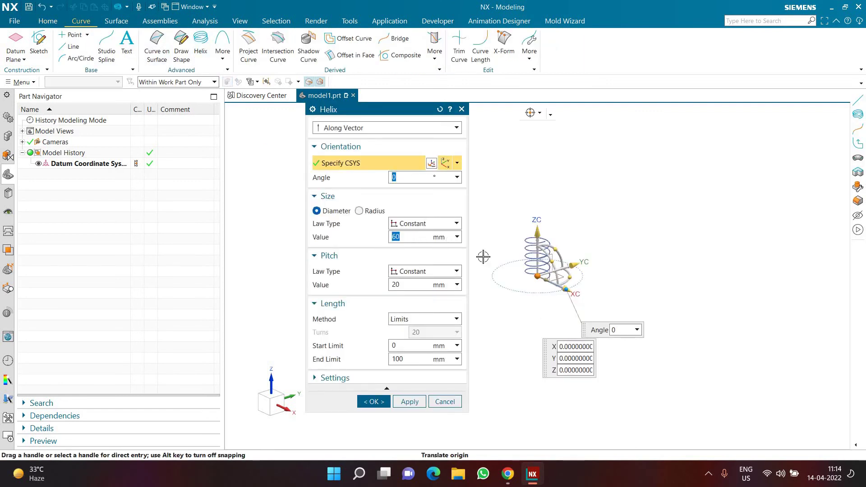
Step: Set the helix pitch to 100 mm and its end limit to 50 mm
{"action": "scroll", "coordinate": [543, 260], "scroll_direction": "up", "scroll_amount": 7}
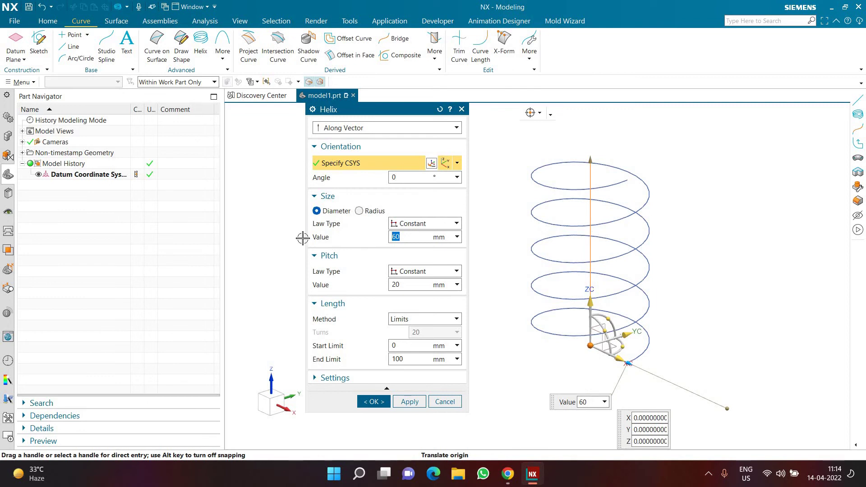
{"action": "left_click", "coordinate": [392, 286]}
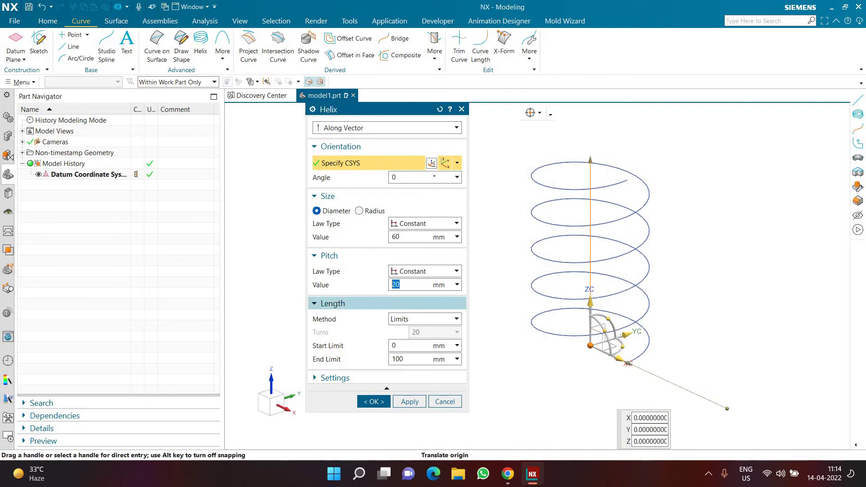
{"action": "type", "text": "100"}
{"action": "key", "text": "Return"}
{"action": "left_click", "coordinate": [406, 359]}
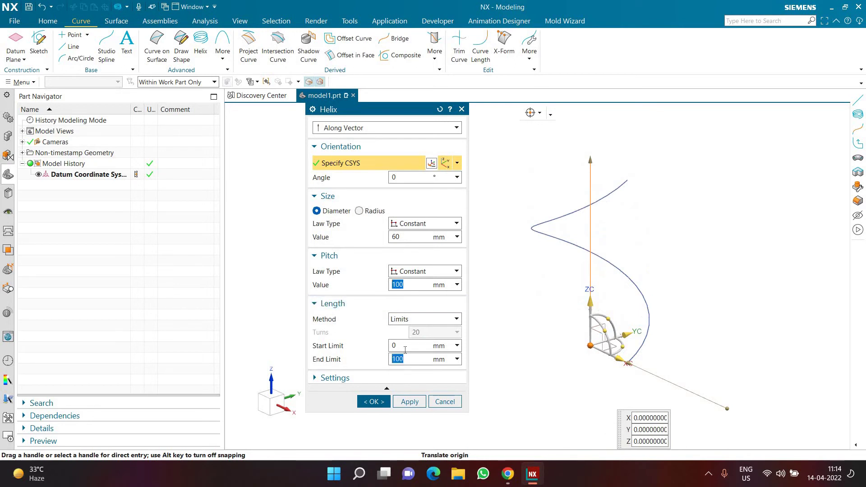
{"action": "type", "text": "50"}
{"action": "key", "text": "Return"}
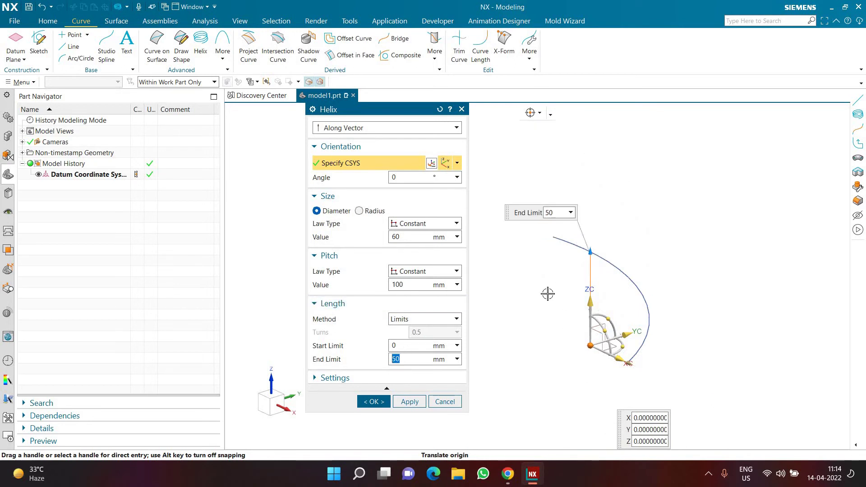
{"action": "mouse_move", "coordinate": [547, 294]}
{"action": "middle_mouse_down"}
{"action": "mouse_move", "coordinate": [570, 280]}
{"action": "mouse_move", "coordinate": [554, 289]}
{"action": "mouse_move", "coordinate": [563, 293]}
{"action": "middle_mouse_up"}
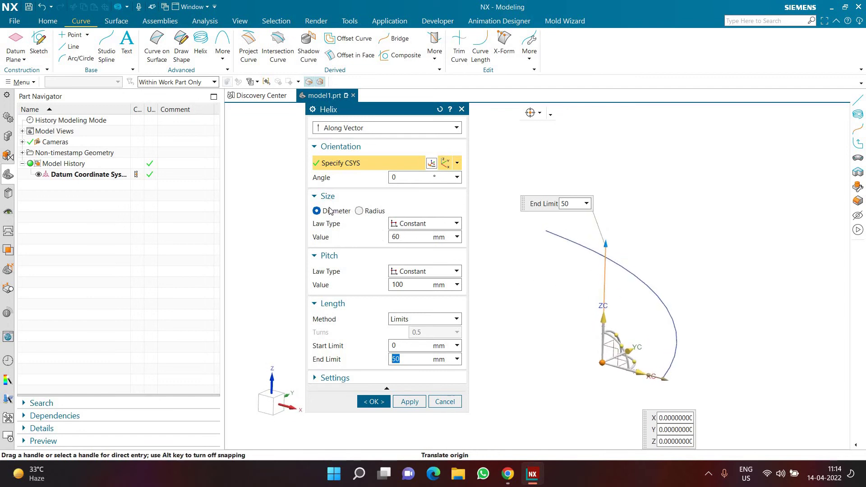
Step: Make the helix diameter taper linearly from 60 to 0 and create Helix (1)
{"action": "left_click", "coordinate": [413, 226]}
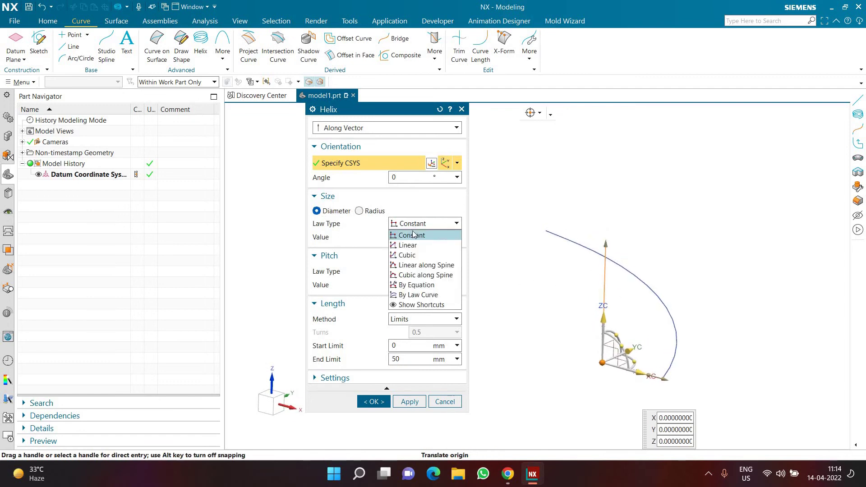
{"action": "left_click", "coordinate": [414, 246]}
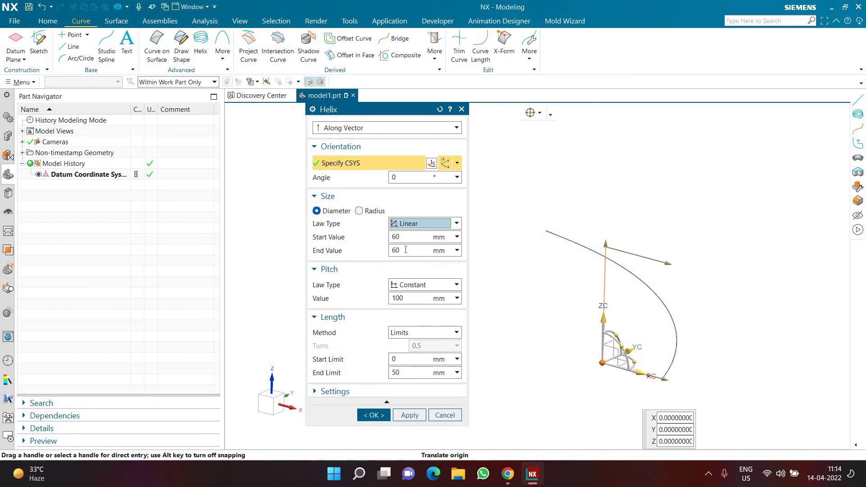
{"action": "left_click", "coordinate": [405, 250]}
{"action": "type", "text": "0"}
{"action": "key", "text": "Return"}
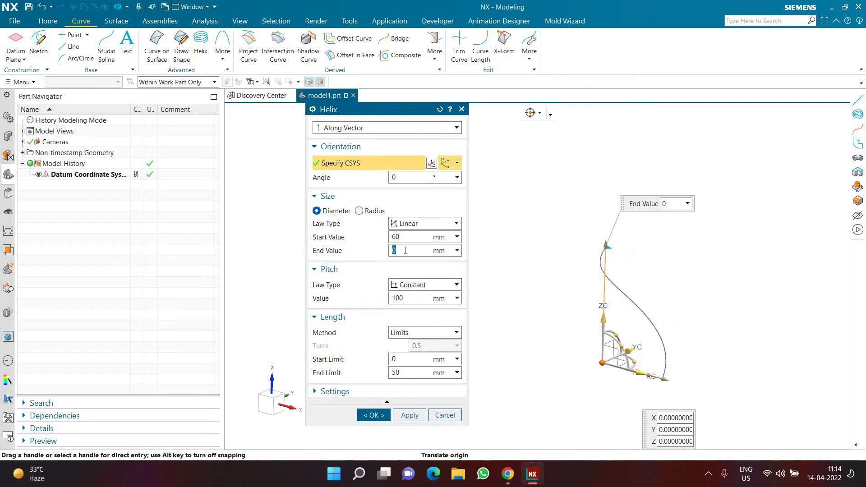
{"action": "middle_click_drag", "start_coordinate": [550, 312], "coordinate": [663, 404]}
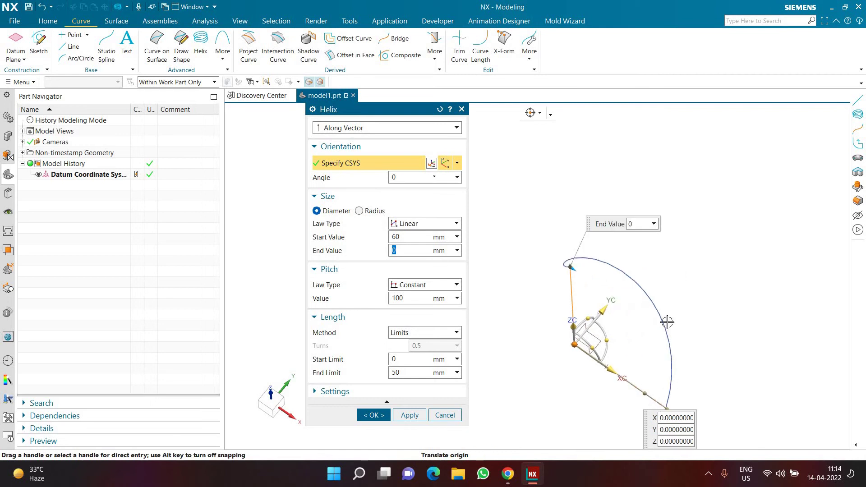
{"action": "left_click", "coordinate": [374, 414]}
{"action": "middle_click_drag", "start_coordinate": [473, 276], "coordinate": [591, 328]}
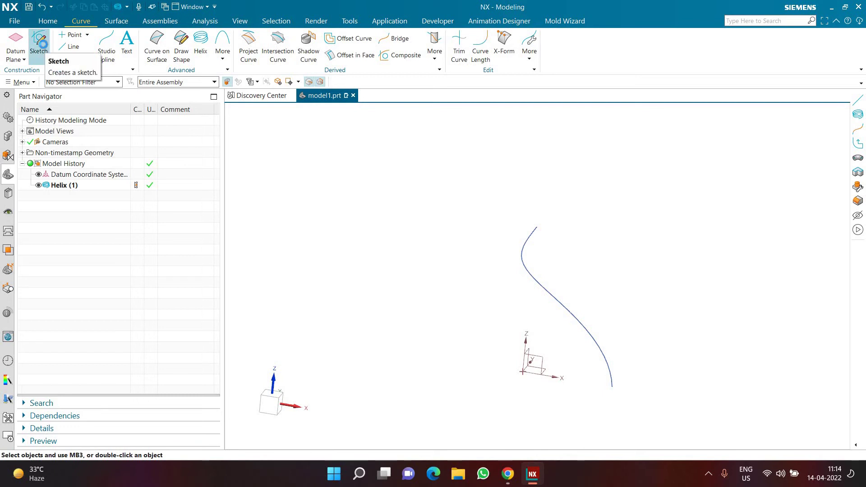
Step: Start an On Path sketch on the helix at 0% arc length
{"action": "left_click", "coordinate": [44, 45]}
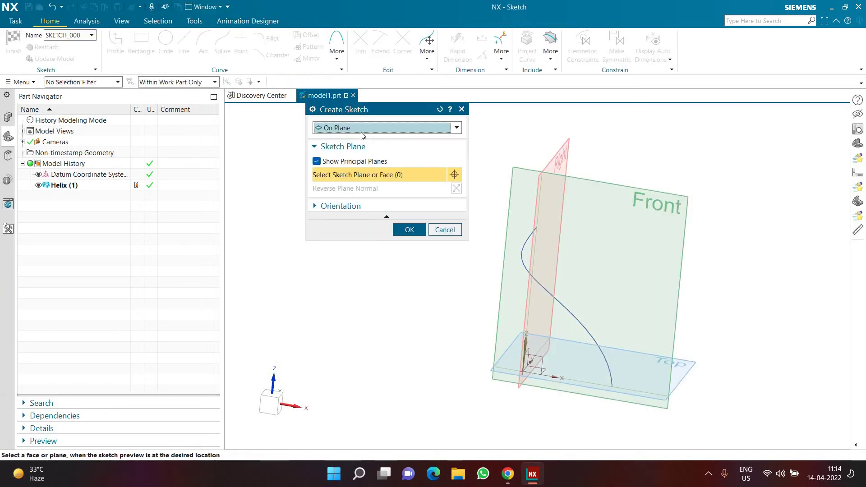
{"action": "left_click", "coordinate": [361, 130]}
{"action": "key", "text": "Down"}
{"action": "key", "text": "Return"}
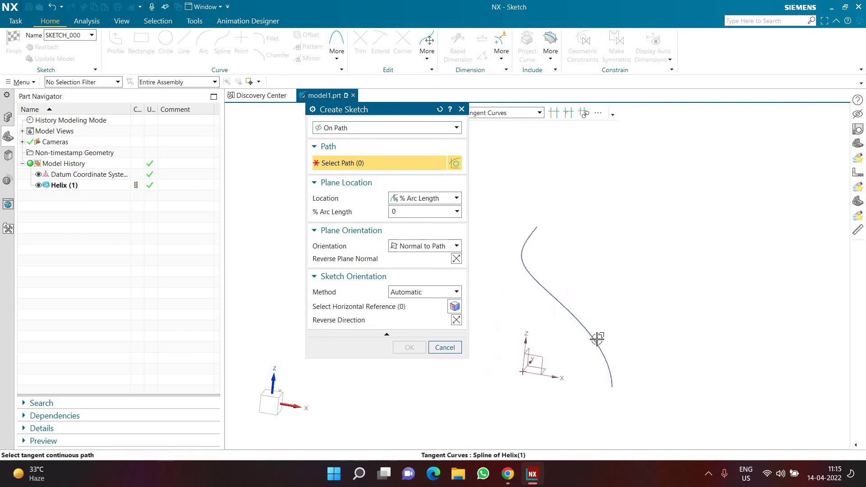
{"action": "left_click", "coordinate": [586, 330]}
{"action": "left_click_drag", "start_coordinate": [599, 349], "coordinate": [608, 404]}
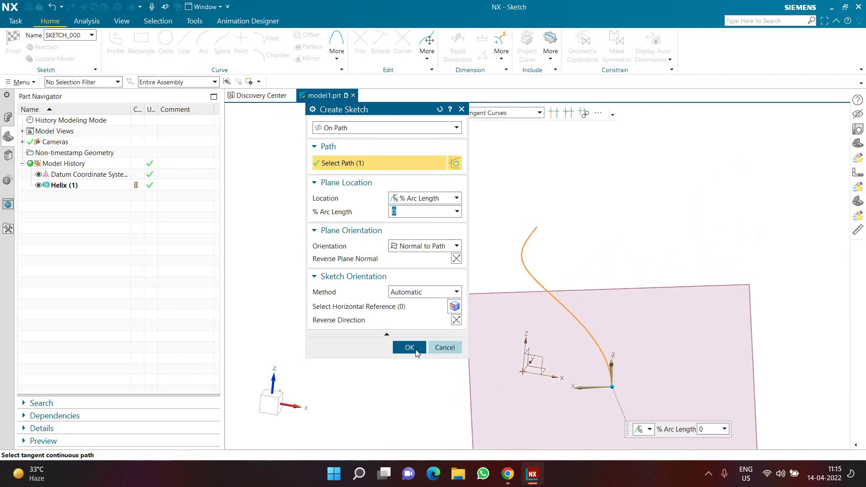
{"action": "left_click", "coordinate": [413, 351]}
Step: Draw a 10 mm circle centred on the sketch origin and finish the sketch
{"action": "scroll", "coordinate": [490, 274], "scroll_direction": "up", "scroll_amount": 3}
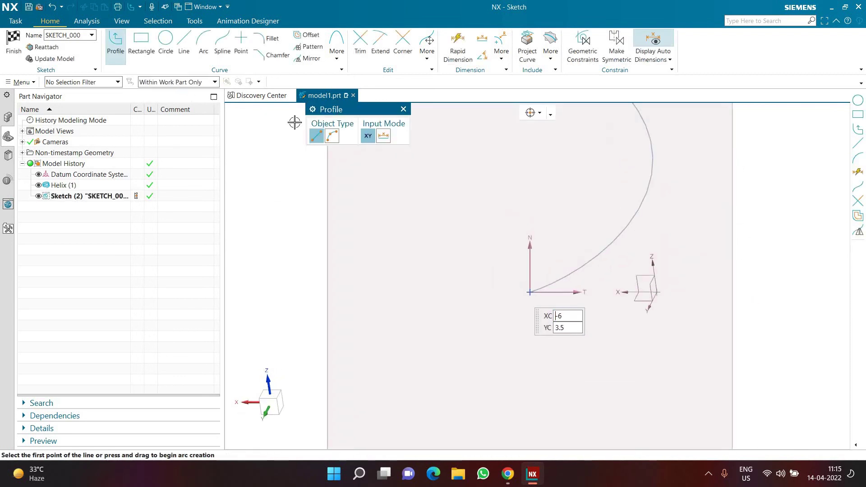
{"action": "left_click", "coordinate": [170, 55]}
{"action": "left_click", "coordinate": [530, 292]}
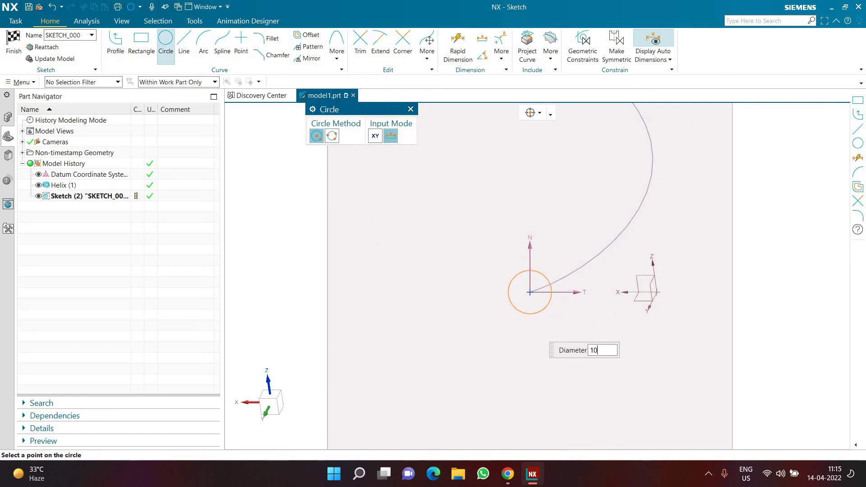
{"action": "left_click", "coordinate": [529, 292]}
{"action": "key", "text": "Escape"}
{"action": "key", "text": "ctrl+q"}
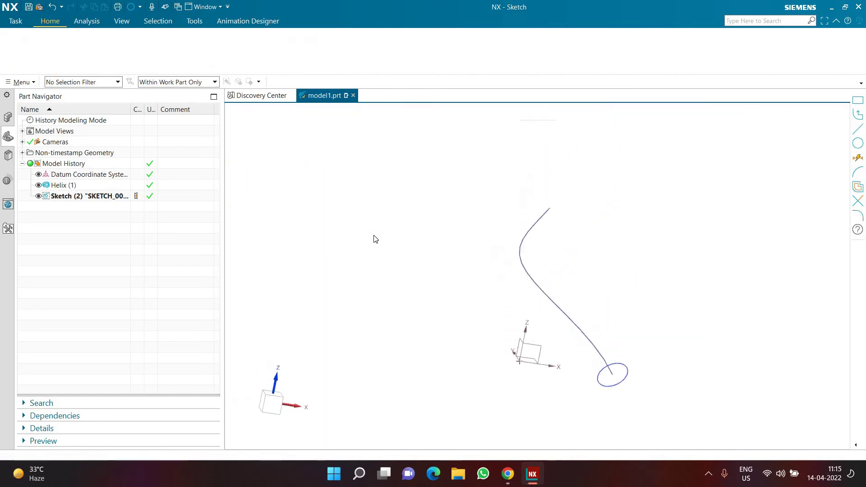
{"action": "middle_click_drag", "start_coordinate": [412, 276], "coordinate": [396, 289]}
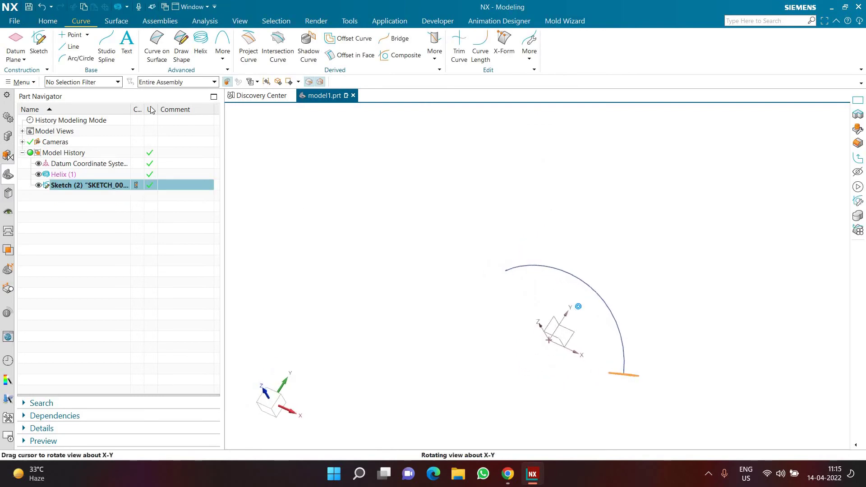
Step: Sketch a 1 mm circle on a plane placed 90% along the helix
{"action": "left_click", "coordinate": [39, 47]}
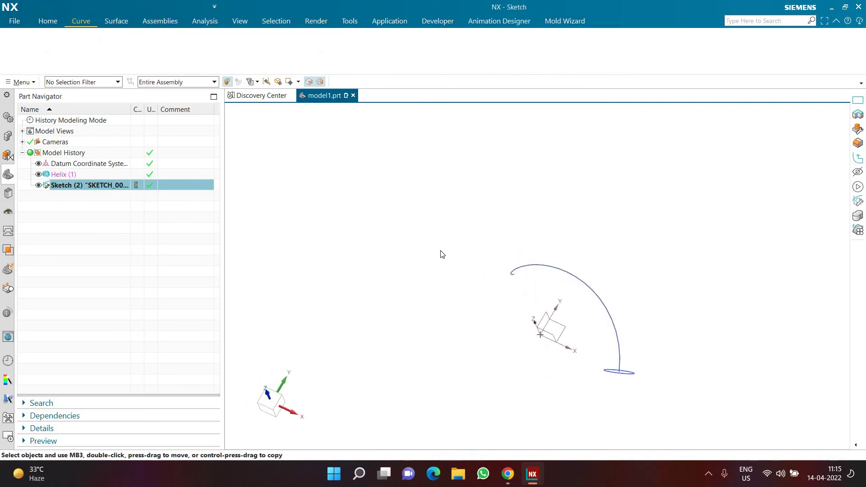
{"action": "left_click", "coordinate": [618, 345]}
{"action": "left_click_drag", "start_coordinate": [618, 346], "coordinate": [520, 237]}
{"action": "middle_click", "coordinate": [519, 236]}
{"action": "scroll", "coordinate": [532, 270], "scroll_direction": "up", "scroll_amount": 7}
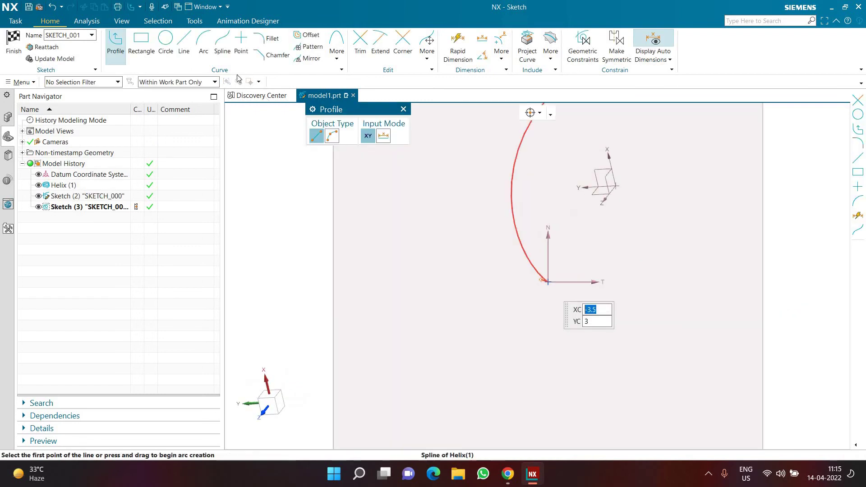
{"action": "left_click", "coordinate": [166, 52]}
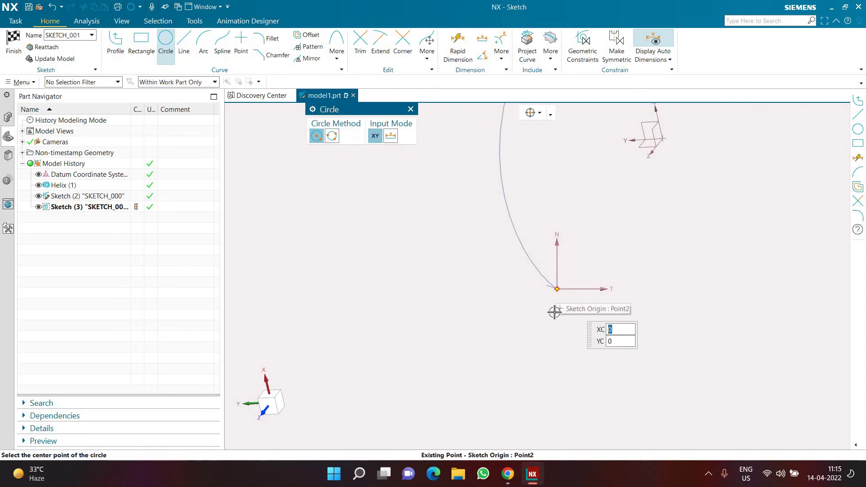
{"action": "left_click", "coordinate": [556, 295]}
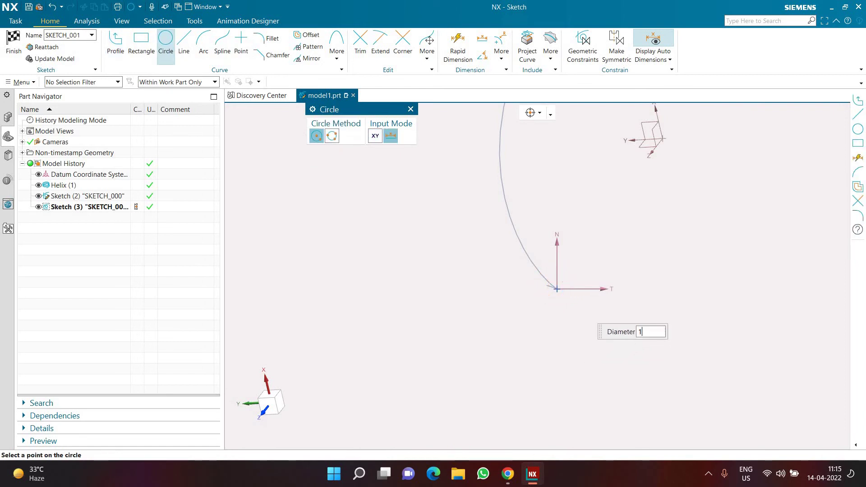
{"action": "key", "text": "Return"}
{"action": "left_click", "coordinate": [15, 48]}
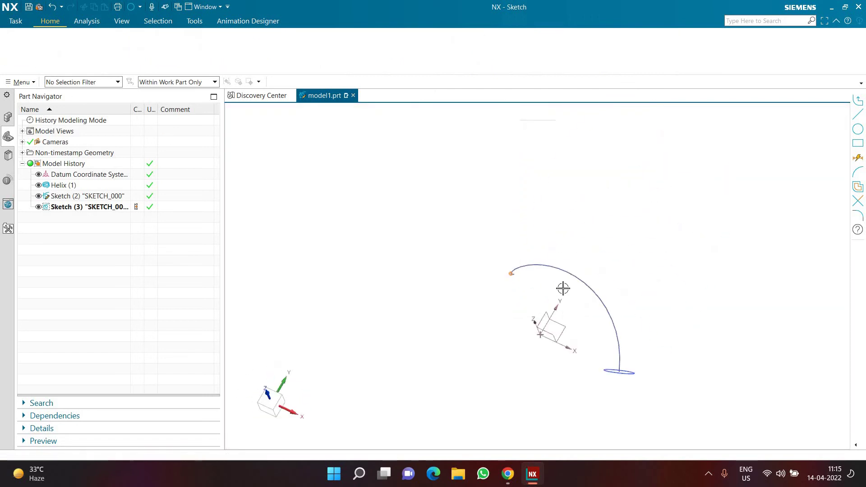
Step: Reattach that sketch plane to the helix end at 100% arc length
{"action": "mouse_move", "coordinate": [585, 297]}
{"action": "middle_mouse_down"}
{"action": "mouse_move", "coordinate": [536, 290]}
{"action": "mouse_move", "coordinate": [487, 232]}
{"action": "mouse_move", "coordinate": [548, 281]}
{"action": "middle_mouse_up"}
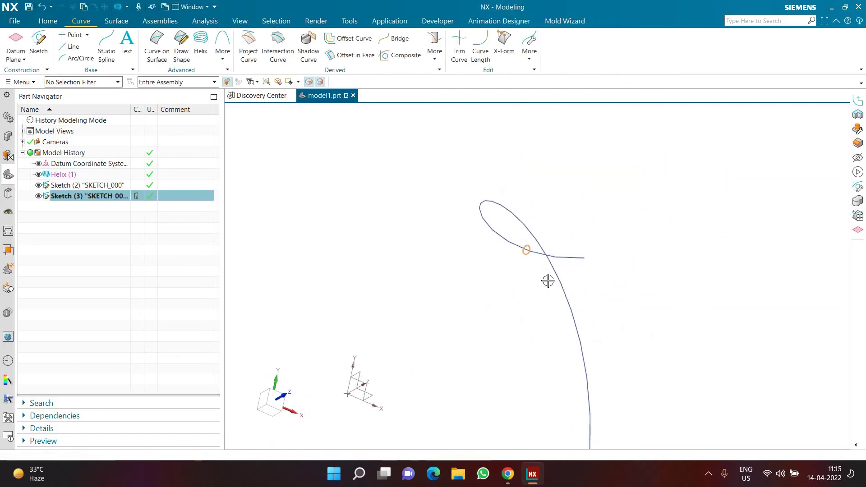
{"action": "scroll", "coordinate": [547, 280], "scroll_direction": "down", "scroll_amount": 1}
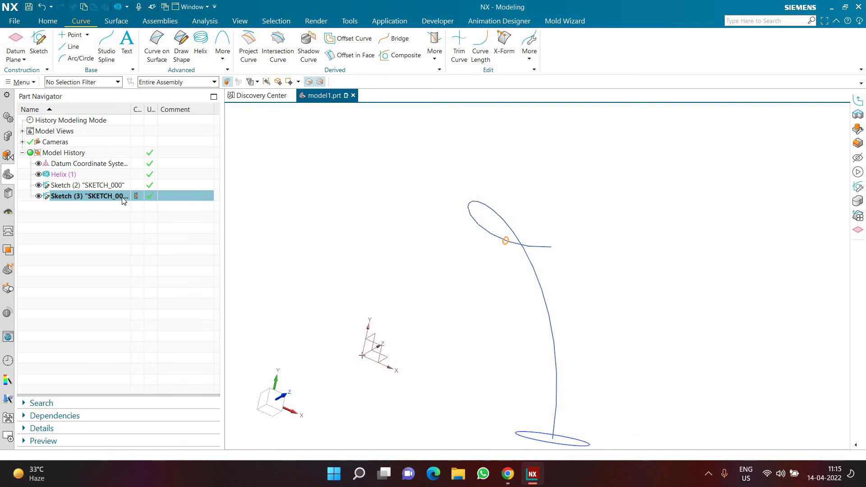
{"action": "scroll", "coordinate": [361, 253], "scroll_direction": "down", "scroll_amount": 4}
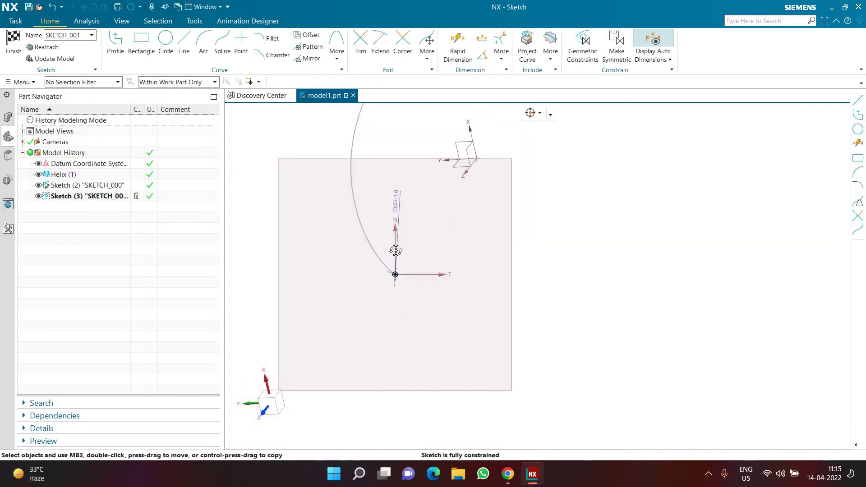
{"action": "middle_click_drag", "start_coordinate": [395, 249], "coordinate": [415, 205]}
{"action": "middle_click_drag", "start_coordinate": [30, 78], "coordinate": [32, 72]}
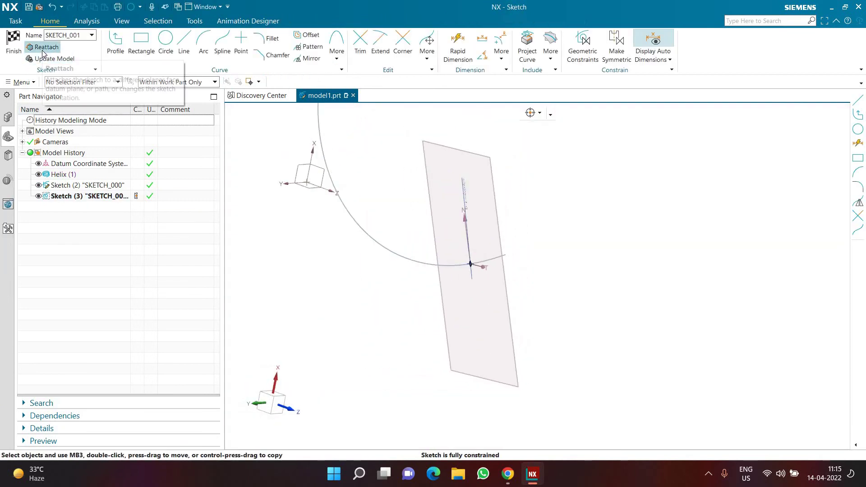
{"action": "left_click", "coordinate": [43, 47]}
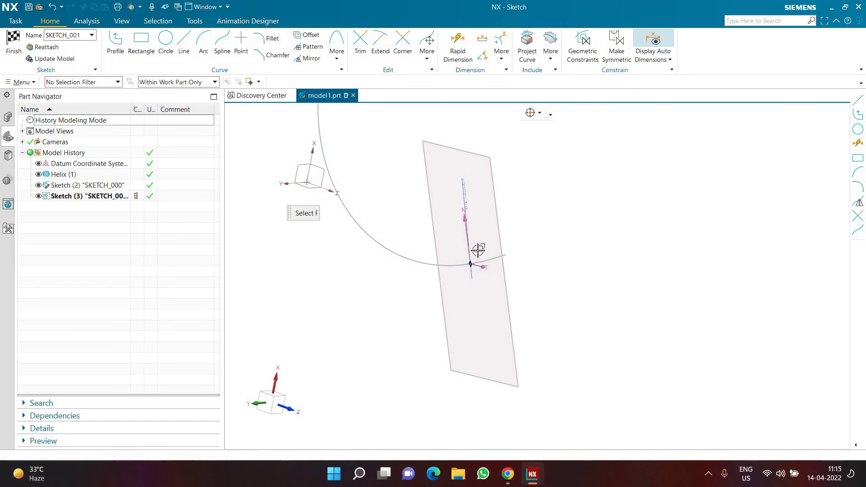
{"action": "scroll", "coordinate": [539, 298], "scroll_direction": "up", "scroll_amount": 3}
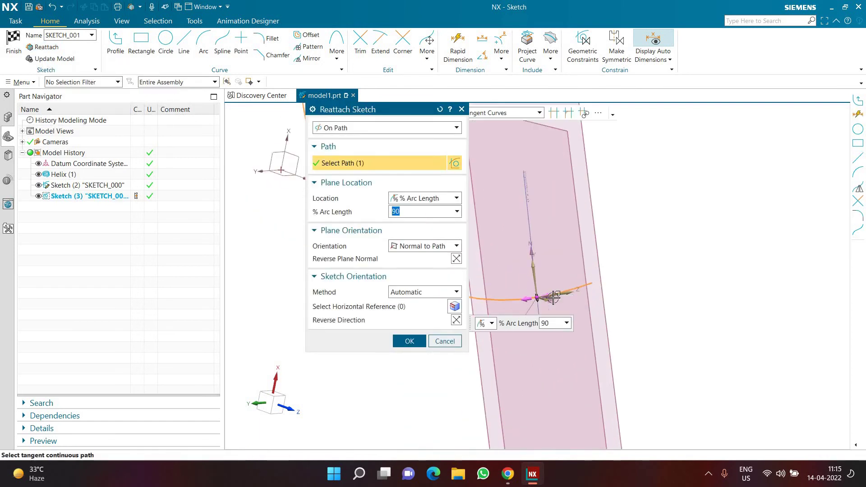
{"action": "left_click_drag", "start_coordinate": [553, 298], "coordinate": [592, 283]}
{"action": "left_click", "coordinate": [410, 341]}
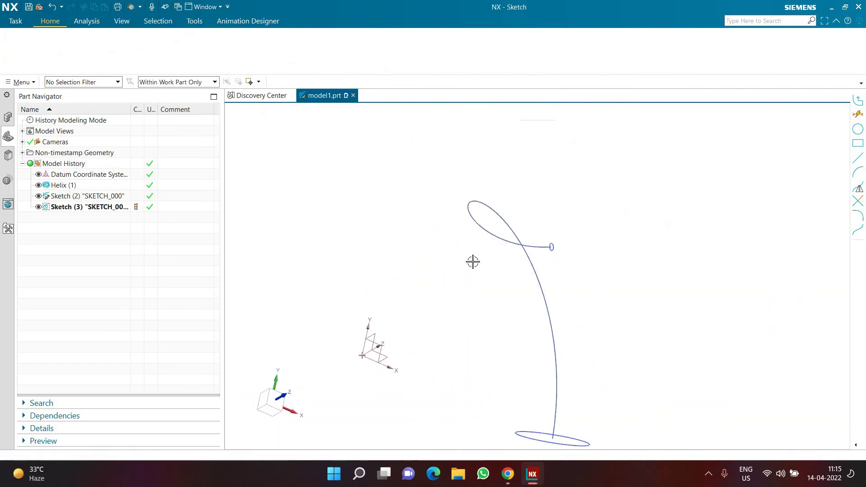
{"action": "mouse_move", "coordinate": [472, 261]}
{"action": "middle_mouse_down"}
{"action": "mouse_move", "coordinate": [446, 265]}
{"action": "mouse_move", "coordinate": [423, 254]}
{"action": "mouse_move", "coordinate": [435, 227]}
{"action": "middle_mouse_up"}
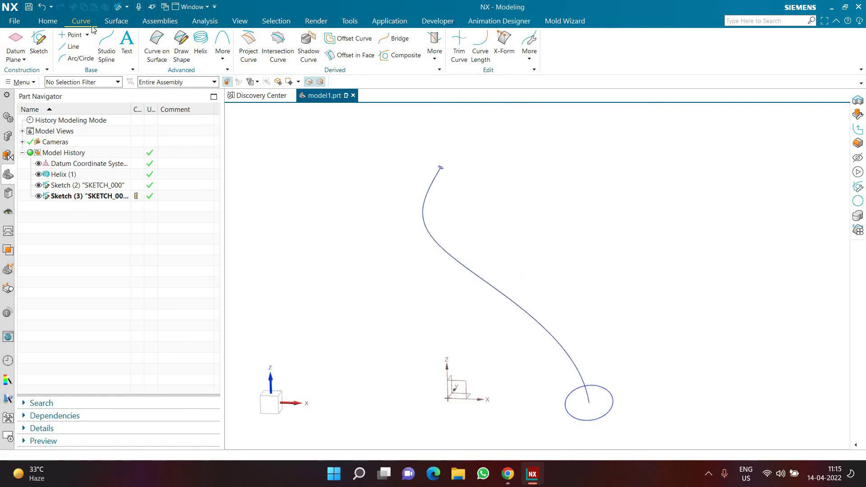
{"action": "left_click", "coordinate": [114, 21]}
Step: Pick the large circle and the small top arc as the two Swept sections, using Single Curve
{"action": "left_click", "coordinate": [91, 44]}
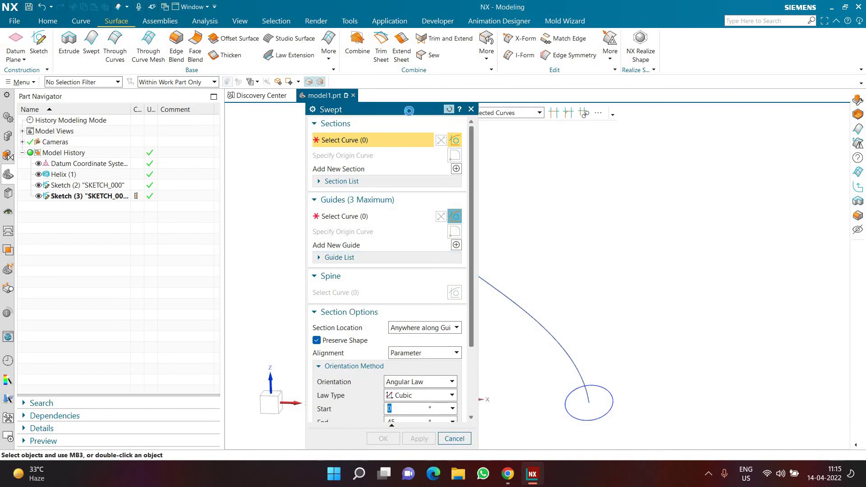
{"action": "left_click_drag", "start_coordinate": [407, 111], "coordinate": [300, 97]}
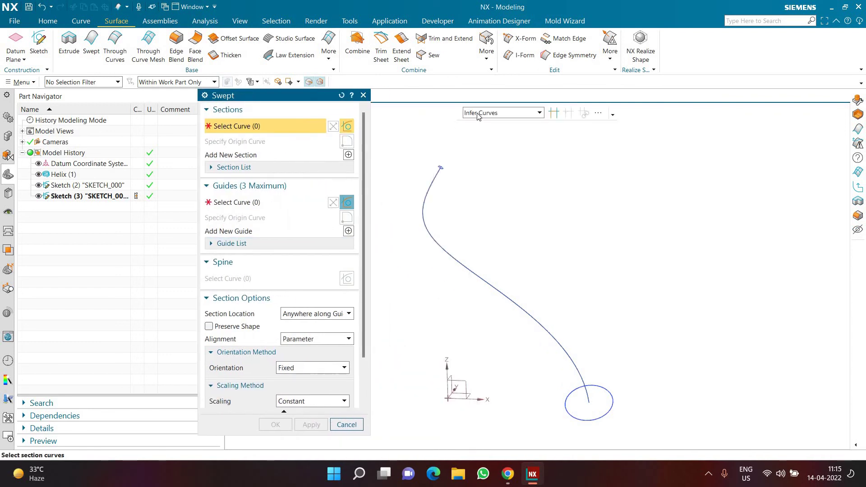
{"action": "left_click", "coordinate": [479, 113]}
{"action": "left_click", "coordinate": [481, 124]}
{"action": "left_click", "coordinate": [652, 410]}
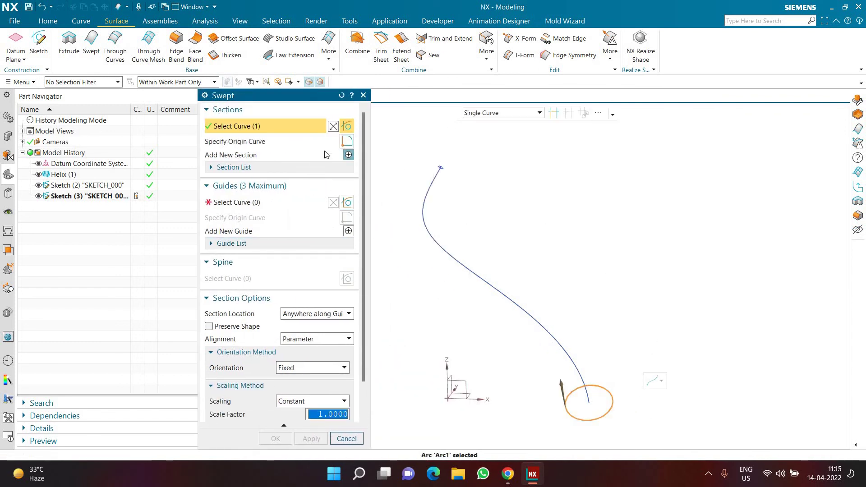
{"action": "middle_click", "coordinate": [423, 158]}
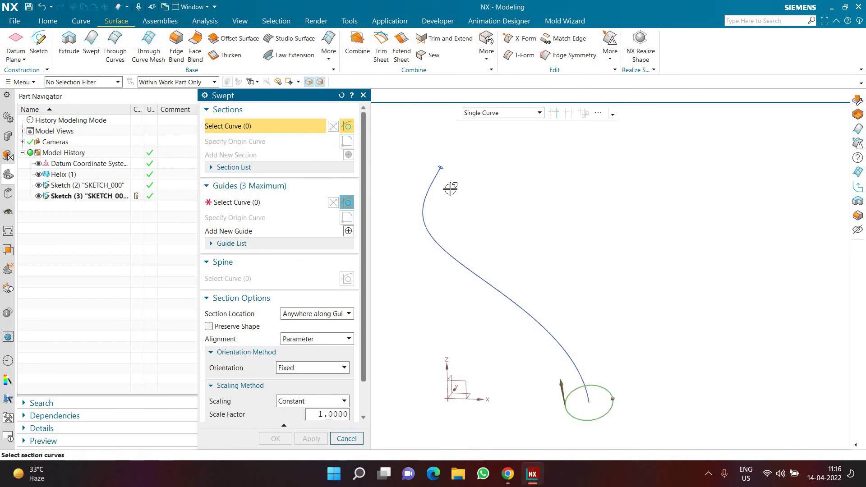
{"action": "scroll", "coordinate": [440, 157], "scroll_direction": "up", "scroll_amount": 3}
{"action": "left_click", "coordinate": [444, 179]}
Step: Use the helix as the guide and create the tapering tube as Swept (4)
{"action": "scroll", "coordinate": [475, 190], "scroll_direction": "down", "scroll_amount": 3}
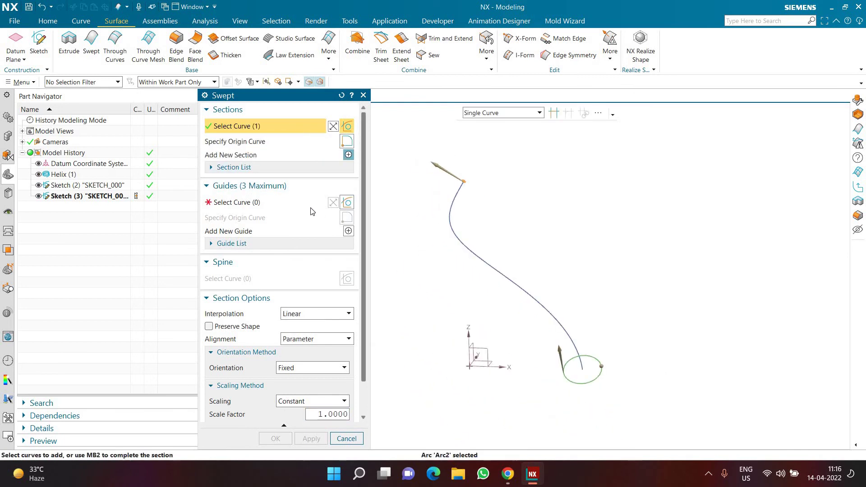
{"action": "left_click", "coordinate": [347, 203]}
{"action": "left_click", "coordinate": [504, 272]}
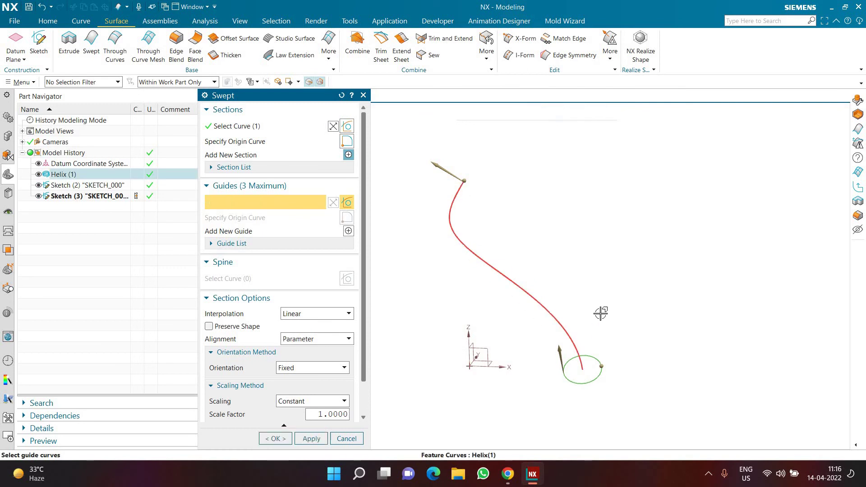
{"action": "middle_click_drag", "start_coordinate": [547, 323], "coordinate": [537, 140]}
{"action": "scroll", "coordinate": [538, 138], "scroll_direction": "up", "scroll_amount": 8}
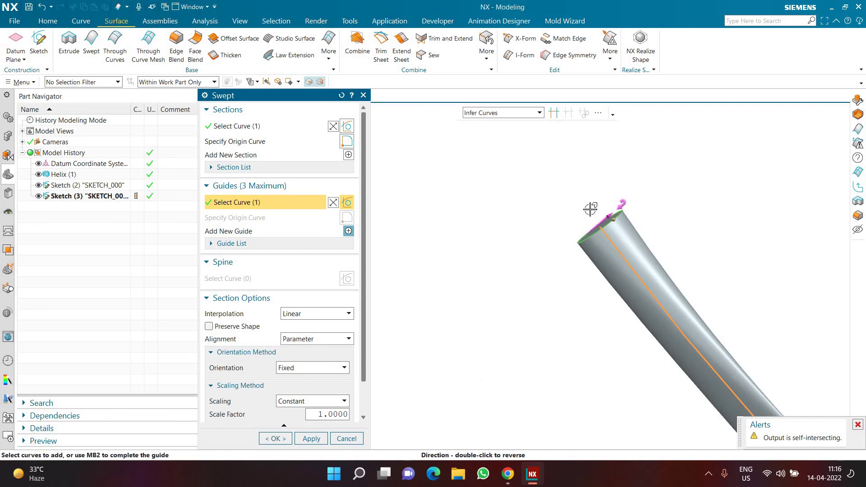
{"action": "scroll", "coordinate": [567, 265], "scroll_direction": "down", "scroll_amount": 5}
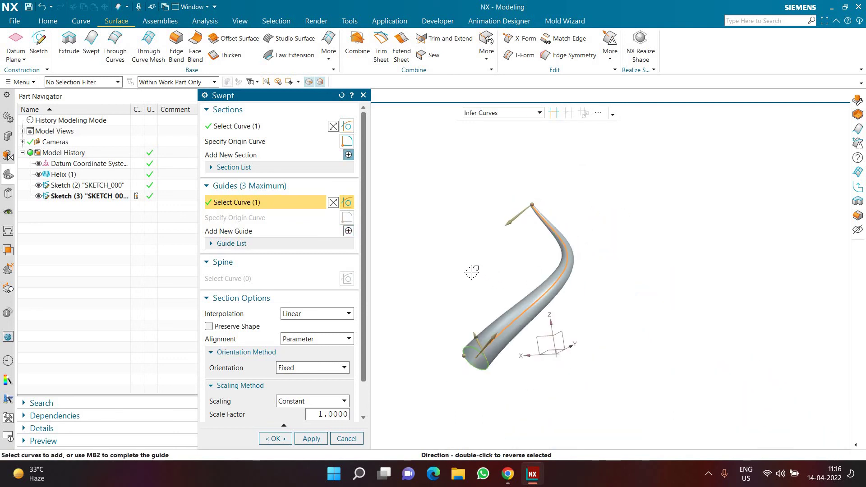
{"action": "mouse_move", "coordinate": [500, 257]}
{"action": "middle_mouse_down"}
{"action": "mouse_move", "coordinate": [561, 251]}
{"action": "mouse_move", "coordinate": [518, 257]}
{"action": "mouse_move", "coordinate": [547, 267]}
{"action": "mouse_move", "coordinate": [511, 266]}
{"action": "middle_mouse_up"}
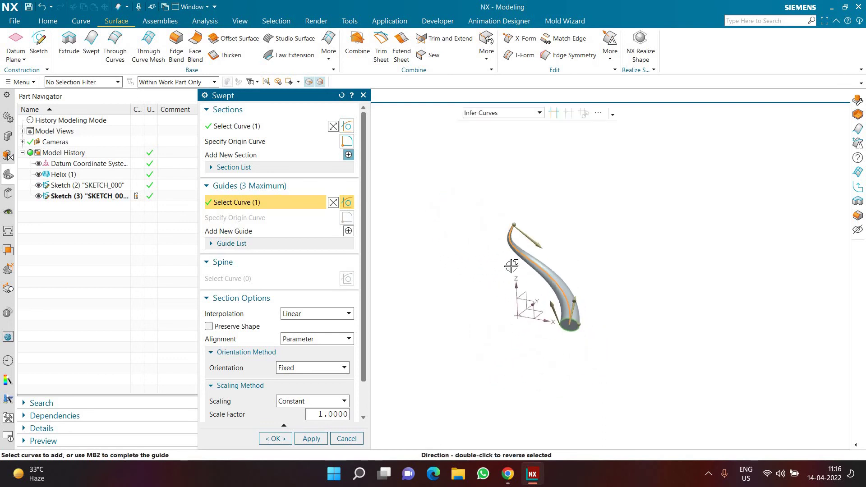
{"action": "left_click", "coordinate": [286, 436]}
{"action": "middle_click_drag", "start_coordinate": [417, 299], "coordinate": [569, 275]}
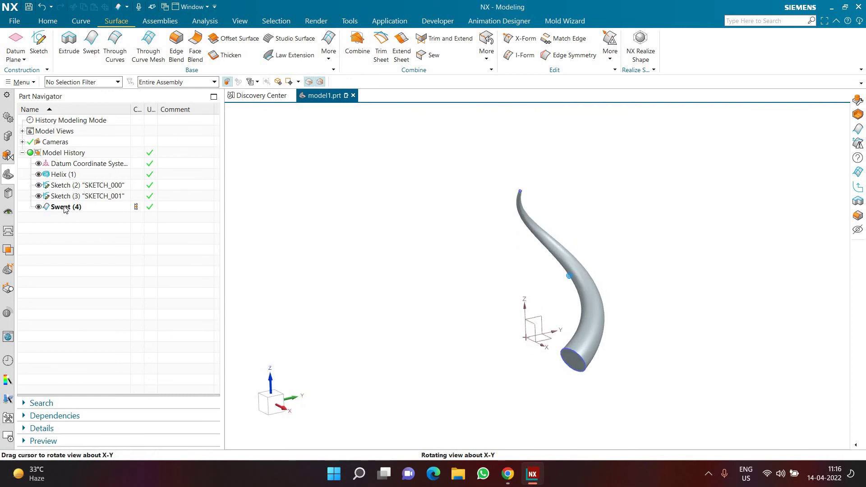
Step: Hide the profile sketch and circularly pattern the swept tube 8 times about the Z axis
{"action": "left_click", "coordinate": [39, 185]}
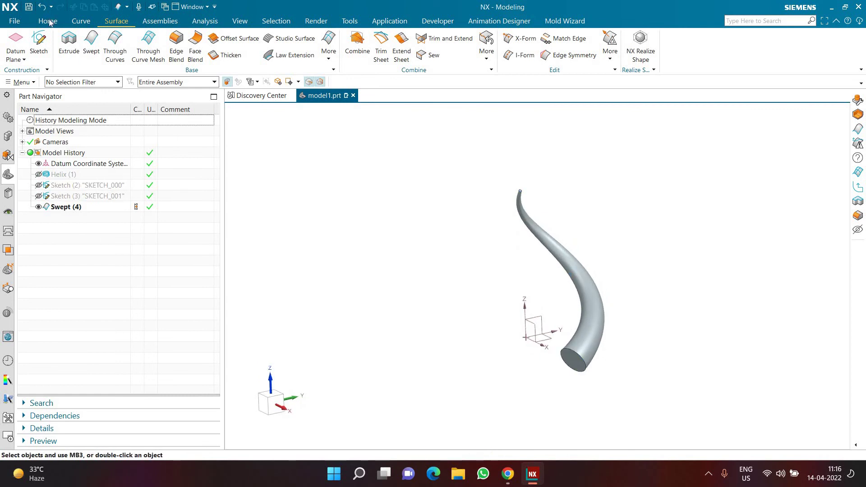
{"action": "scroll", "coordinate": [357, 62], "scroll_direction": "up", "scroll_amount": 1}
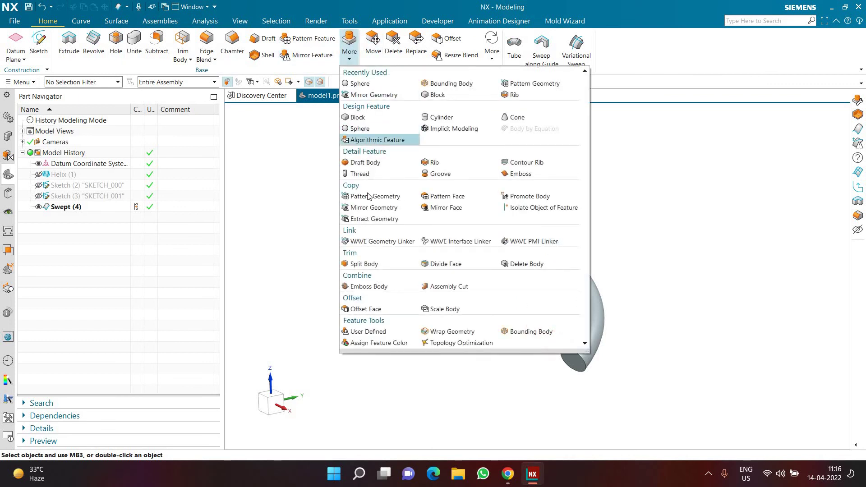
{"action": "left_click", "coordinate": [368, 194]}
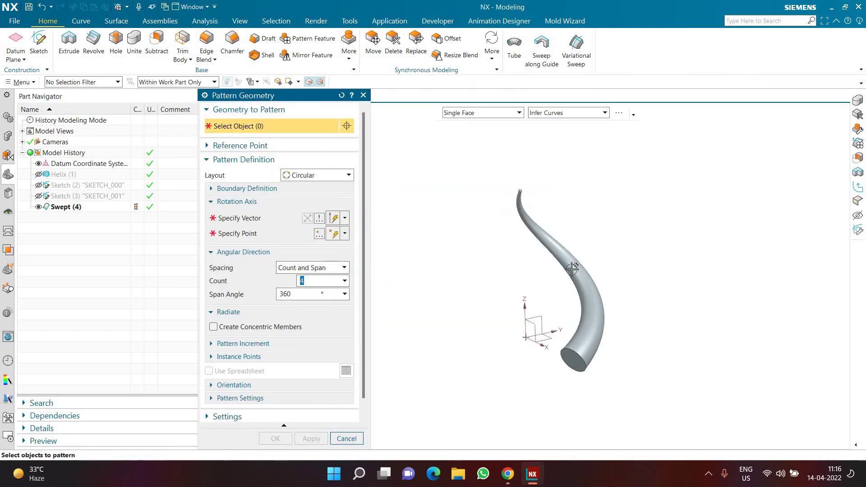
{"action": "left_click", "coordinate": [572, 267]}
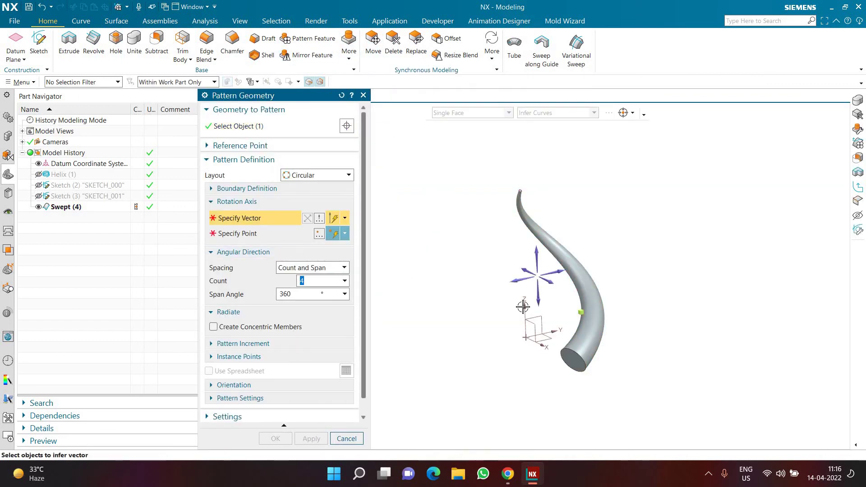
{"action": "middle_click_drag", "start_coordinate": [426, 289], "coordinate": [428, 307]}
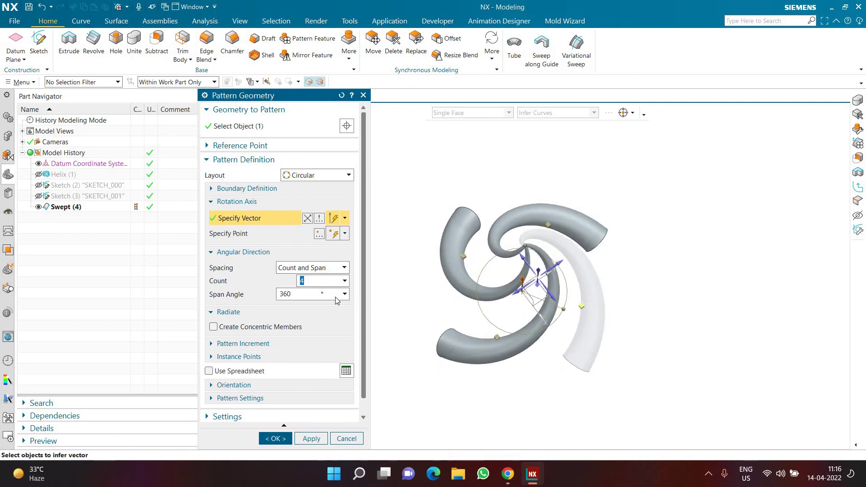
{"action": "key", "text": "Return"}
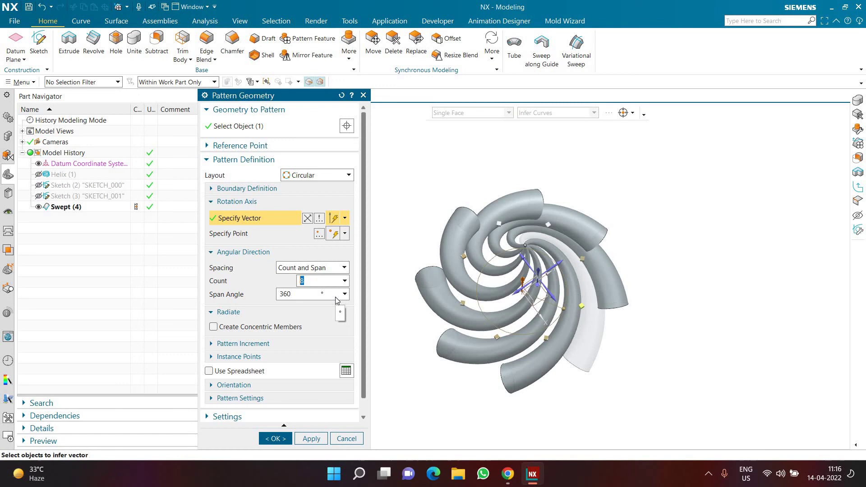
{"action": "left_click", "coordinate": [275, 438]}
{"action": "middle_click_drag", "start_coordinate": [427, 235], "coordinate": [513, 293]}
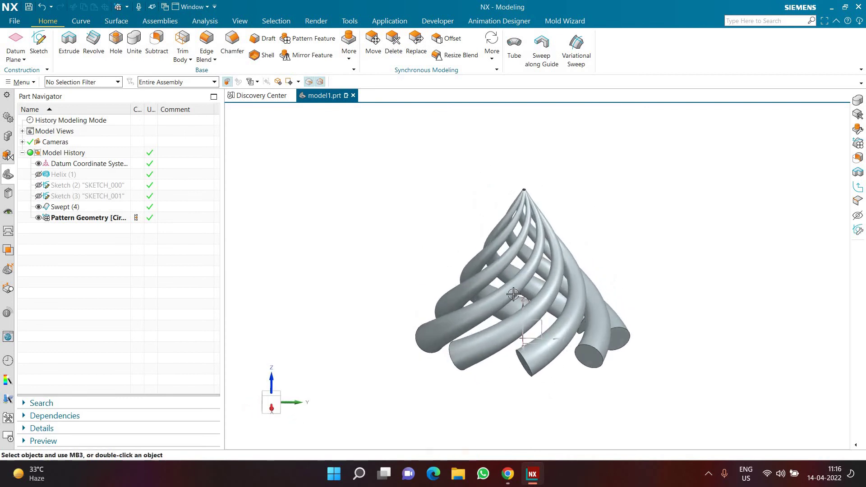
Step: With Edit Object Display (Ctrl+J), select all eight tube bodies
{"action": "scroll", "coordinate": [513, 293], "scroll_direction": "up", "scroll_amount": 2}
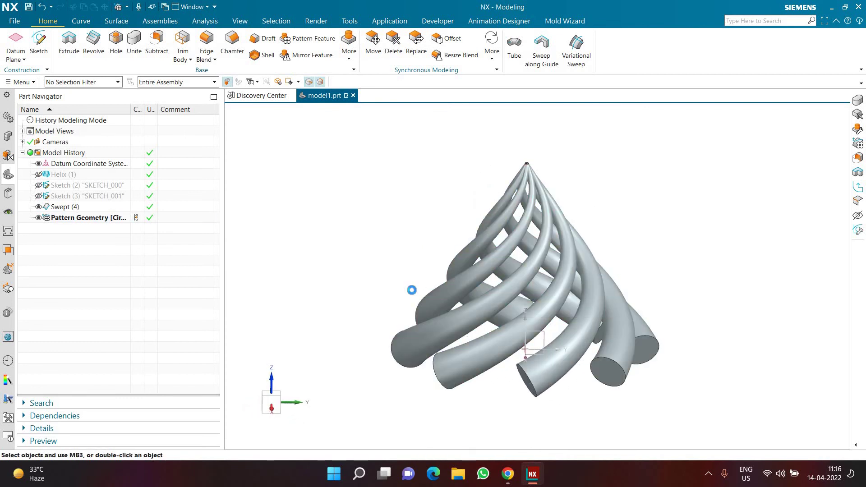
{"action": "key", "text": "ctrl+j"}
{"action": "left_click", "coordinate": [486, 310]}
{"action": "left_click", "coordinate": [485, 348]}
{"action": "left_click", "coordinate": [541, 364]}
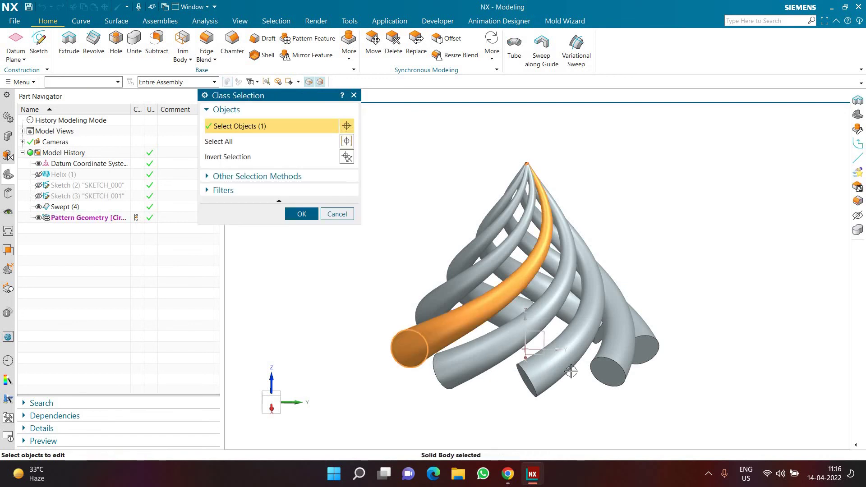
{"action": "left_click", "coordinate": [641, 358]}
{"action": "left_click", "coordinate": [637, 371]}
{"action": "middle_click_drag", "start_coordinate": [638, 371], "coordinate": [486, 380]}
{"action": "left_click", "coordinate": [483, 363]}
{"action": "left_click", "coordinate": [521, 372]}
{"action": "left_click", "coordinate": [591, 360]}
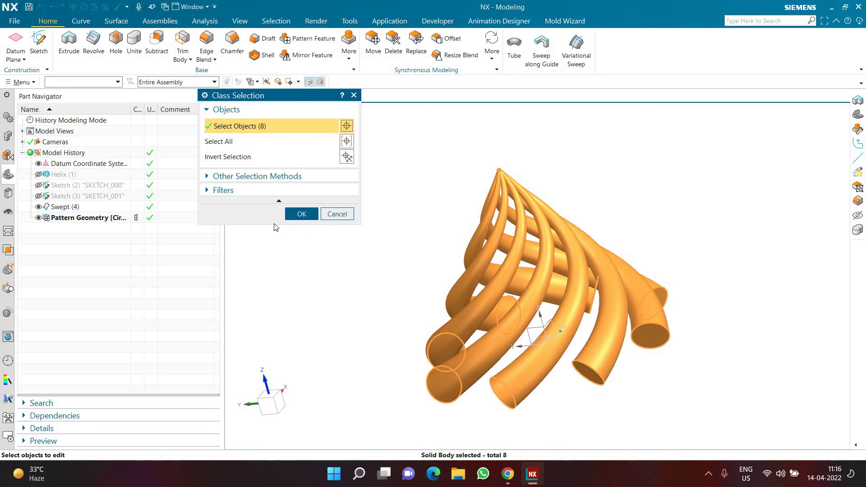
{"action": "middle_click", "coordinate": [274, 223]}
Step: Change the selected tubes' colour to light blue and apply it
{"action": "left_click", "coordinate": [330, 152]}
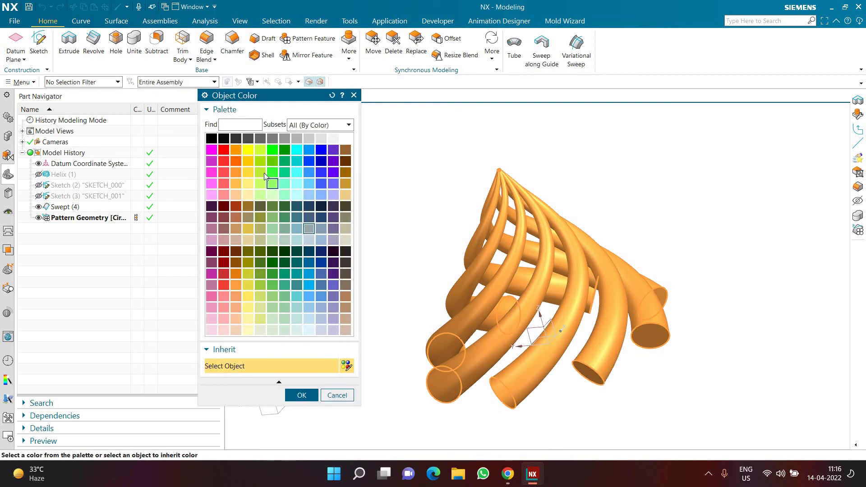
{"action": "left_click", "coordinate": [285, 172]}
{"action": "left_click", "coordinate": [313, 295]}
{"action": "left_click", "coordinate": [302, 395]}
{"action": "left_click", "coordinate": [266, 404]}
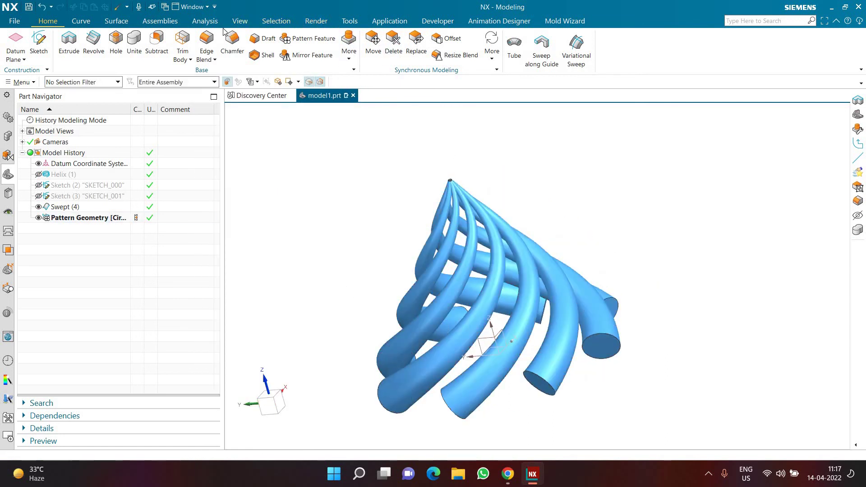
Step: Switch the view to perspective rendering with studio shading
{"action": "left_click", "coordinate": [240, 21]}
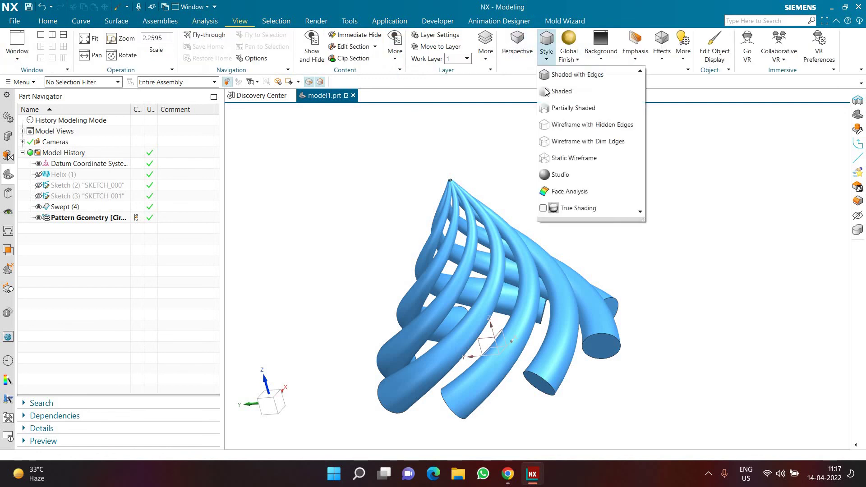
{"action": "left_click", "coordinate": [517, 49]}
{"action": "left_click", "coordinate": [546, 54]}
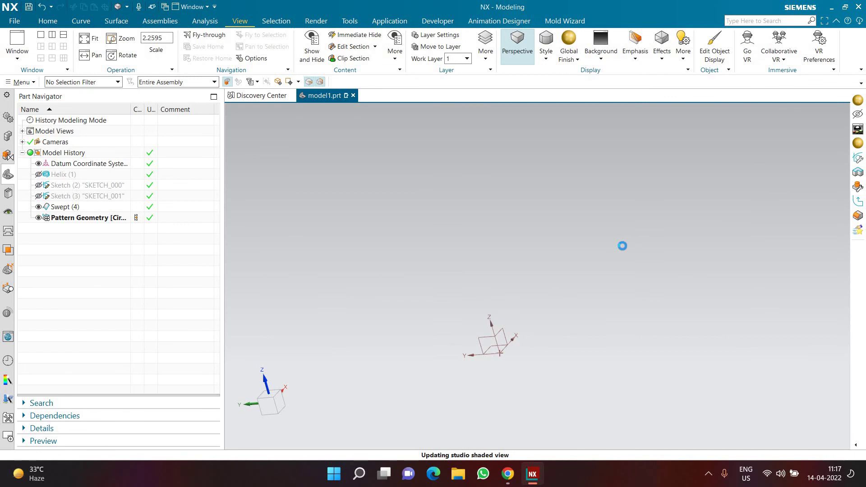
Step: Hide the datum coordinate system and orbit around the blue tube lattice
{"action": "left_click", "coordinate": [38, 164]}
{"action": "scroll", "coordinate": [636, 361], "scroll_direction": "up", "scroll_amount": 2}
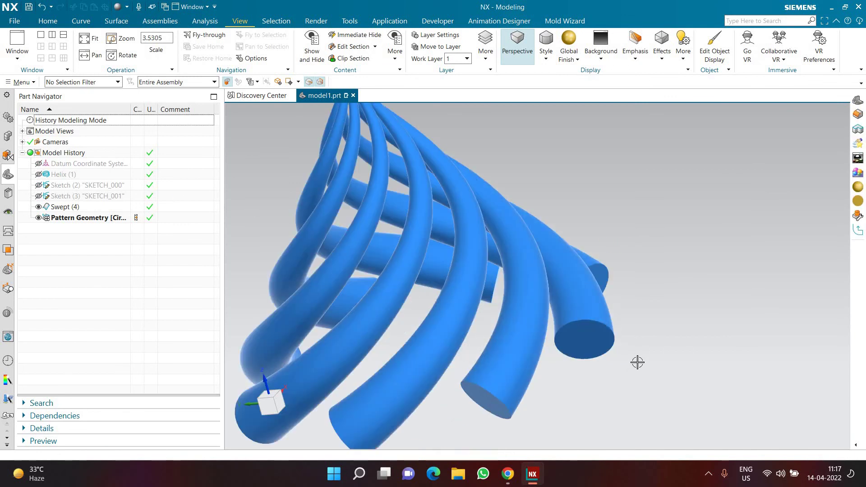
{"action": "scroll", "coordinate": [684, 348], "scroll_direction": "down", "scroll_amount": 1}
{"action": "middle_click_drag", "start_coordinate": [688, 360], "coordinate": [651, 344]}
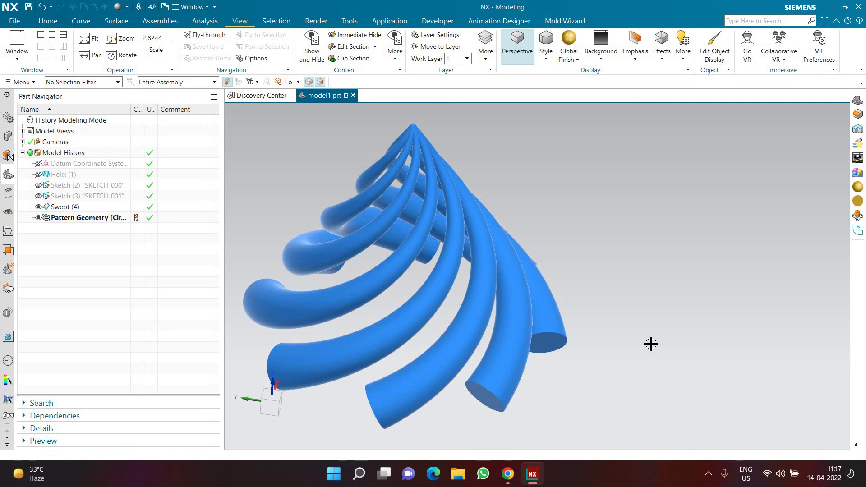
{"action": "left_click", "coordinate": [708, 476]}
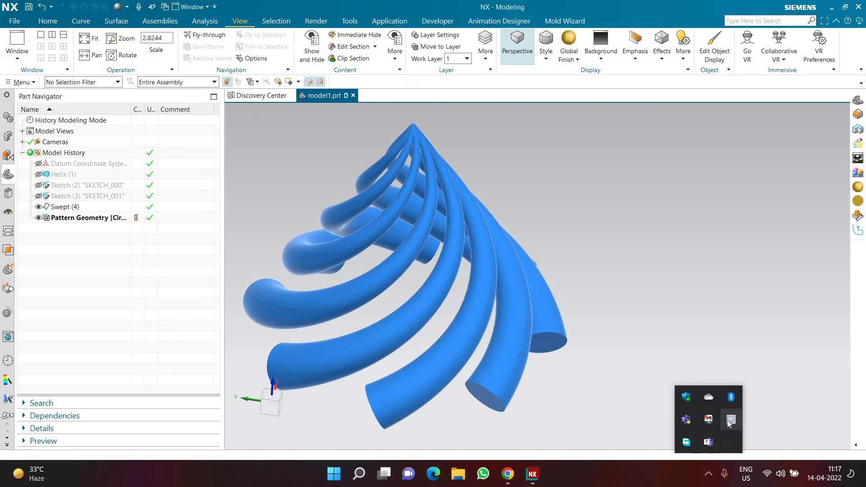